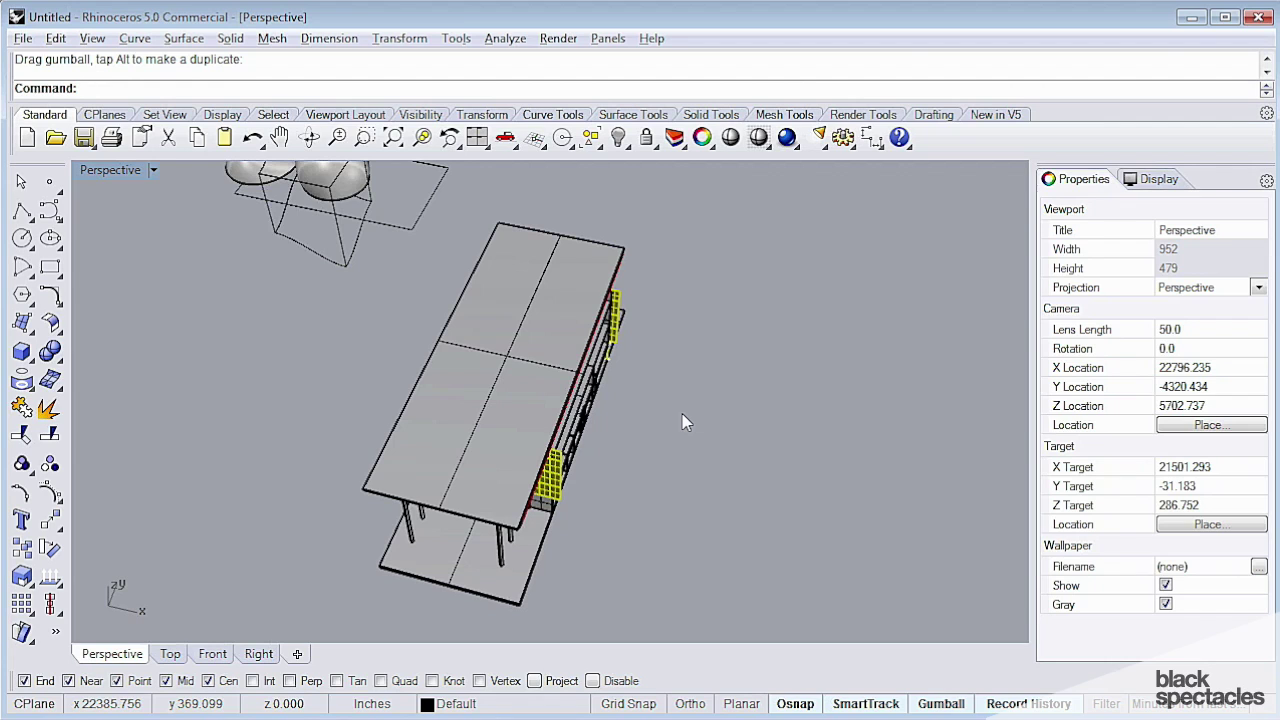
Save the untitled building model under the file name ModernWingSection in the Rhino folder
{"action": "right_click_drag", "start_coordinate": [726, 594], "coordinate": [668, 590]}
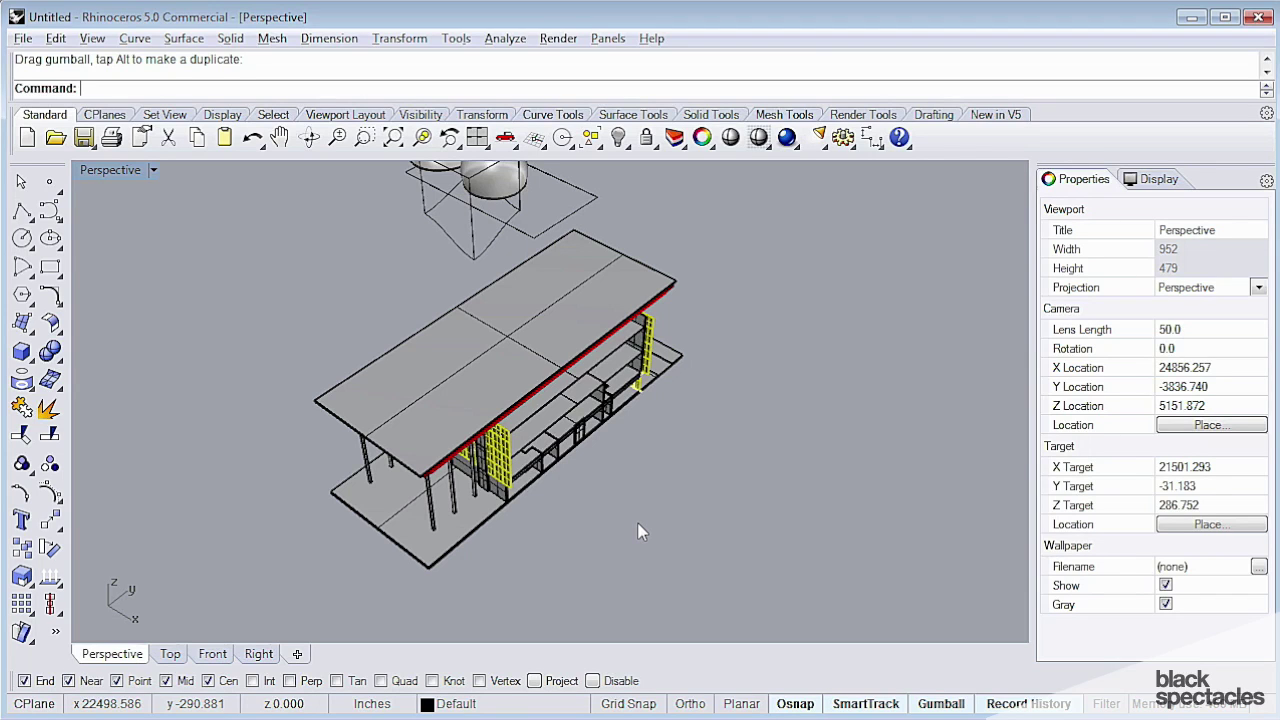
{"action": "right_click_drag", "start_coordinate": [578, 304], "coordinate": [622, 316]}
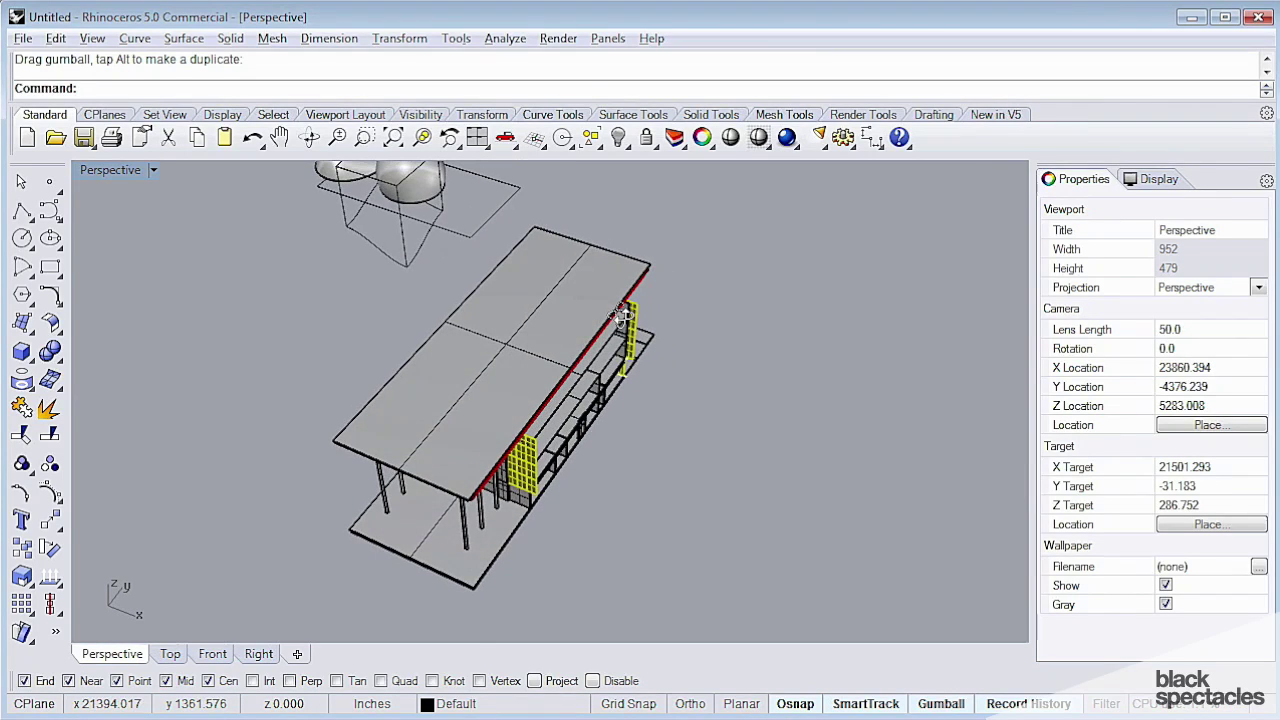
{"action": "key", "text": "ctrl+s"}
{"action": "type", "text": "Mo"}
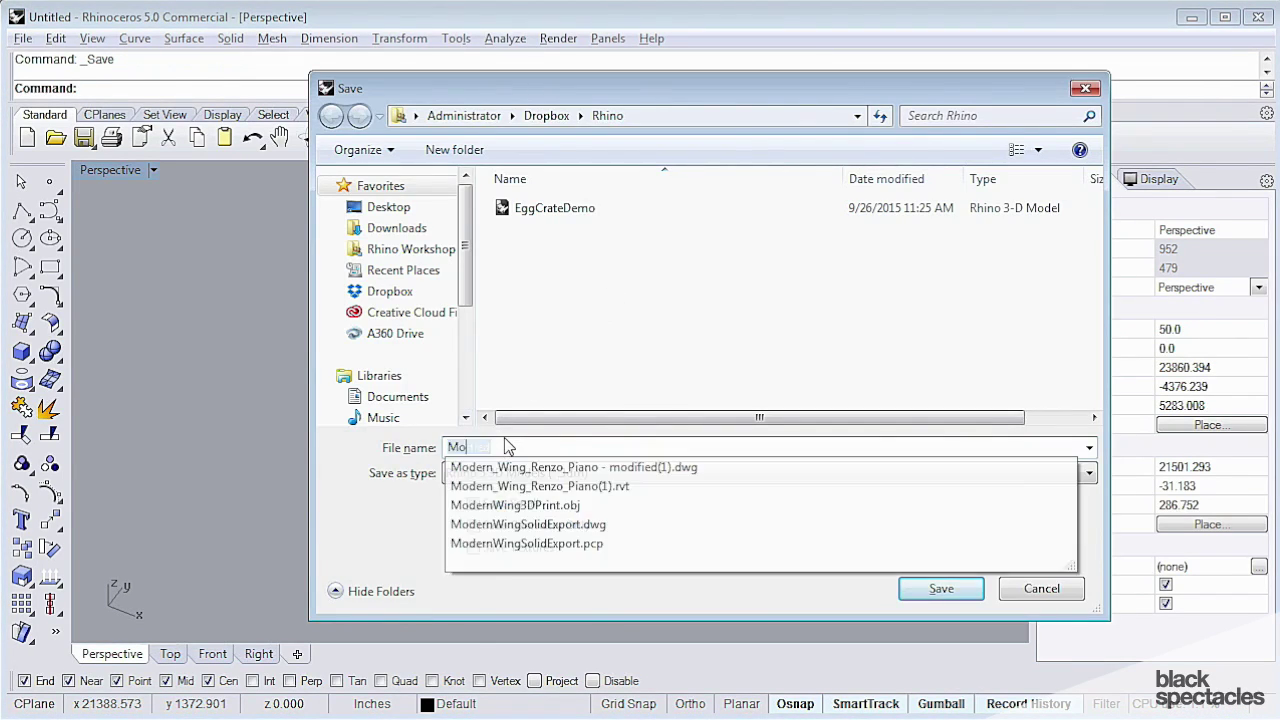
{"action": "type", "text": "dernWingS"}
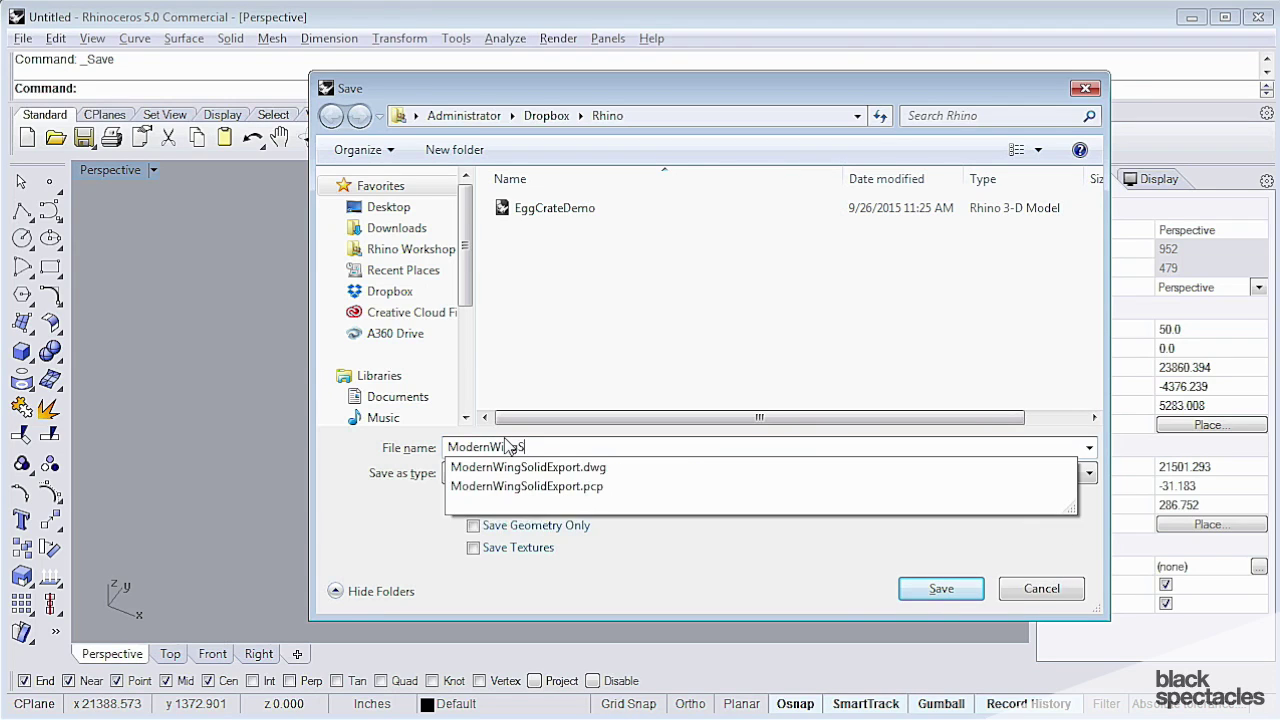
{"action": "type", "text": "ection"}
{"action": "key", "text": "Return"}
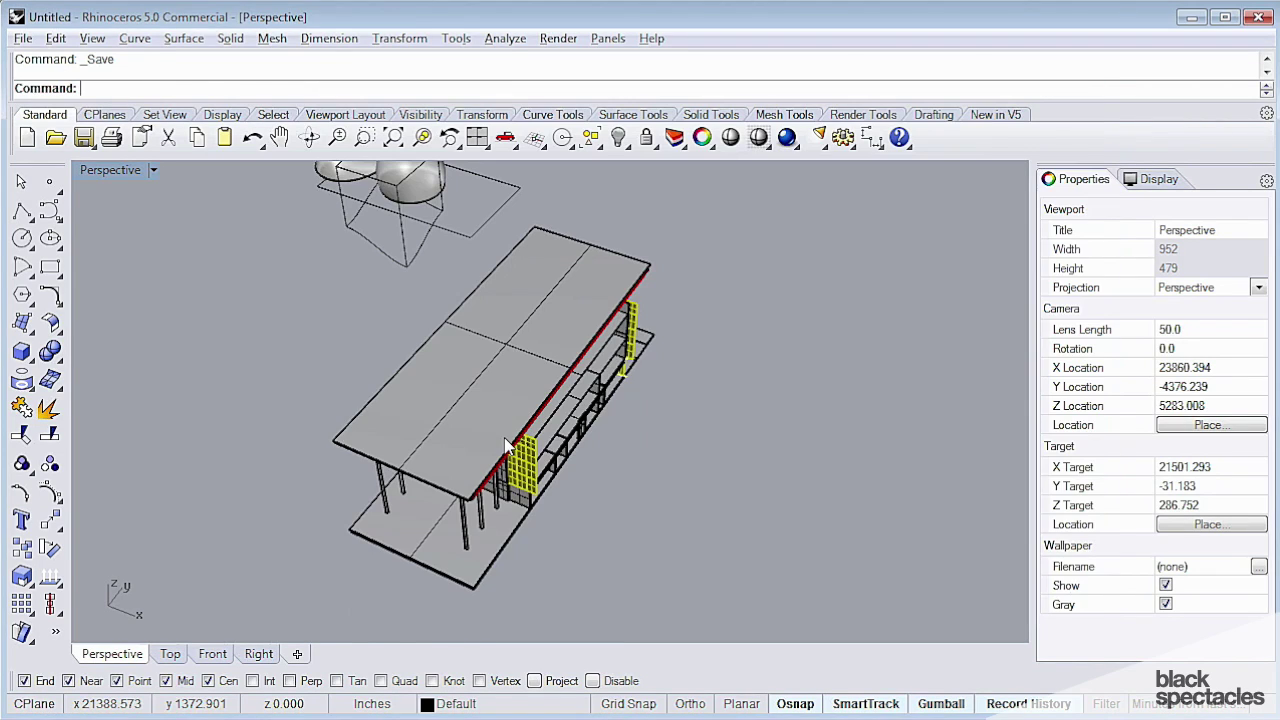
Create a new model from the Small Objects - Inches template and maximise the Perspective viewport
{"action": "left_click", "coordinate": [22, 38]}
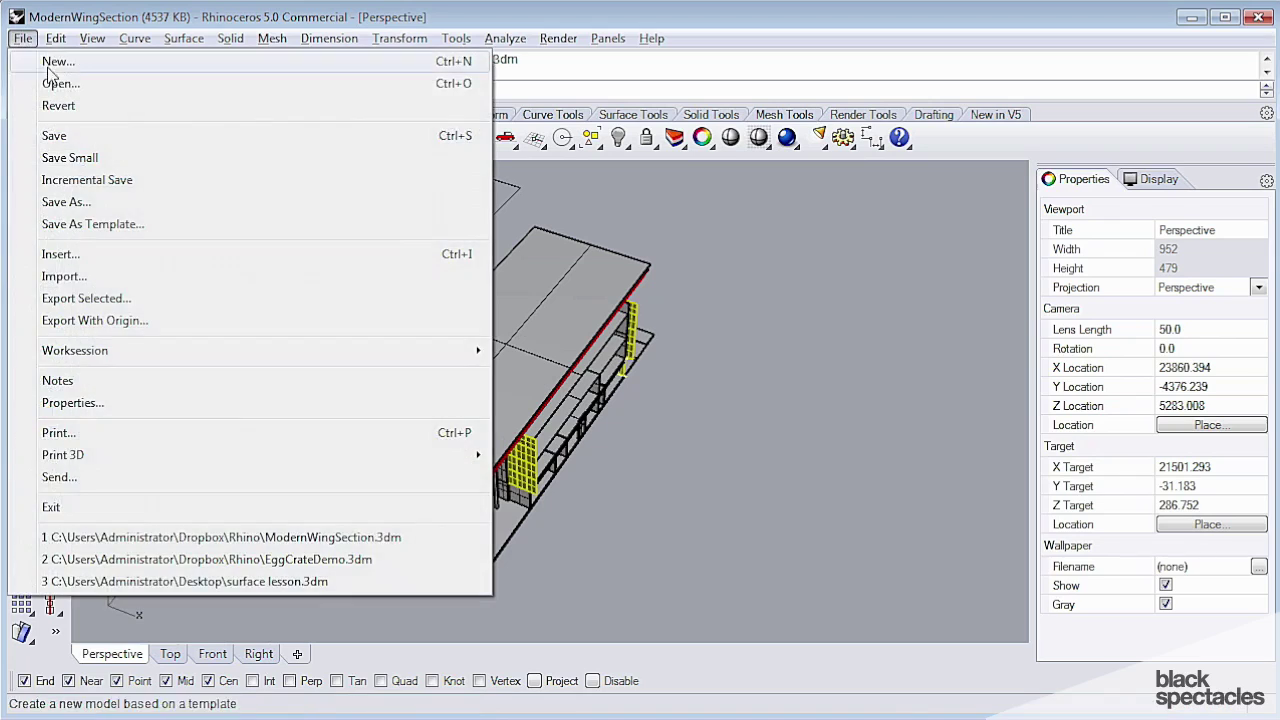
{"action": "left_click", "coordinate": [42, 57]}
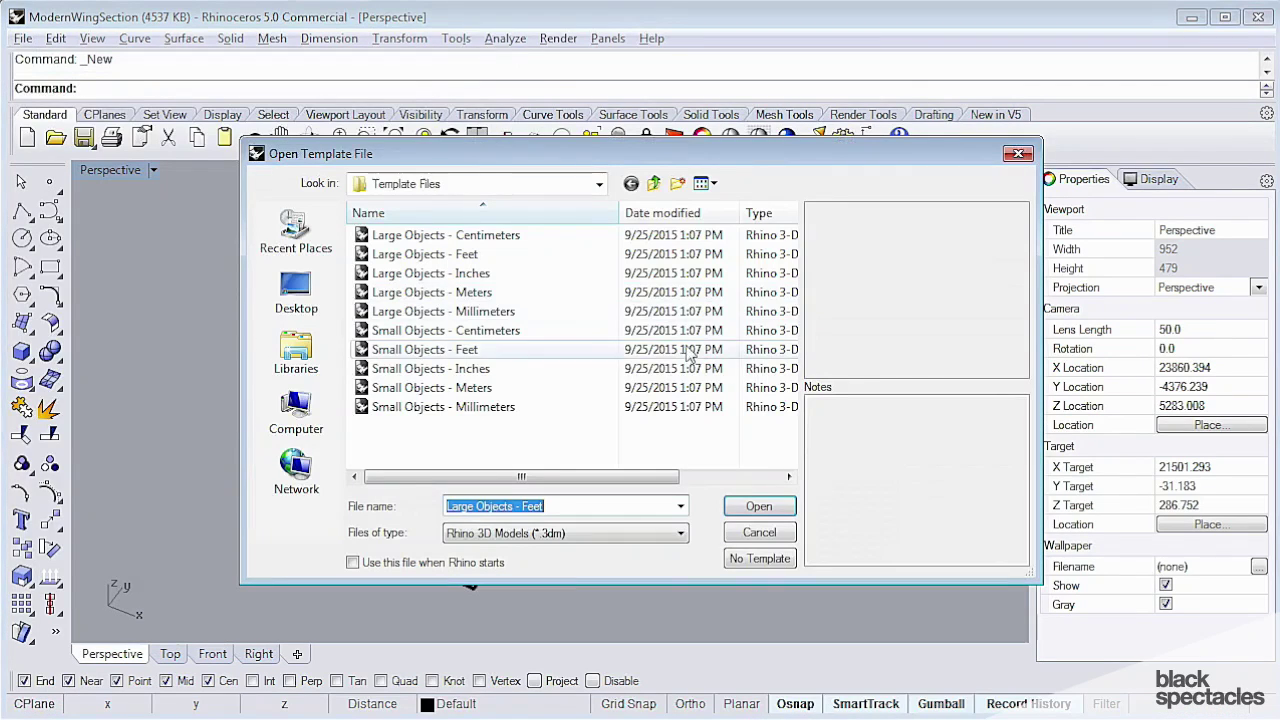
{"action": "double_click", "coordinate": [485, 371]}
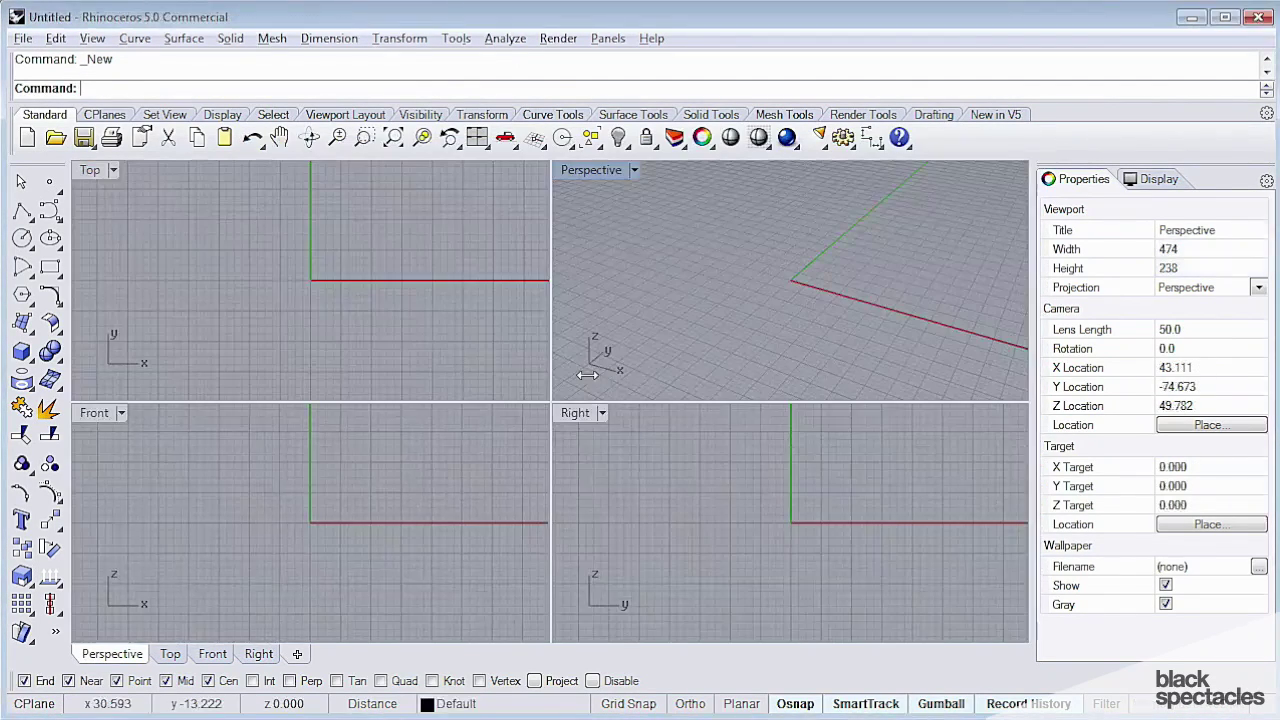
{"action": "double_click", "coordinate": [599, 173]}
{"action": "right_click_drag", "start_coordinate": [707, 405], "coordinate": [684, 395]}
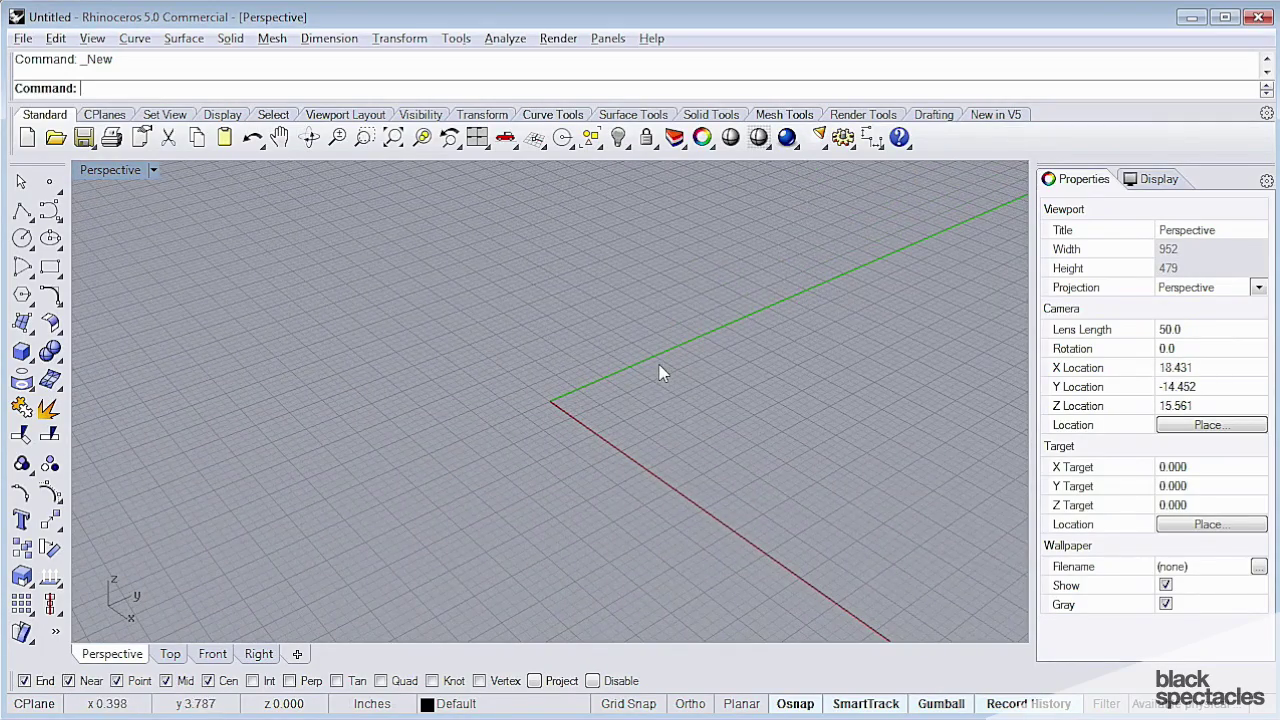
Begin a corner-to-corner solid box with its first base corner at 0,0 and a base of about 21.7 by 22.9 inches
{"action": "right_click_drag", "start_coordinate": [660, 373], "coordinate": [620, 432]}
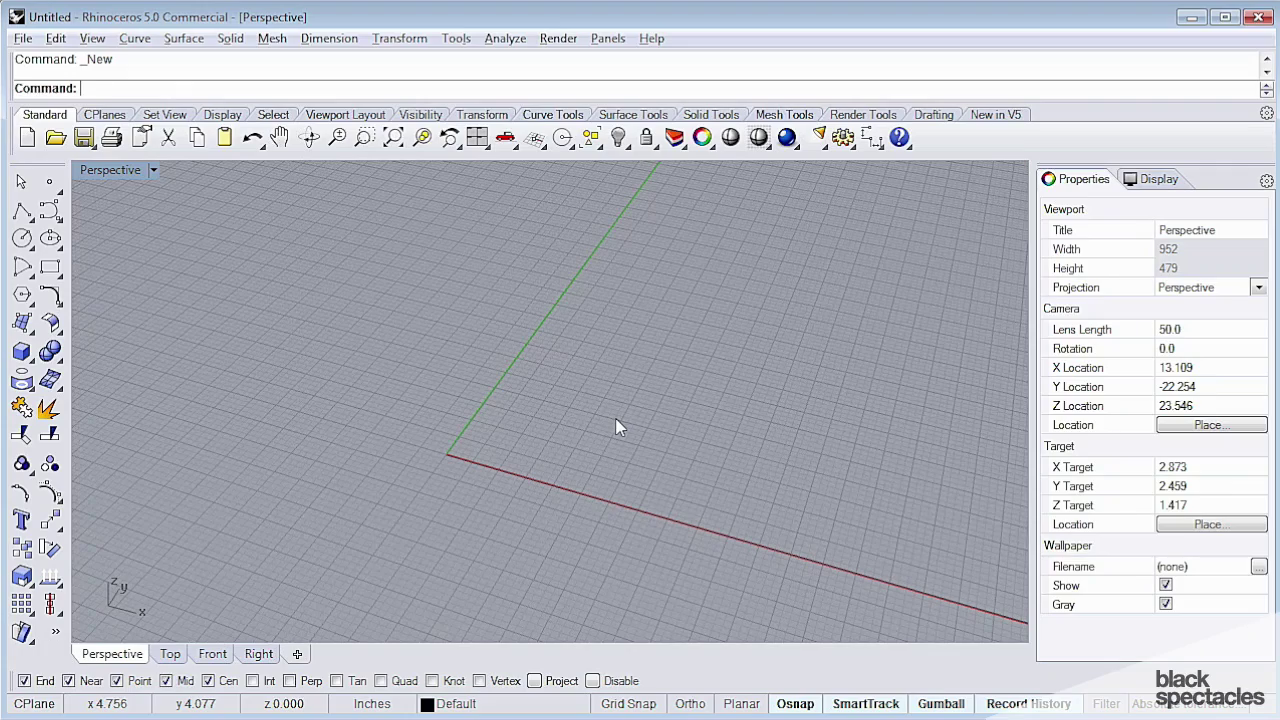
{"action": "right_click_drag", "start_coordinate": [599, 410], "coordinate": [551, 440]}
{"action": "scroll", "coordinate": [537, 427], "scroll_direction": "down", "scroll_amount": 6}
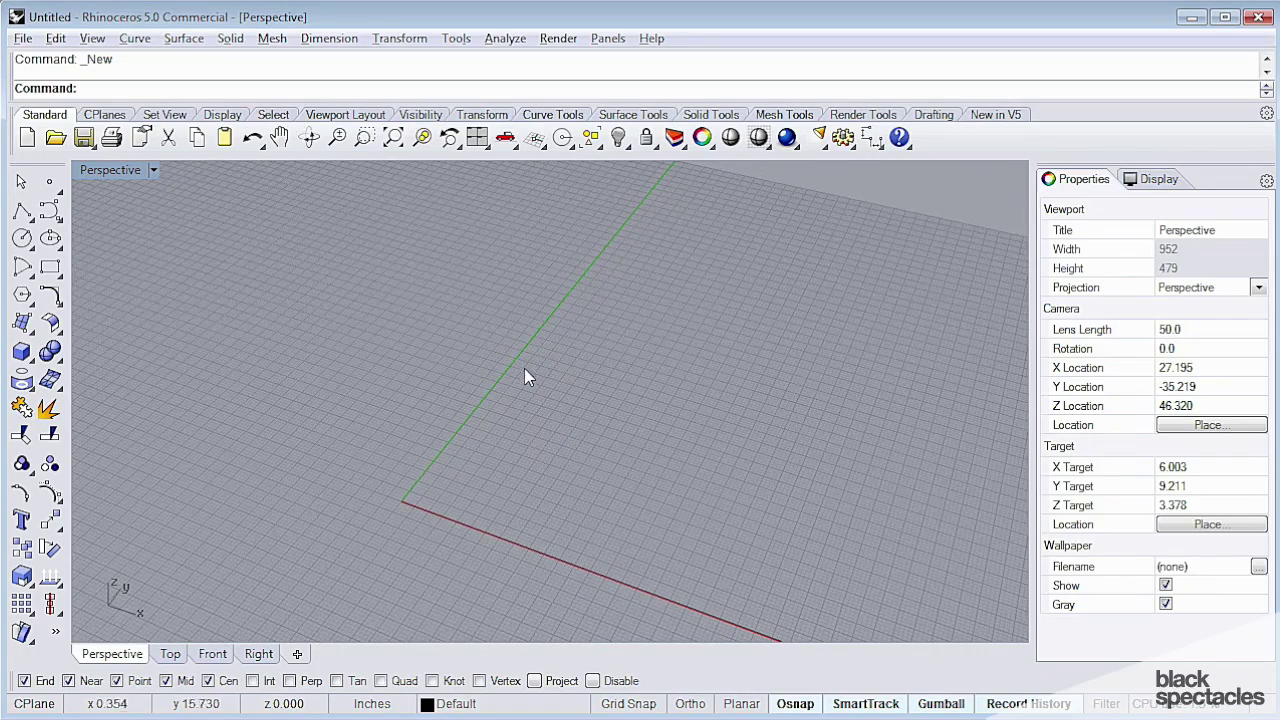
{"action": "right_click_drag", "start_coordinate": [525, 369], "coordinate": [468, 398]}
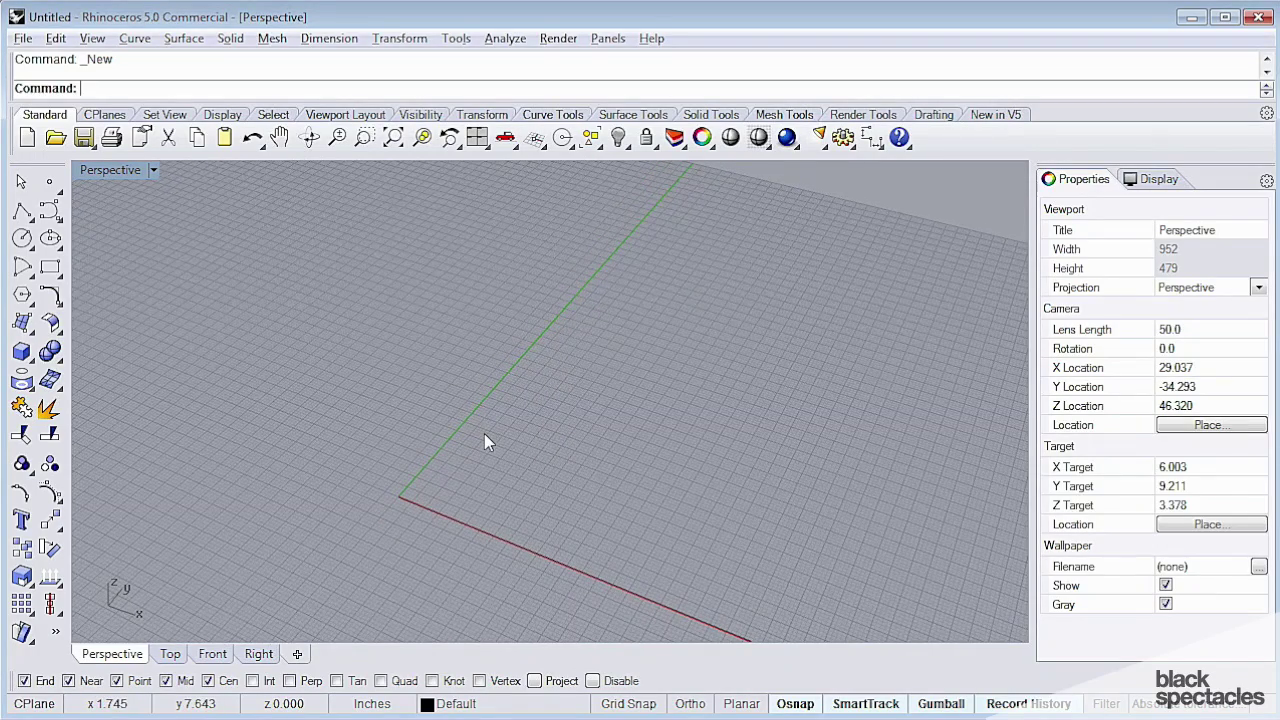
{"action": "middle_click", "coordinate": [484, 435]}
{"action": "left_click", "coordinate": [272, 40]}
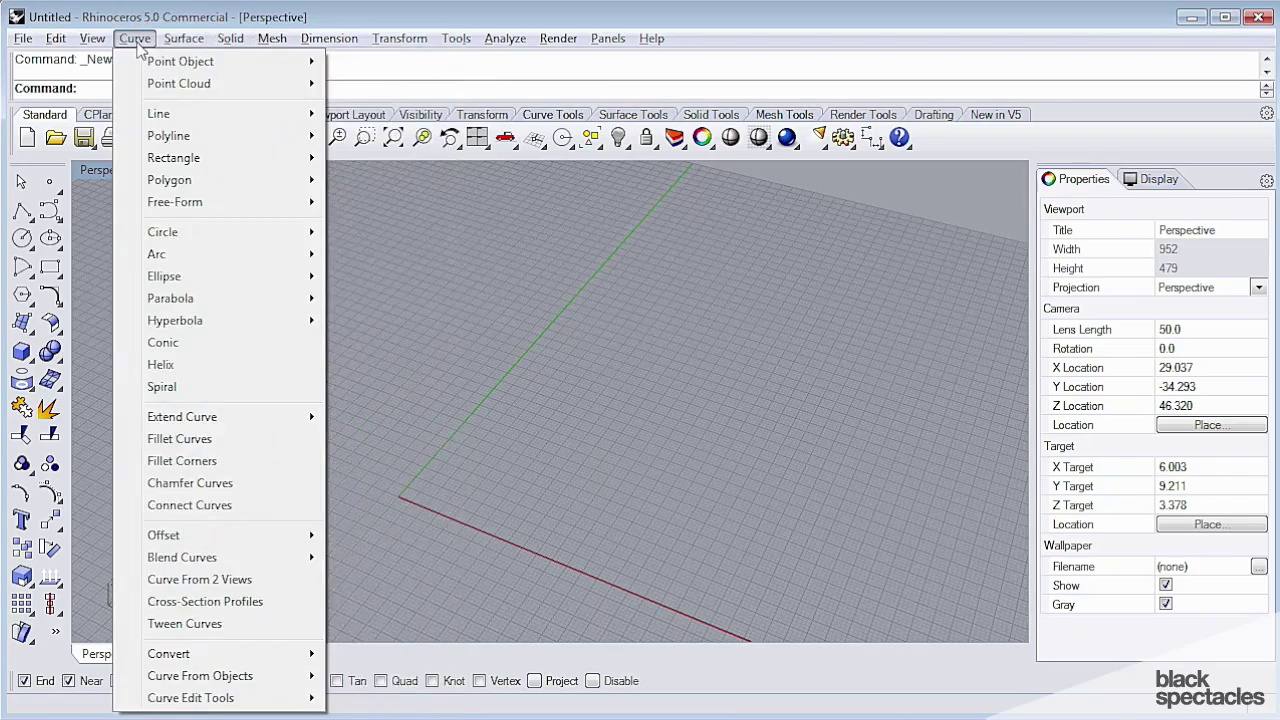
{"action": "mouse_move", "coordinate": [230, 38]}
{"action": "mouse_move", "coordinate": [300, 61]}
{"action": "left_click", "coordinate": [512, 62]}
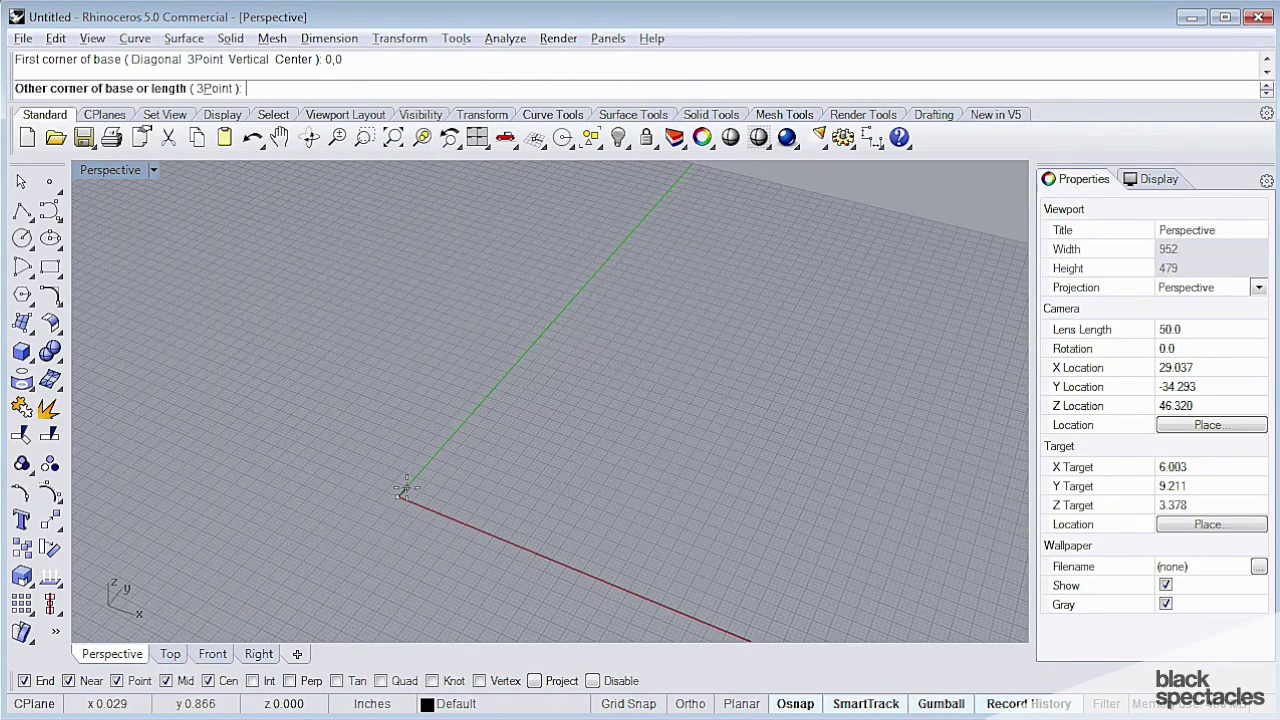
{"action": "scroll", "coordinate": [836, 396], "scroll_direction": "down", "scroll_amount": 2}
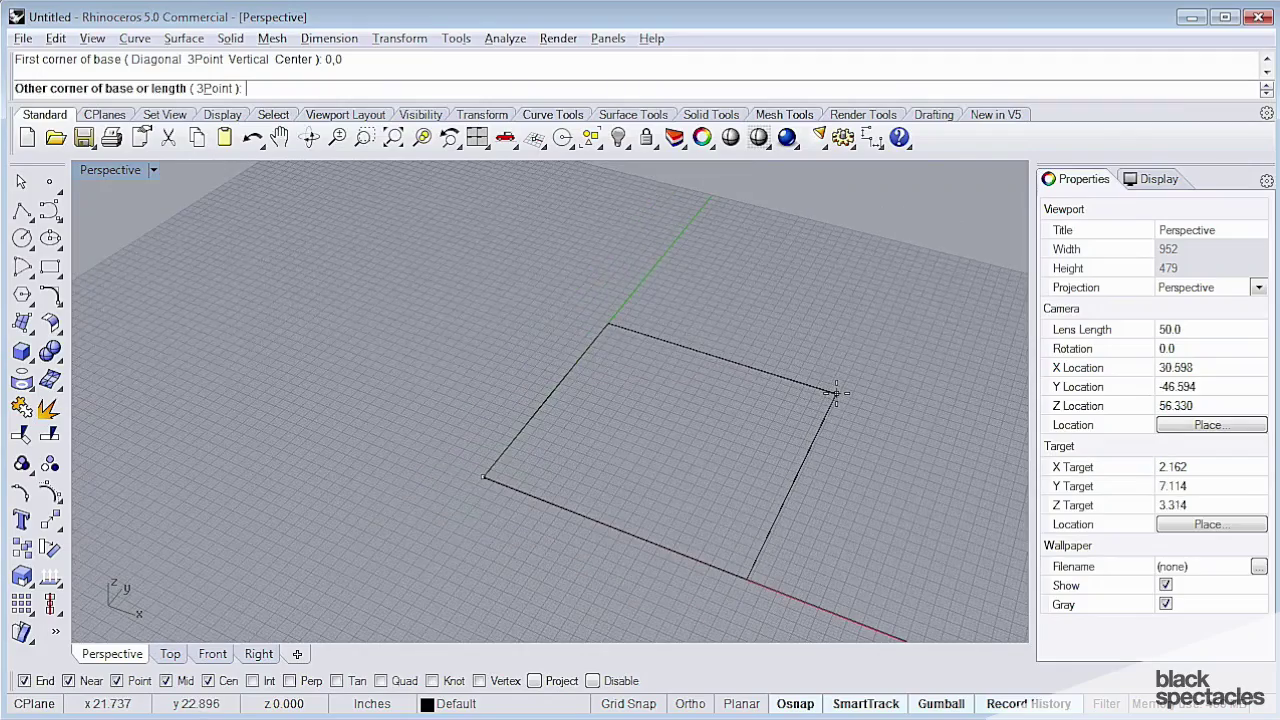
{"action": "left_click", "coordinate": [838, 393]}
Raise the box to a height clearly greater than its base width, finish it and leave it deselected
{"action": "right_click_drag", "start_coordinate": [868, 373], "coordinate": [778, 309]}
{"action": "scroll", "coordinate": [766, 353], "scroll_direction": "down", "scroll_amount": 4}
{"action": "right_click_drag", "start_coordinate": [766, 352], "coordinate": [743, 585]}
{"action": "left_click", "coordinate": [763, 213]}
{"action": "scroll", "coordinate": [737, 310], "scroll_direction": "down", "scroll_amount": 2}
{"action": "left_click_drag", "start_coordinate": [743, 275], "coordinate": [545, 557]}
{"action": "right_click_drag", "start_coordinate": [571, 491], "coordinate": [646, 409]}
{"action": "left_click", "coordinate": [697, 440]}
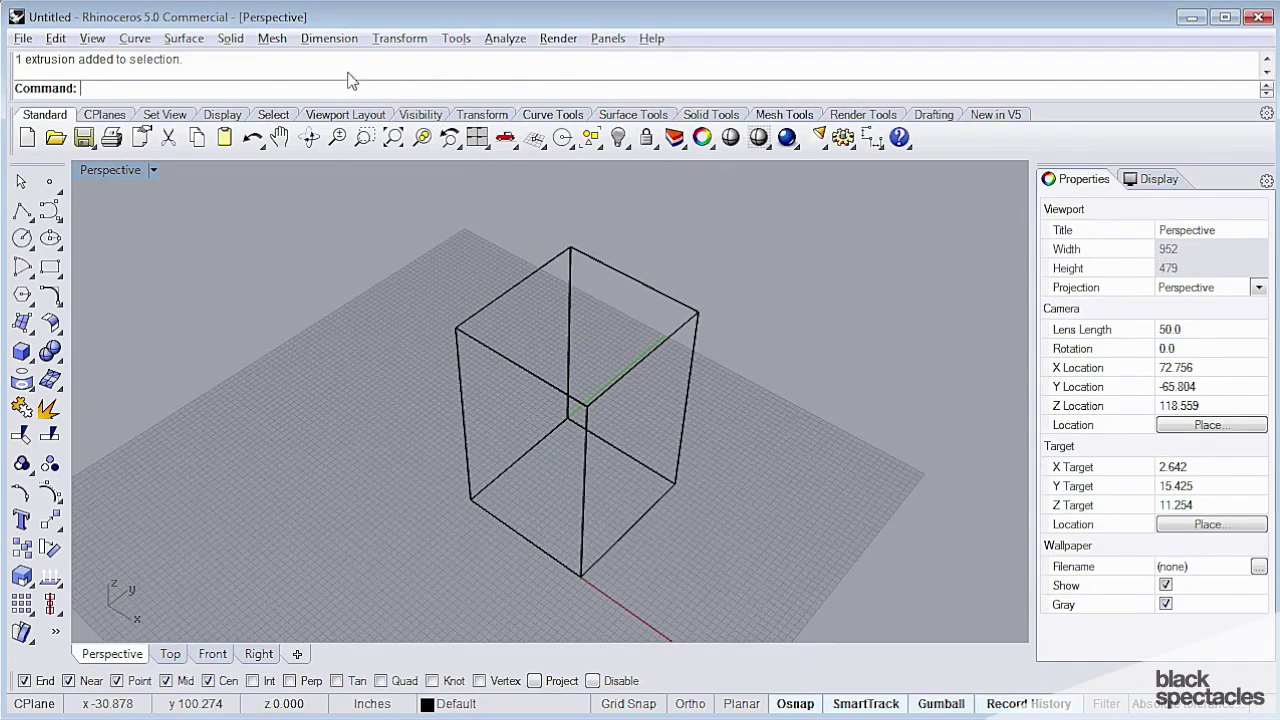
Draw a tall, narrow vertical solid cylinder, centring its base where the tracking lines from two box midpoints intersect
{"action": "left_click", "coordinate": [232, 38]}
{"action": "left_click", "coordinate": [262, 106]}
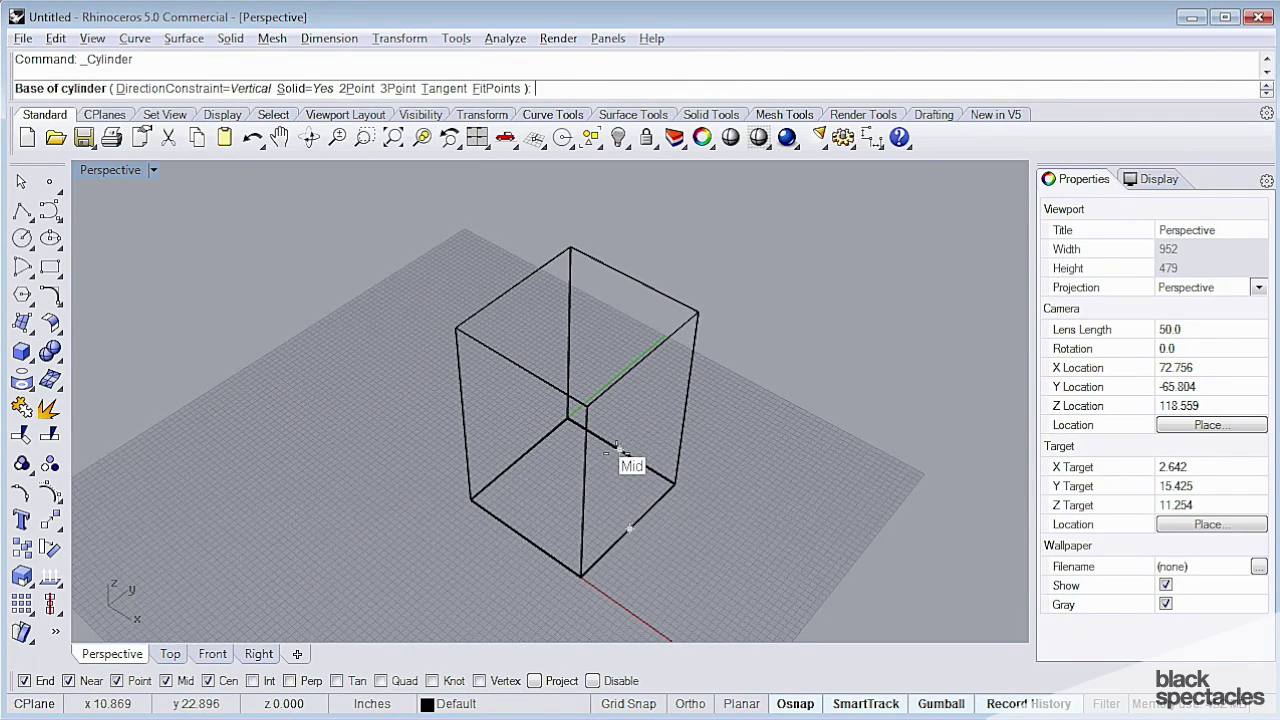
{"action": "right_click_drag", "start_coordinate": [576, 494], "coordinate": [608, 486]}
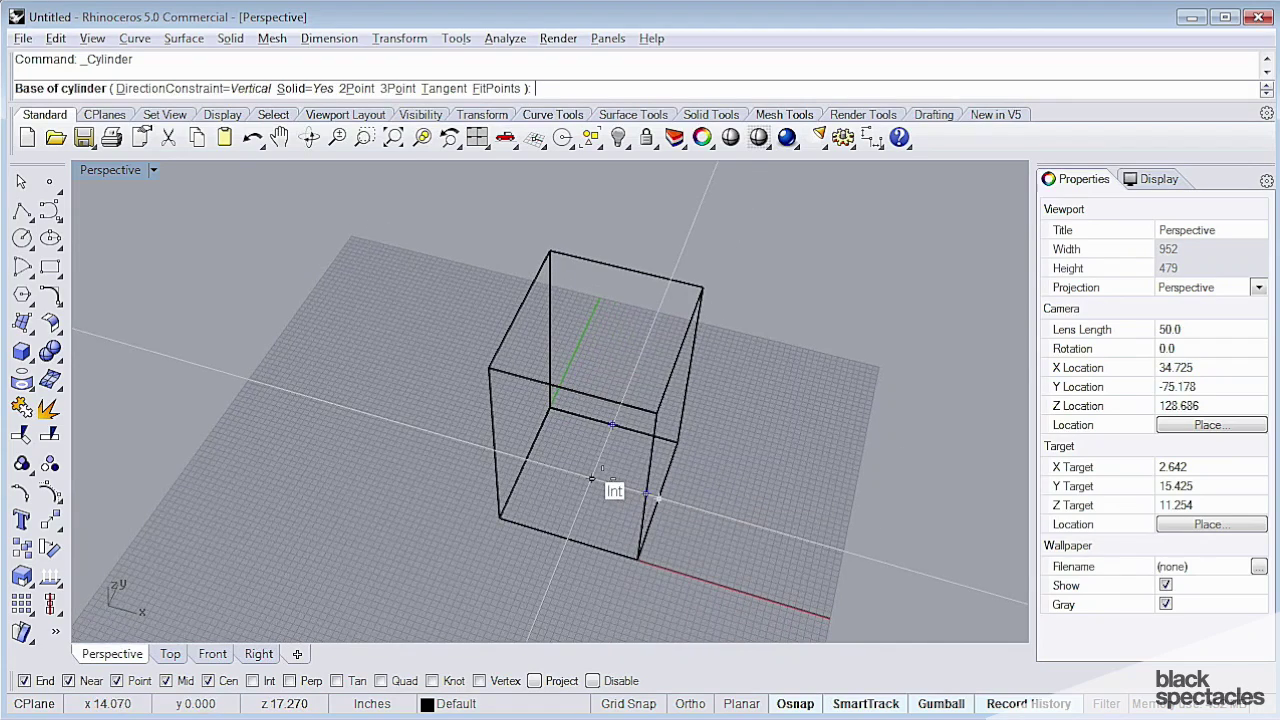
{"action": "left_click", "coordinate": [600, 468]}
{"action": "left_click", "coordinate": [615, 481]}
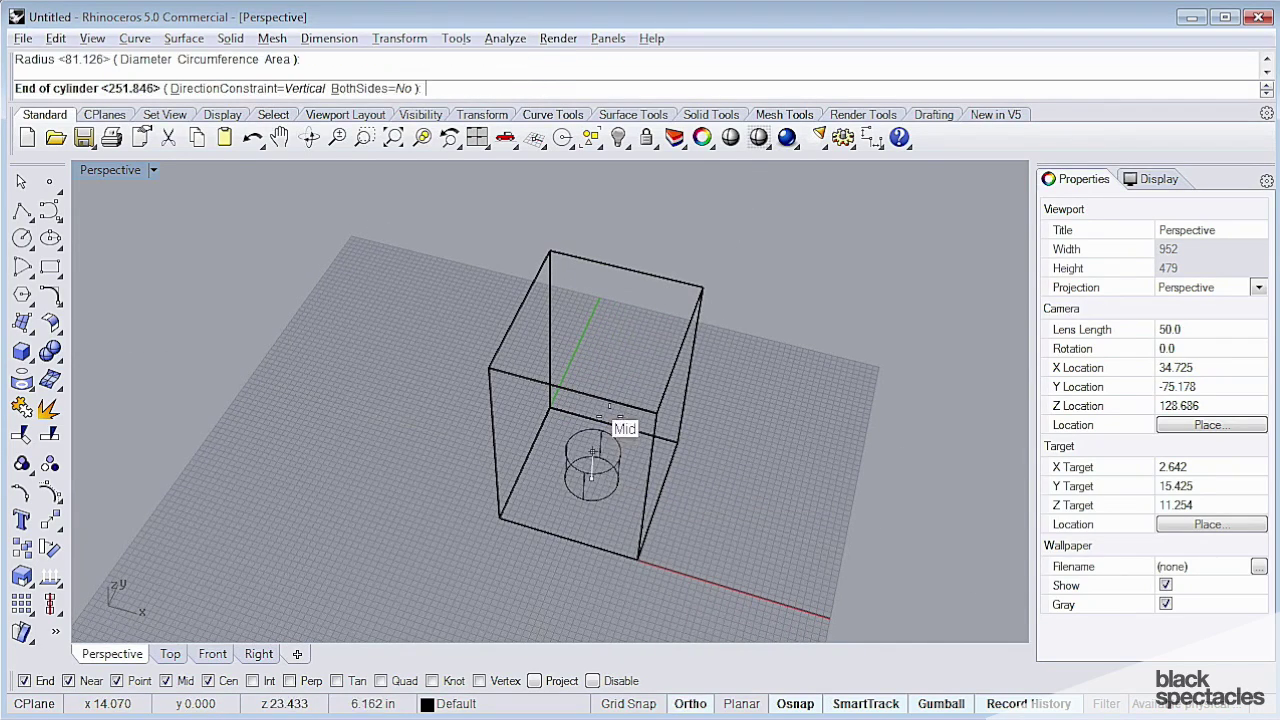
{"action": "left_click", "coordinate": [606, 202]}
Move the cylinder vertically down about 17.27 inches to the ground plane, using the Move command's Vertical option
{"action": "right_click_drag", "start_coordinate": [651, 280], "coordinate": [902, 452]}
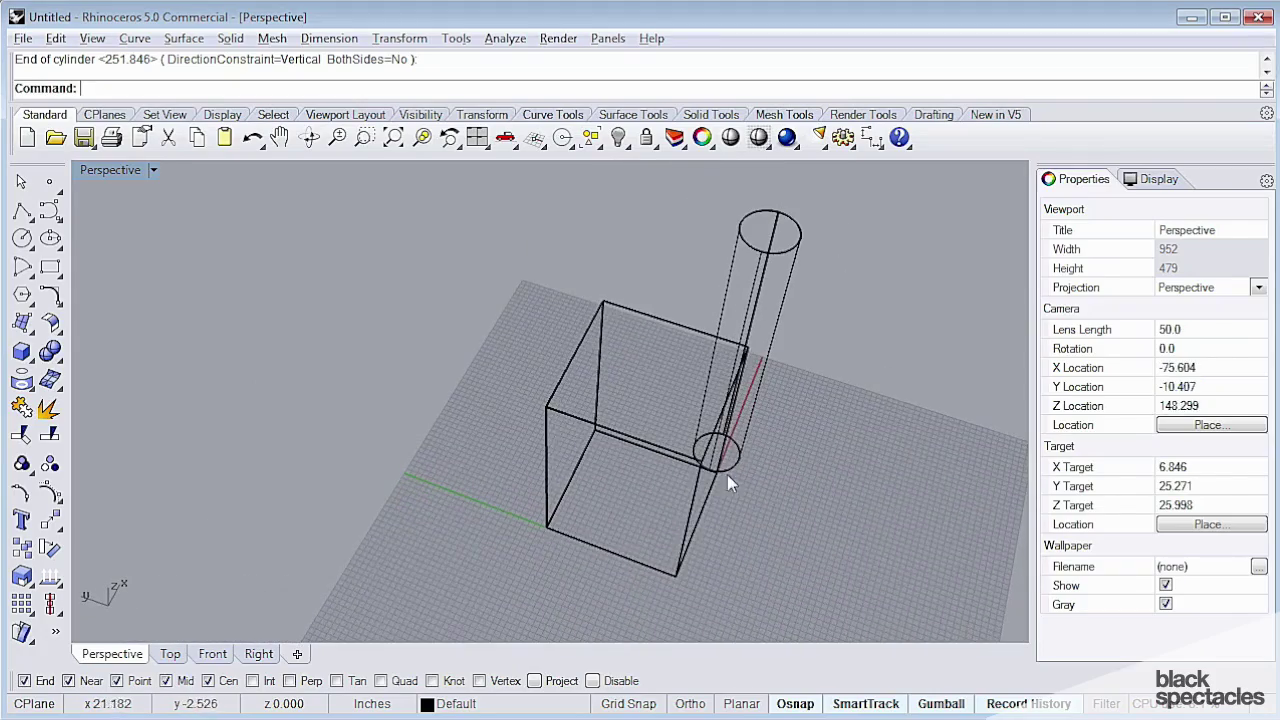
{"action": "left_click", "coordinate": [728, 475]}
{"action": "left_click", "coordinate": [744, 468]}
{"action": "scroll", "coordinate": [740, 462], "scroll_direction": "up", "scroll_amount": 5}
{"action": "left_click", "coordinate": [746, 467]}
{"action": "type", "text": "m"}
{"action": "key", "text": "Return"}
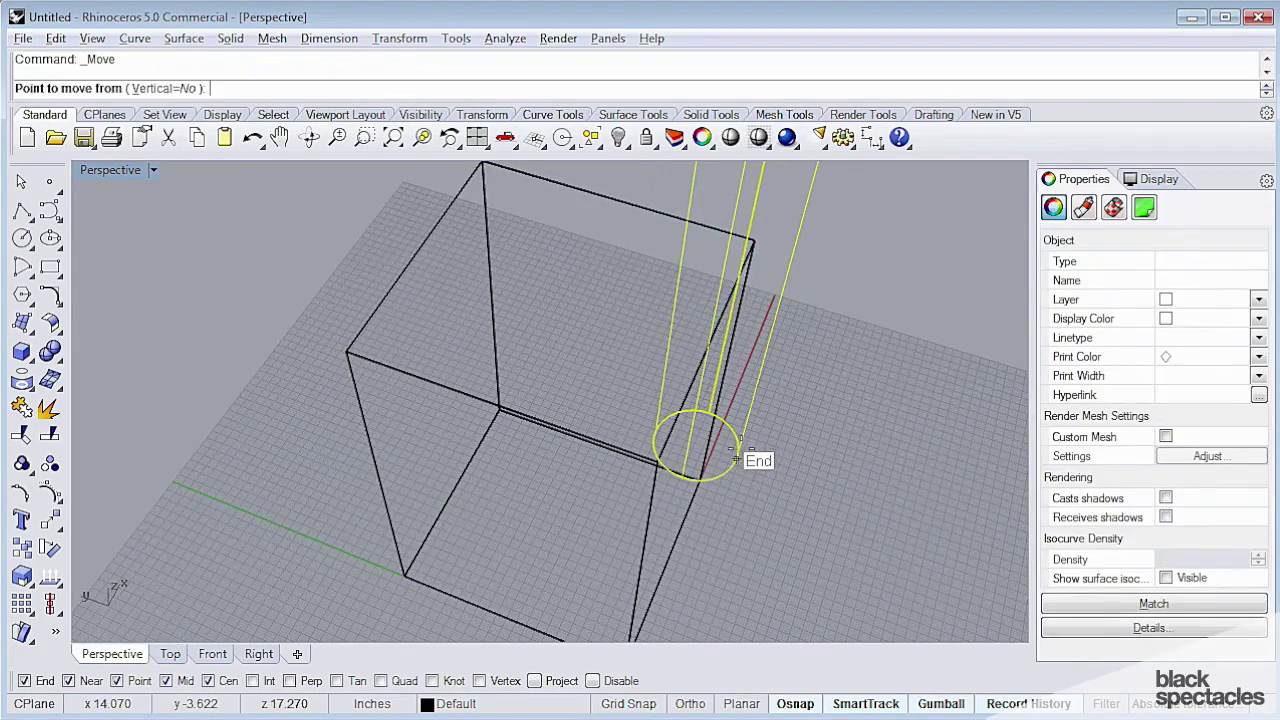
{"action": "type", "text": "v"}
{"action": "key", "text": "Return"}
{"action": "right_click_drag", "start_coordinate": [655, 588], "coordinate": [678, 428]}
{"action": "left_click", "coordinate": [676, 490]}
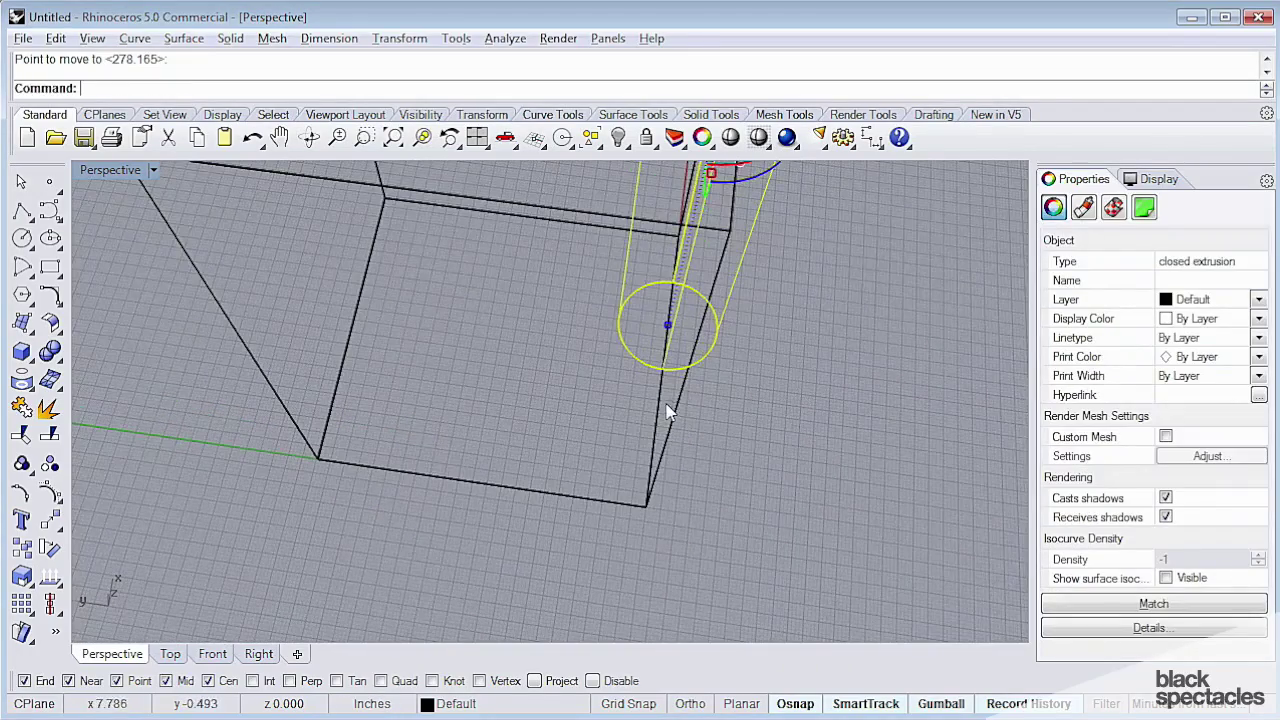
Move the cylinder horizontally about 11.45 inches from the side of the box in over its base
{"action": "key", "text": "Return"}
{"action": "left_click", "coordinate": [662, 368]}
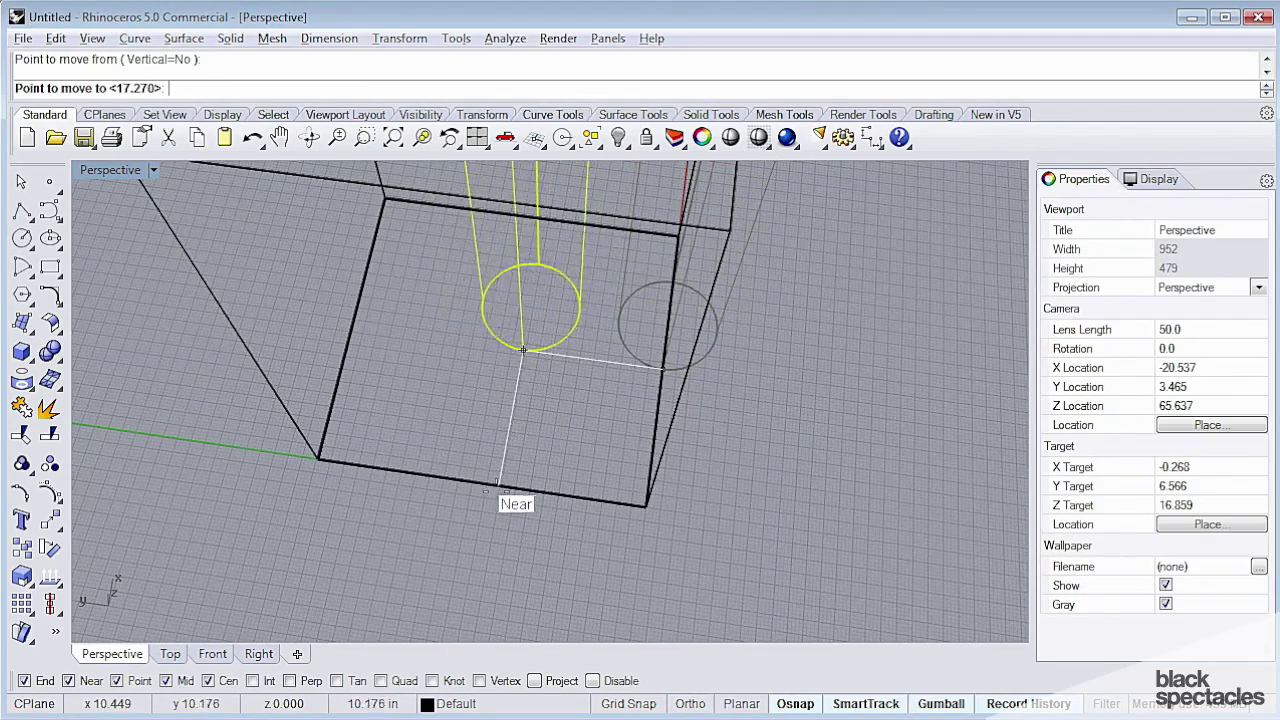
{"action": "left_click", "coordinate": [498, 489]}
Lower the cylinder slightly along its vertical axis so it extends below the box's base, and deselect it
{"action": "mouse_move", "coordinate": [488, 490]}
{"action": "right_mouse_down"}
{"action": "mouse_move", "coordinate": [480, 328]}
{"action": "mouse_move", "coordinate": [483, 472]}
{"action": "right_mouse_up"}
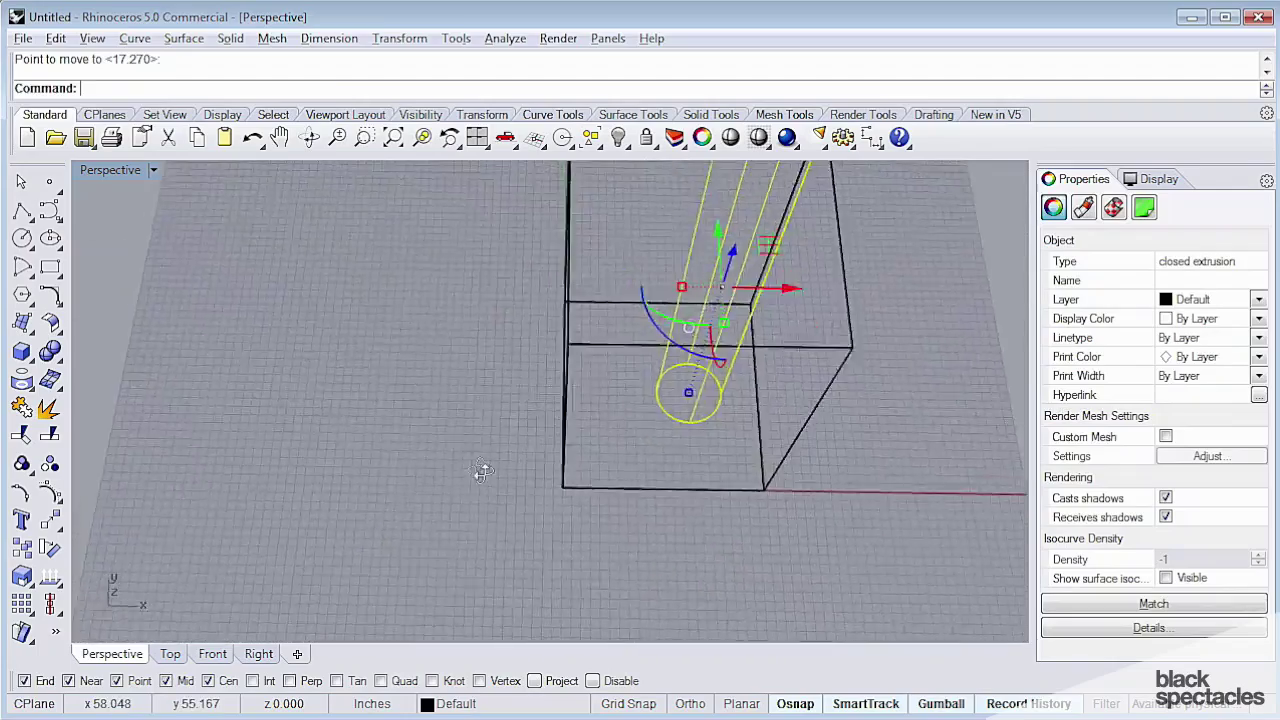
{"action": "scroll", "coordinate": [483, 471], "scroll_direction": "down", "scroll_amount": 5}
{"action": "right_click_drag", "start_coordinate": [562, 440], "coordinate": [545, 350]}
{"action": "left_click_drag", "start_coordinate": [593, 342], "coordinate": [592, 364]}
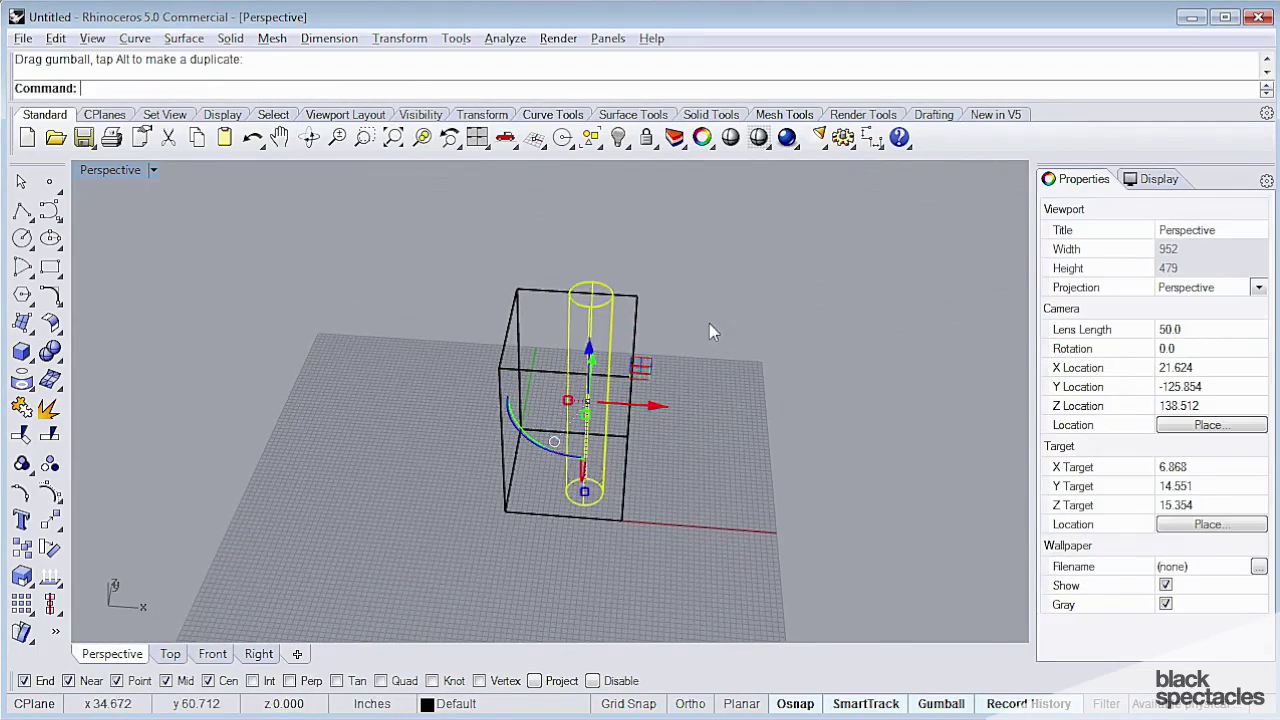
{"action": "left_click", "coordinate": [709, 323]}
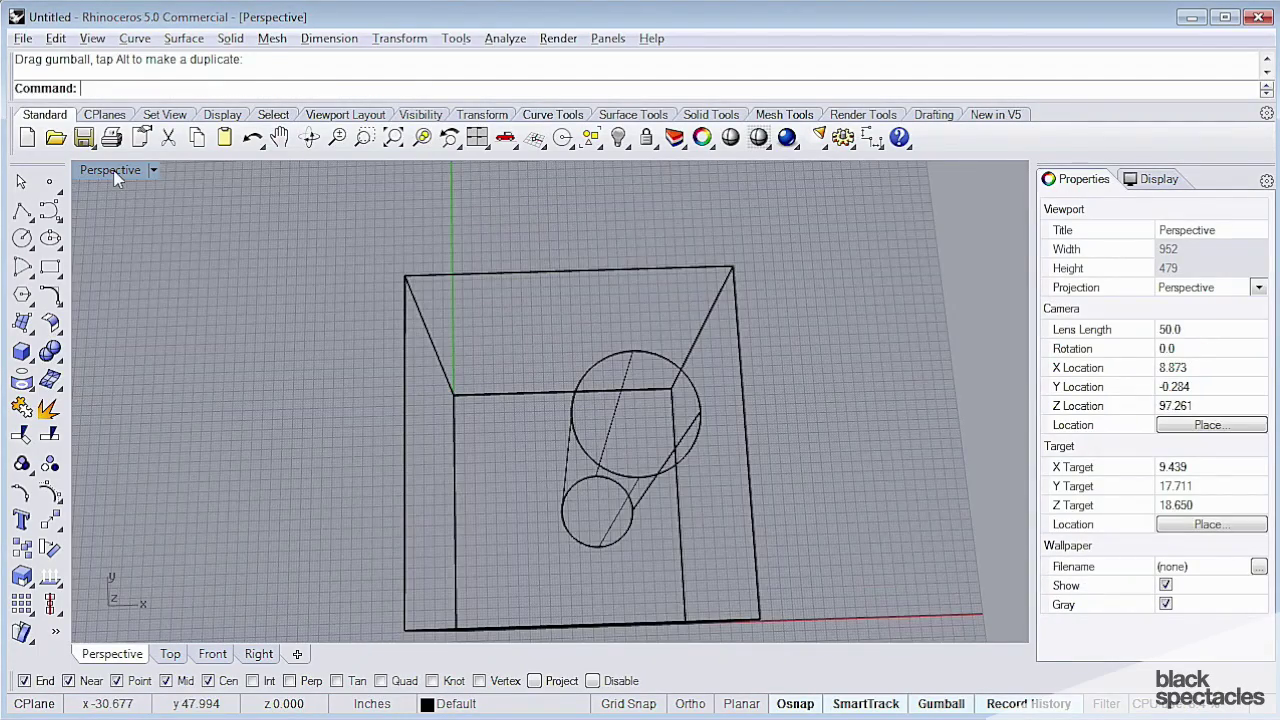
Restore the four-viewport layout and move the cylinder in the Top view to the centre of the box
{"action": "double_click", "coordinate": [118, 178]}
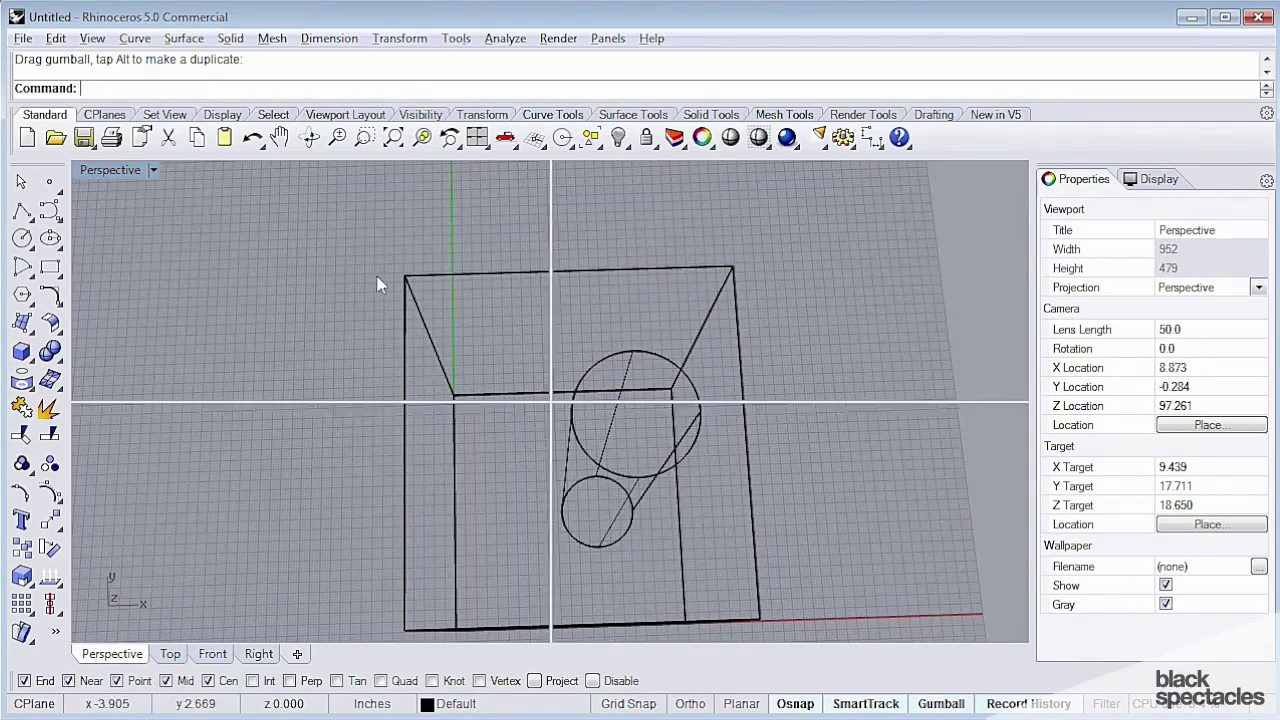
{"action": "scroll", "coordinate": [203, 276], "scroll_direction": "down", "scroll_amount": 6}
{"action": "right_click_drag", "start_coordinate": [336, 290], "coordinate": [351, 354]}
{"action": "left_click", "coordinate": [364, 274]}
{"action": "scroll", "coordinate": [388, 278], "scroll_direction": "up", "scroll_amount": 6}
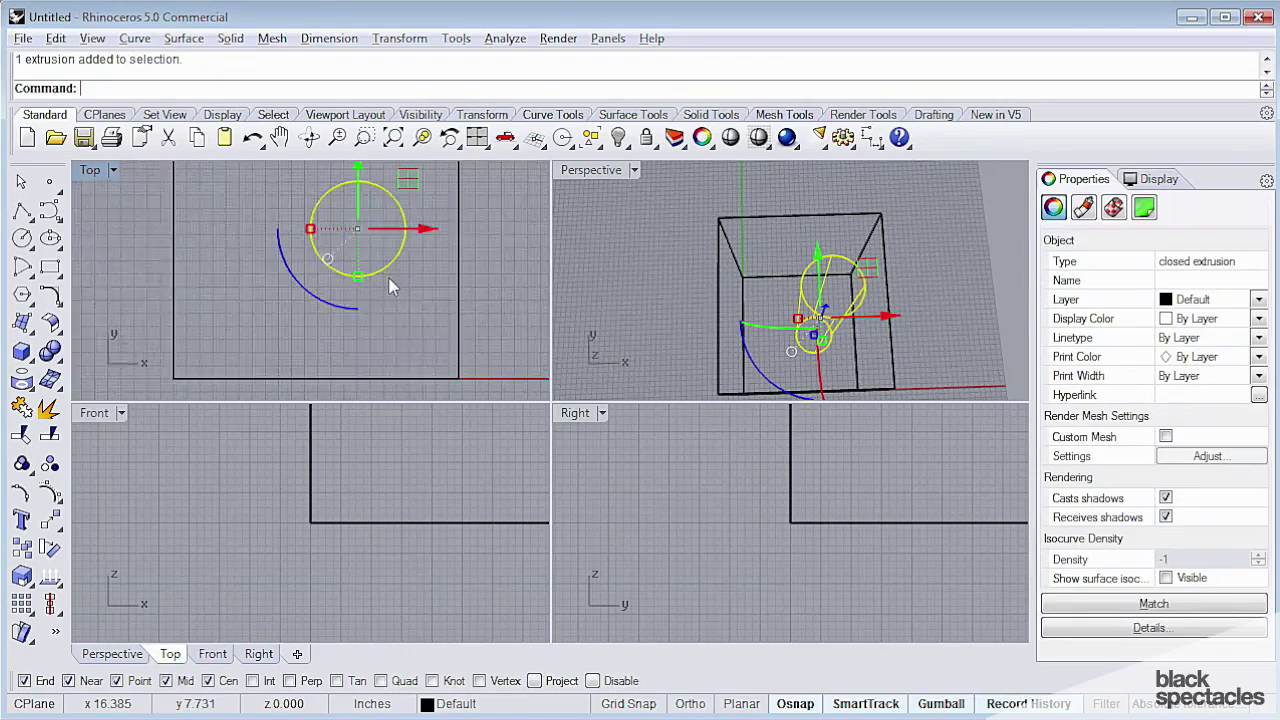
{"action": "type", "text": "m"}
{"action": "key", "text": "Return"}
{"action": "left_click", "coordinate": [351, 276]}
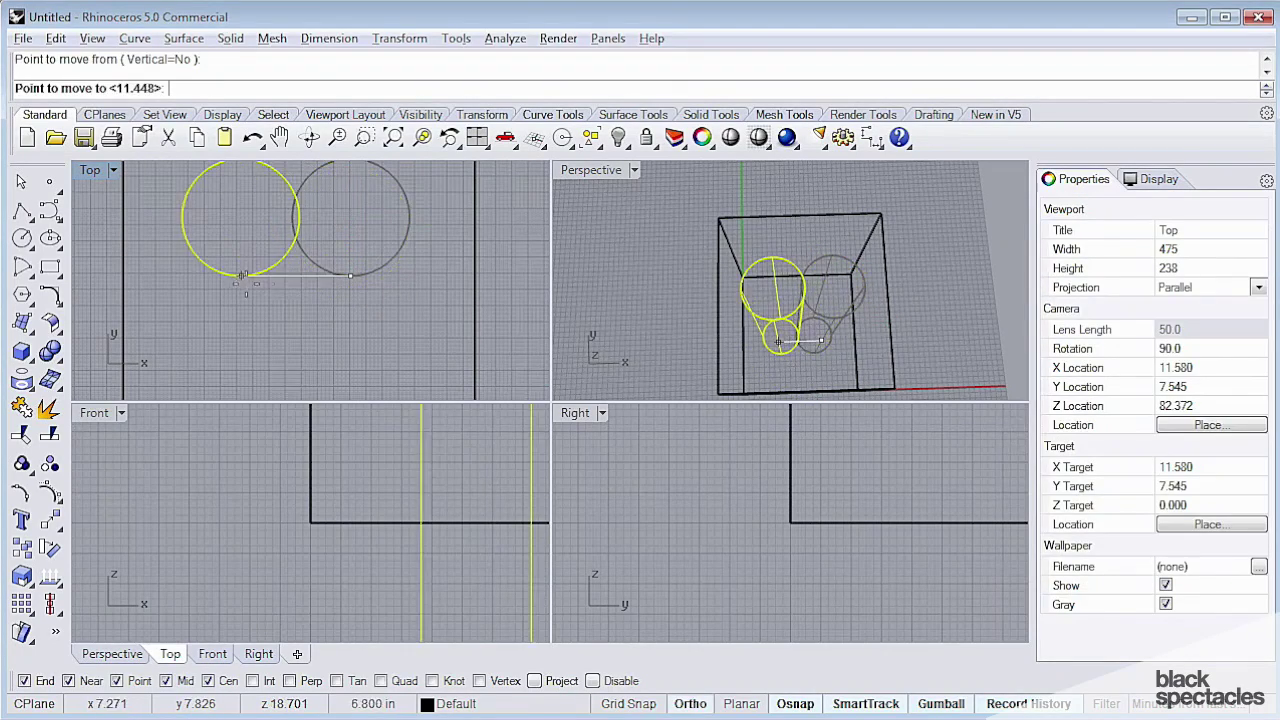
{"action": "scroll", "coordinate": [271, 290], "scroll_direction": "down", "scroll_amount": 8}
{"action": "left_click", "coordinate": [283, 284]}
{"action": "left_click", "coordinate": [590, 320]}
Select the box in the Perspective view and enlarge that viewport to fill the modelling area
{"action": "right_click_drag", "start_coordinate": [594, 322], "coordinate": [914, 200]}
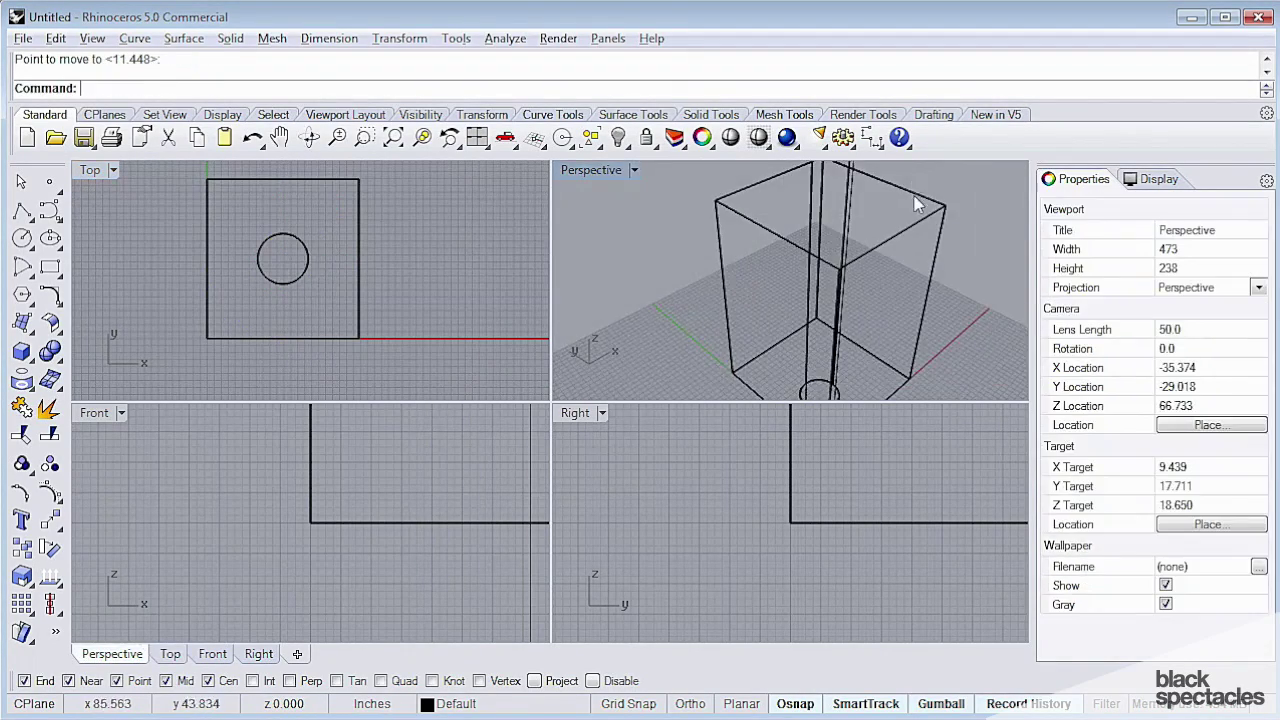
{"action": "scroll", "coordinate": [914, 200], "scroll_direction": "down", "scroll_amount": 3}
{"action": "right_click_drag", "start_coordinate": [880, 290], "coordinate": [868, 200]}
{"action": "left_click", "coordinate": [853, 173]}
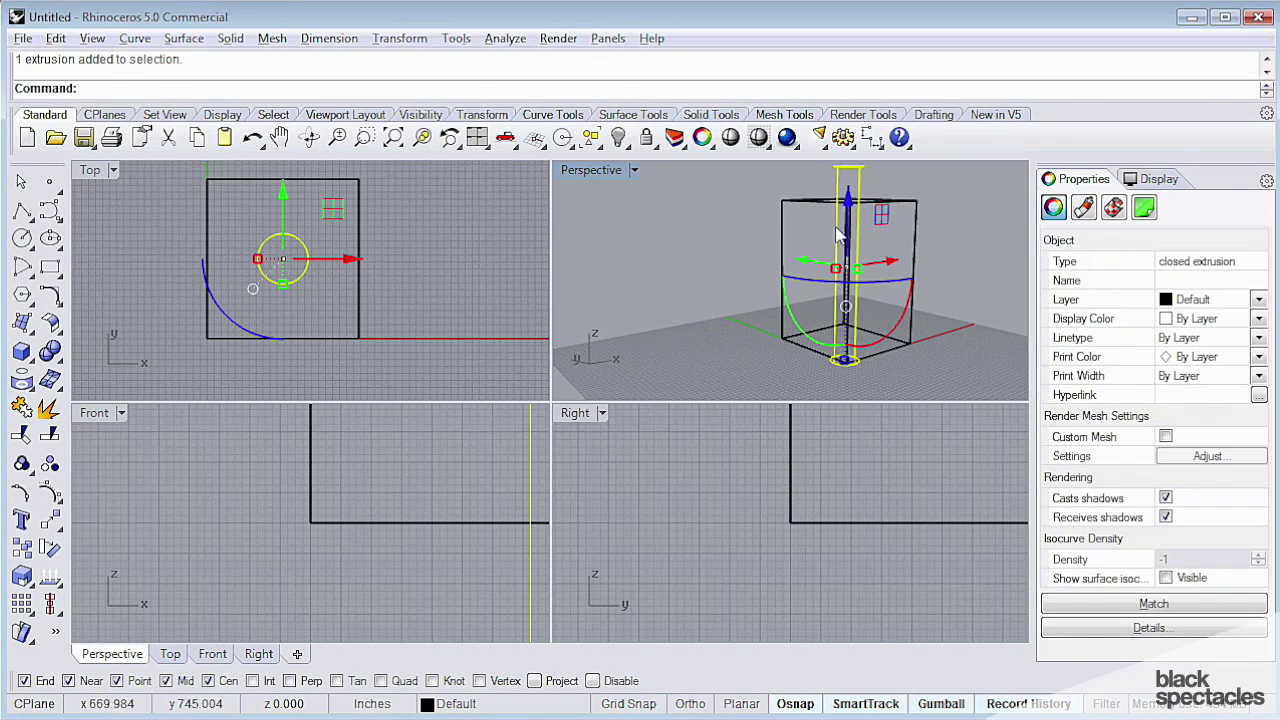
{"action": "left_click", "coordinate": [915, 206]}
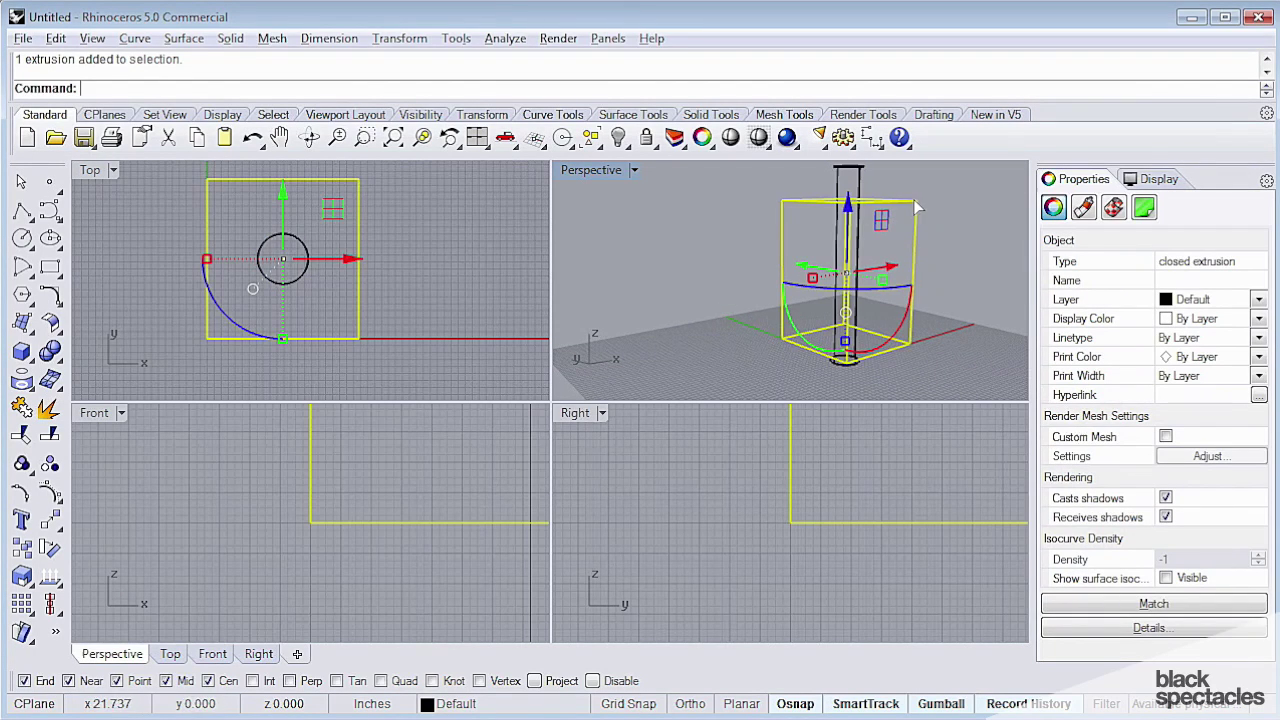
{"action": "double_click", "coordinate": [589, 171]}
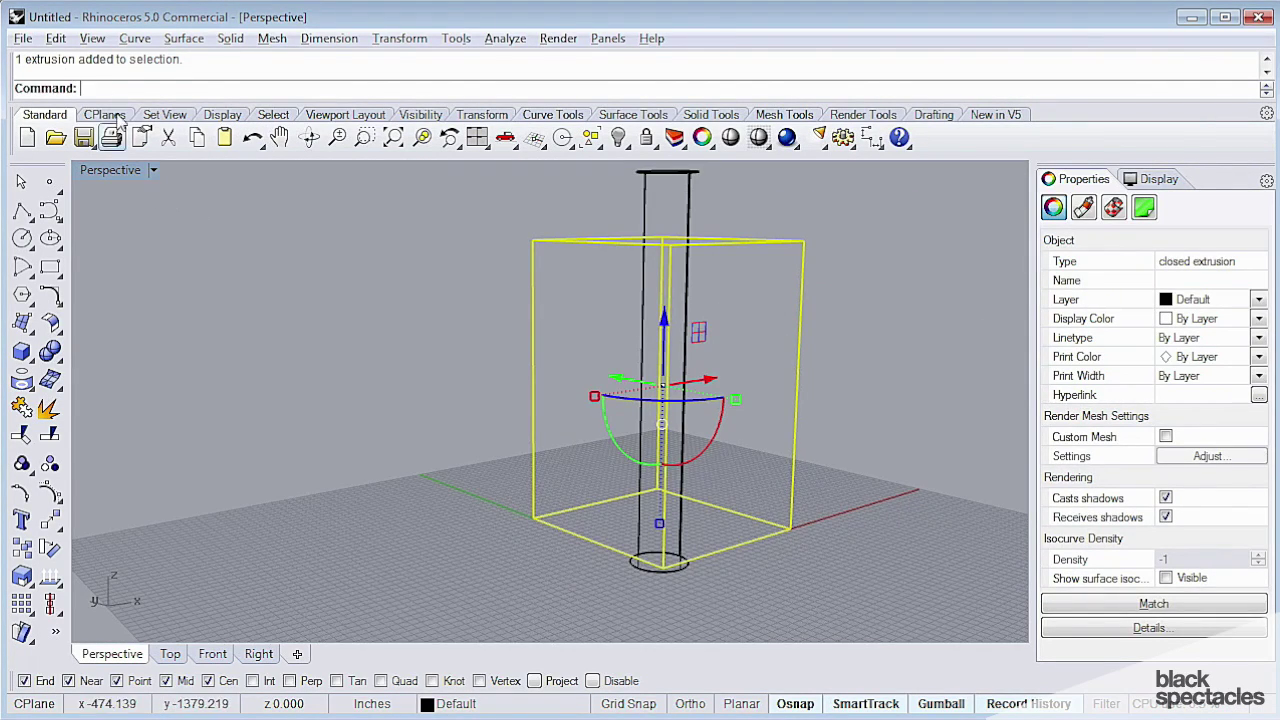
Subtract the vertical cylinder from the selected box with Boolean Difference, with DeleteInput set to Yes
{"action": "left_click", "coordinate": [234, 42]}
{"action": "key", "text": "Escape"}
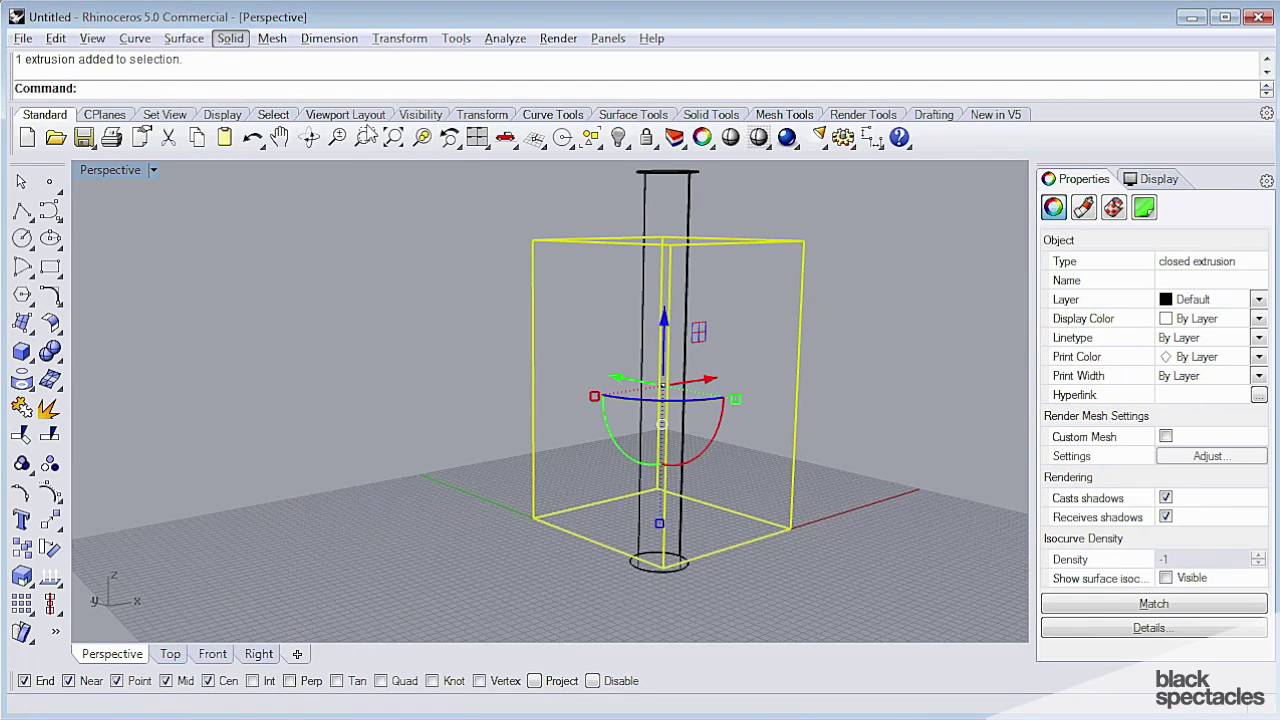
{"action": "left_click", "coordinate": [711, 114]}
{"action": "left_click", "coordinate": [55, 137]}
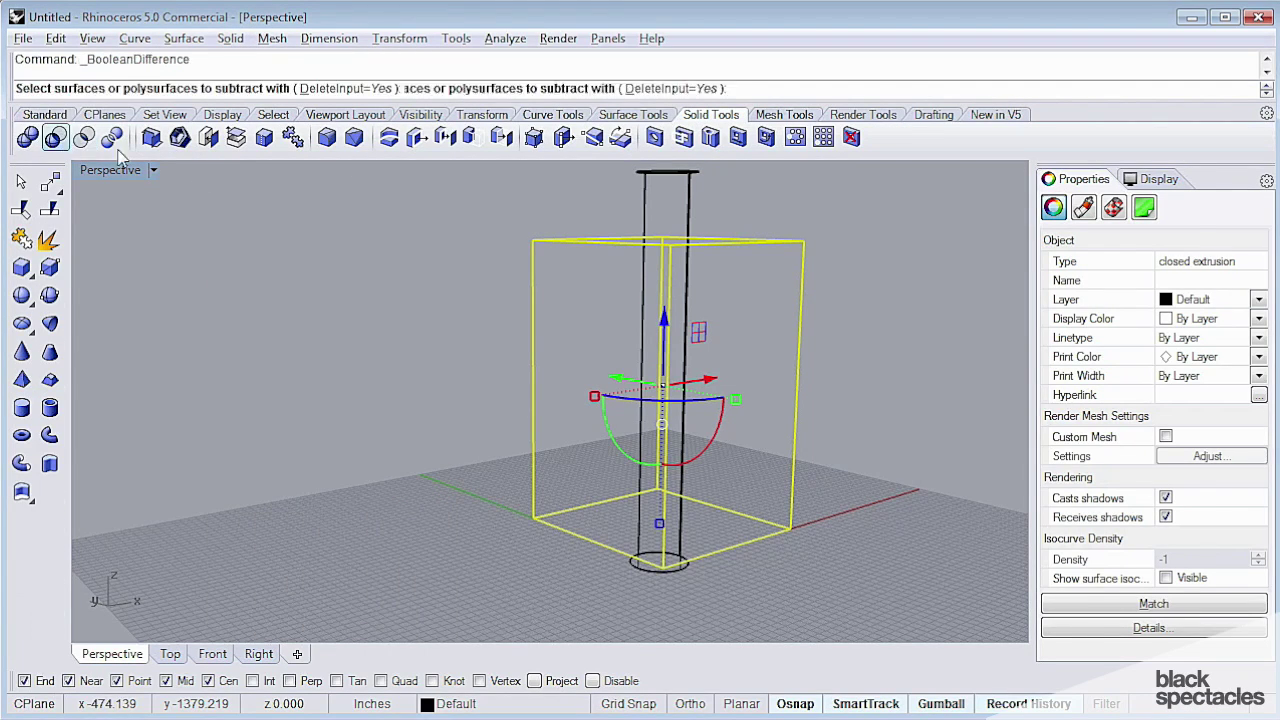
{"action": "left_click", "coordinate": [685, 222]}
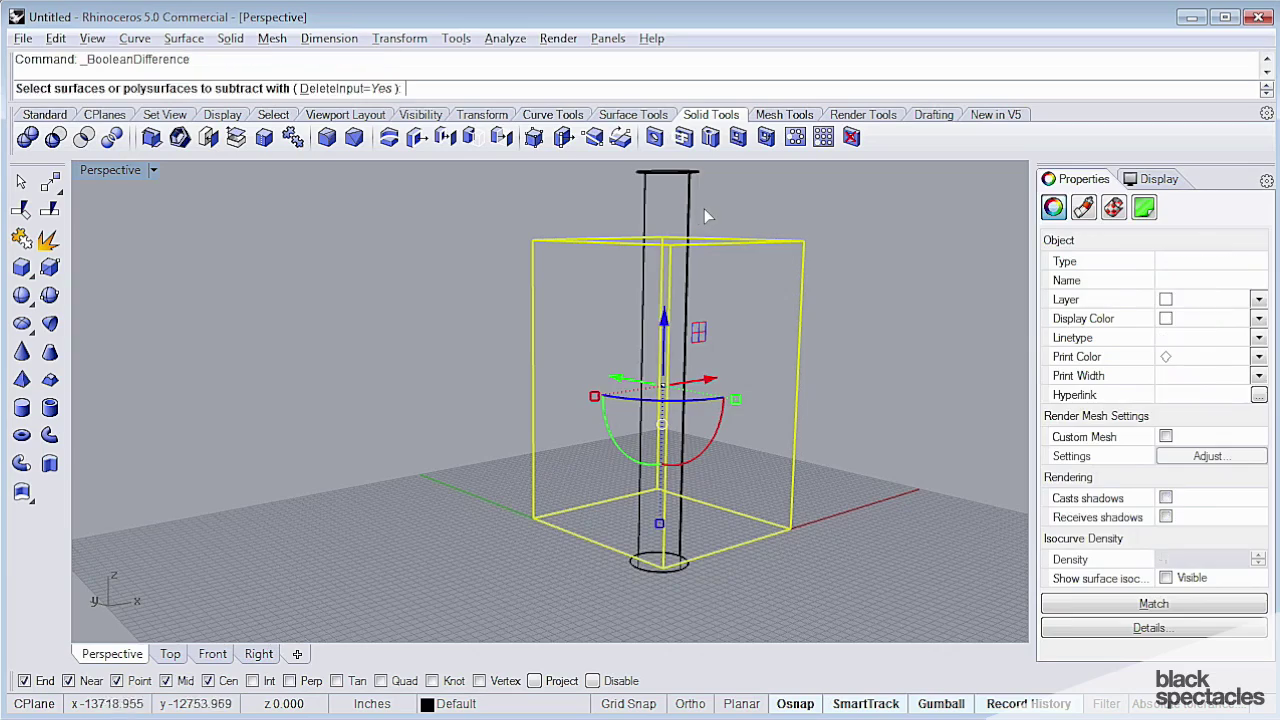
{"action": "key", "text": "Return"}
{"action": "right_click_drag", "start_coordinate": [718, 220], "coordinate": [730, 397]}
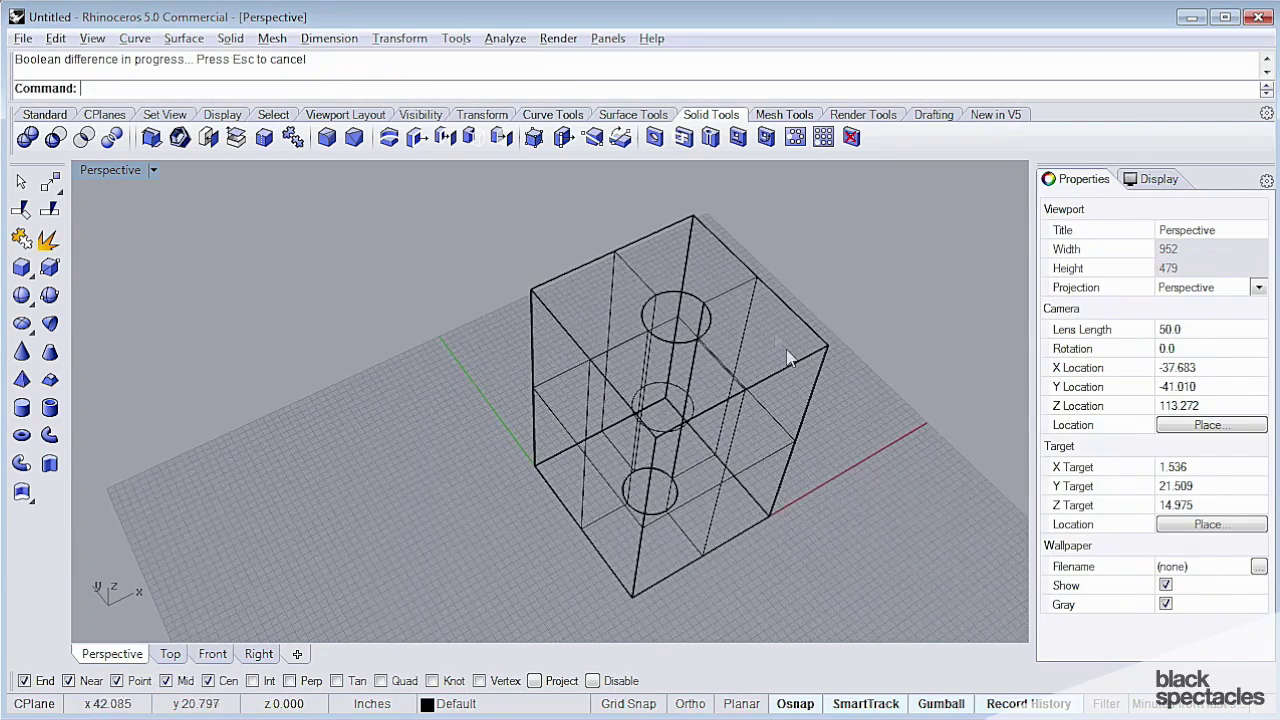
Switch the Perspective viewport to shaded display and inspect the cylindrical hole through the box
{"action": "left_click", "coordinate": [44, 114]}
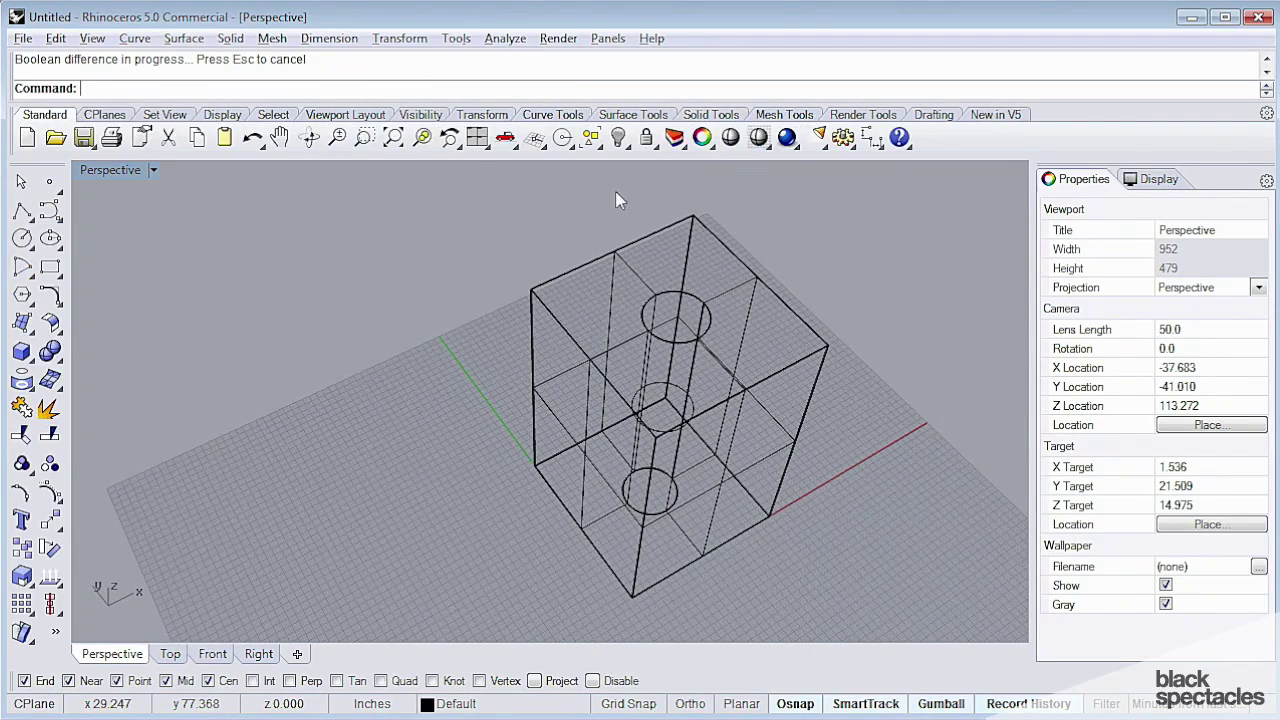
{"action": "left_click", "coordinate": [758, 137]}
{"action": "right_click_drag", "start_coordinate": [662, 362], "coordinate": [558, 372]}
{"action": "left_click", "coordinate": [691, 367]}
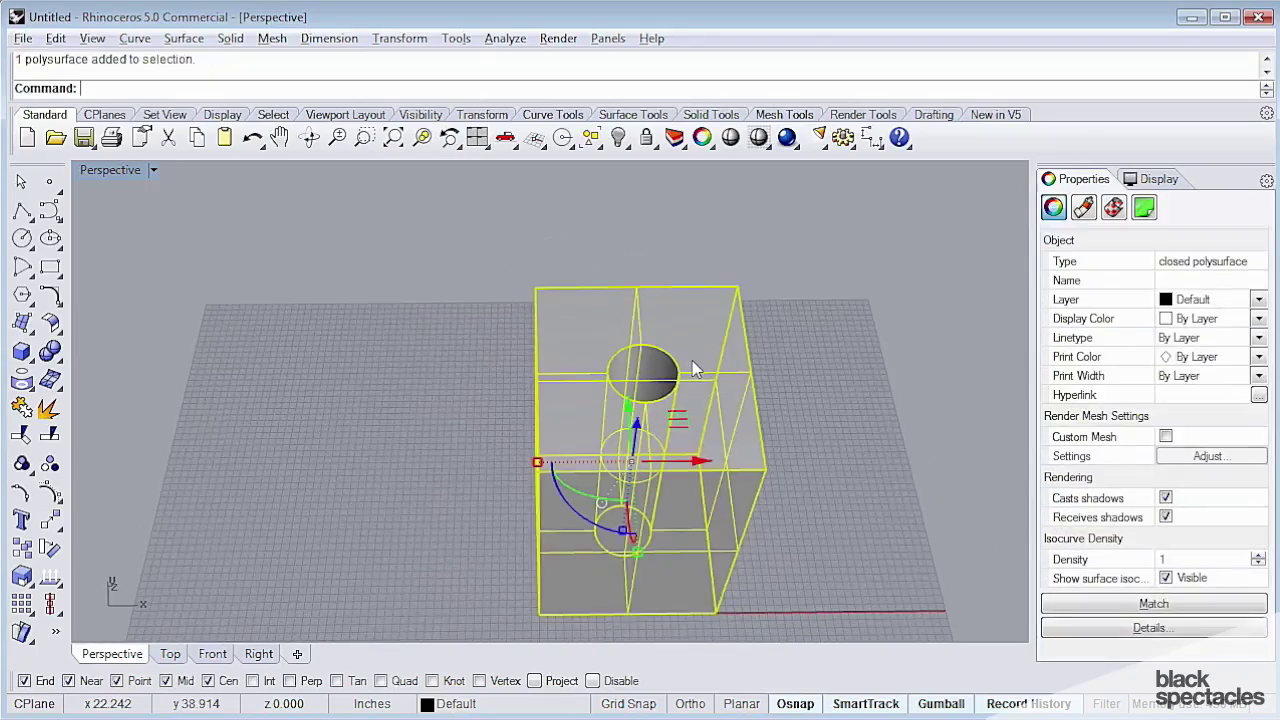
{"action": "key", "text": "Escape"}
{"action": "right_click_drag", "start_coordinate": [806, 492], "coordinate": [735, 470]}
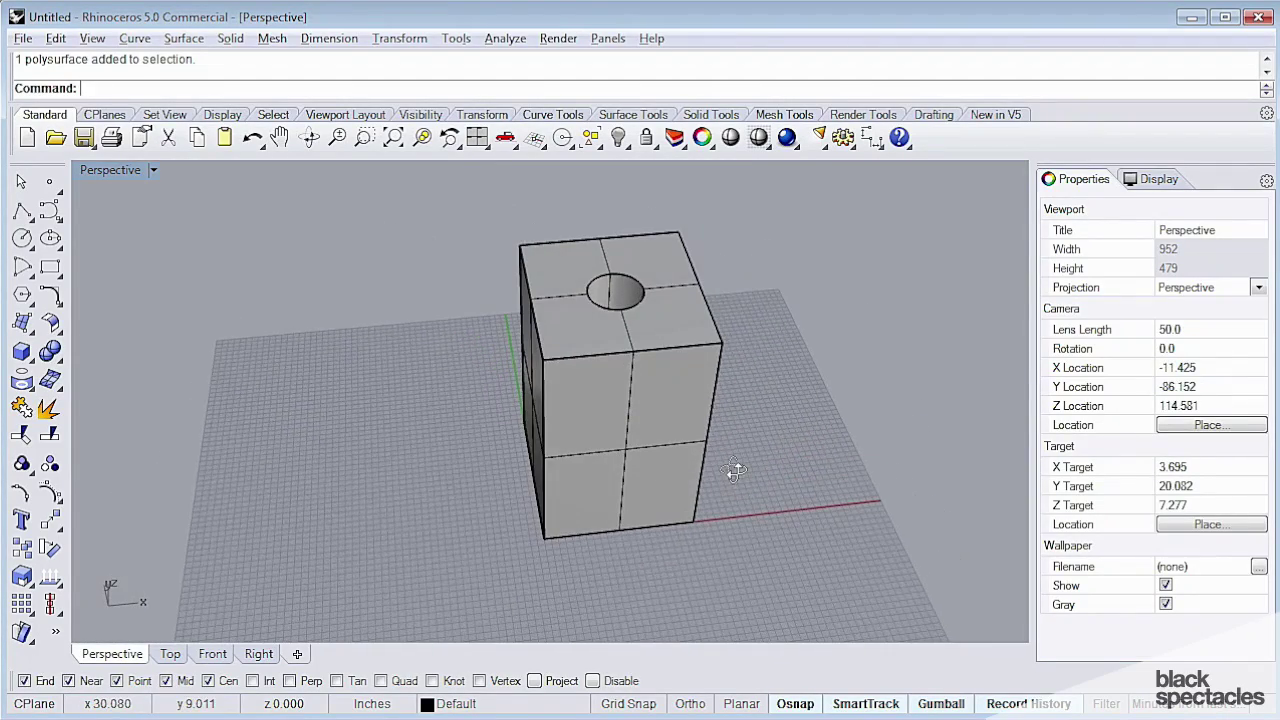
{"action": "right_click_drag", "start_coordinate": [665, 360], "coordinate": [660, 396]}
Start Twist on the box with a vertical axis from the centre of the hole's bottom circle to about 47.6 inches up
{"action": "left_click", "coordinate": [654, 398]}
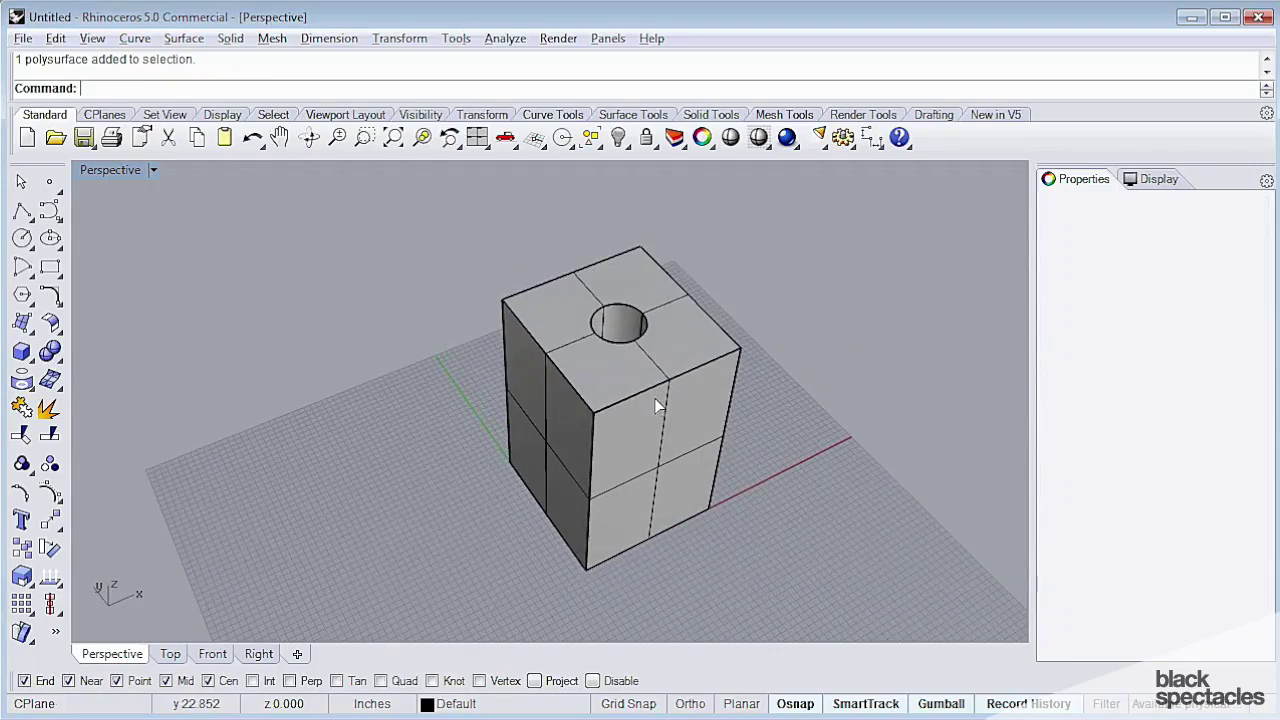
{"action": "right_click_drag", "start_coordinate": [672, 510], "coordinate": [648, 487]}
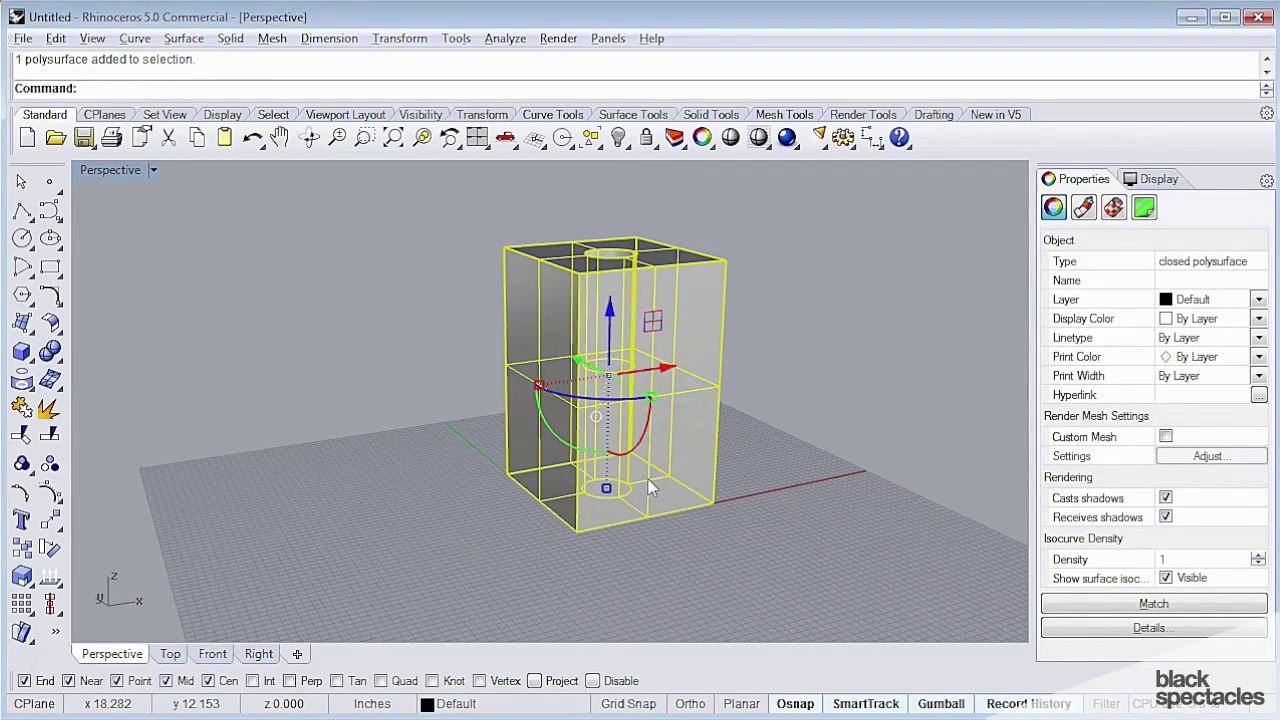
{"action": "key", "text": "Return"}
{"action": "right_click_drag", "start_coordinate": [650, 485], "coordinate": [607, 403]}
{"action": "scroll", "coordinate": [597, 432], "scroll_direction": "up", "scroll_amount": 5}
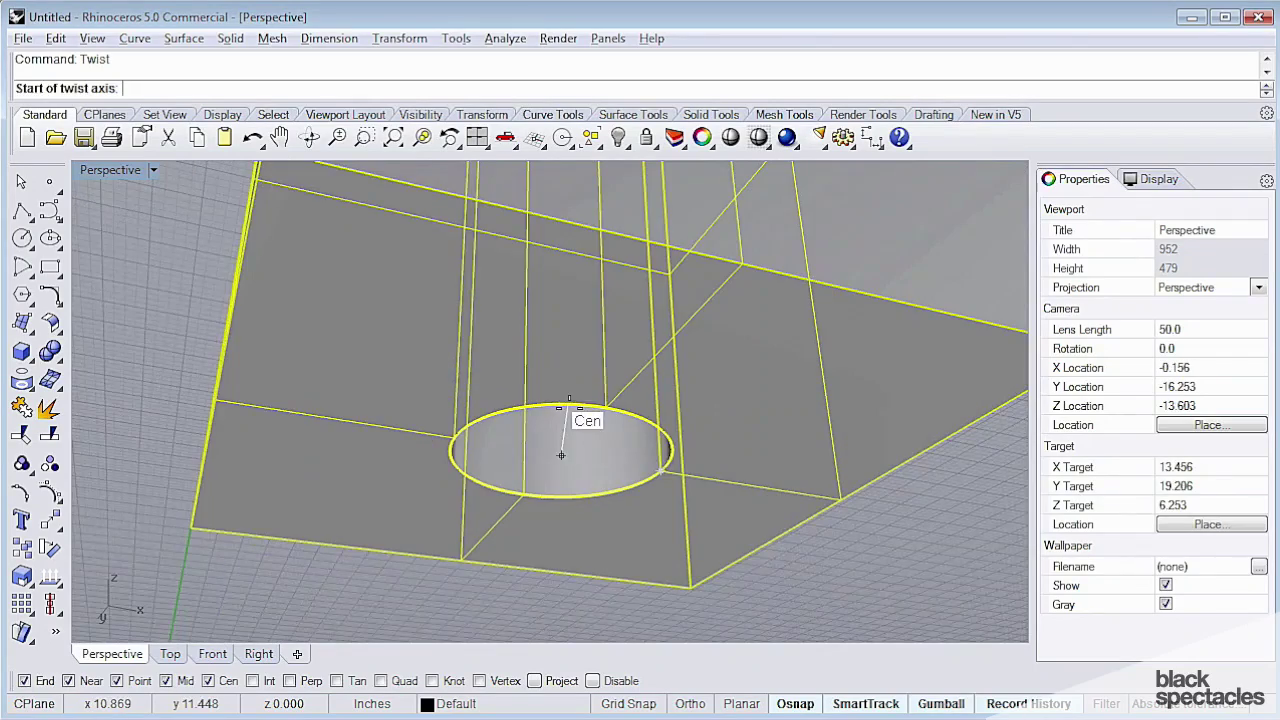
{"action": "left_click", "coordinate": [569, 403]}
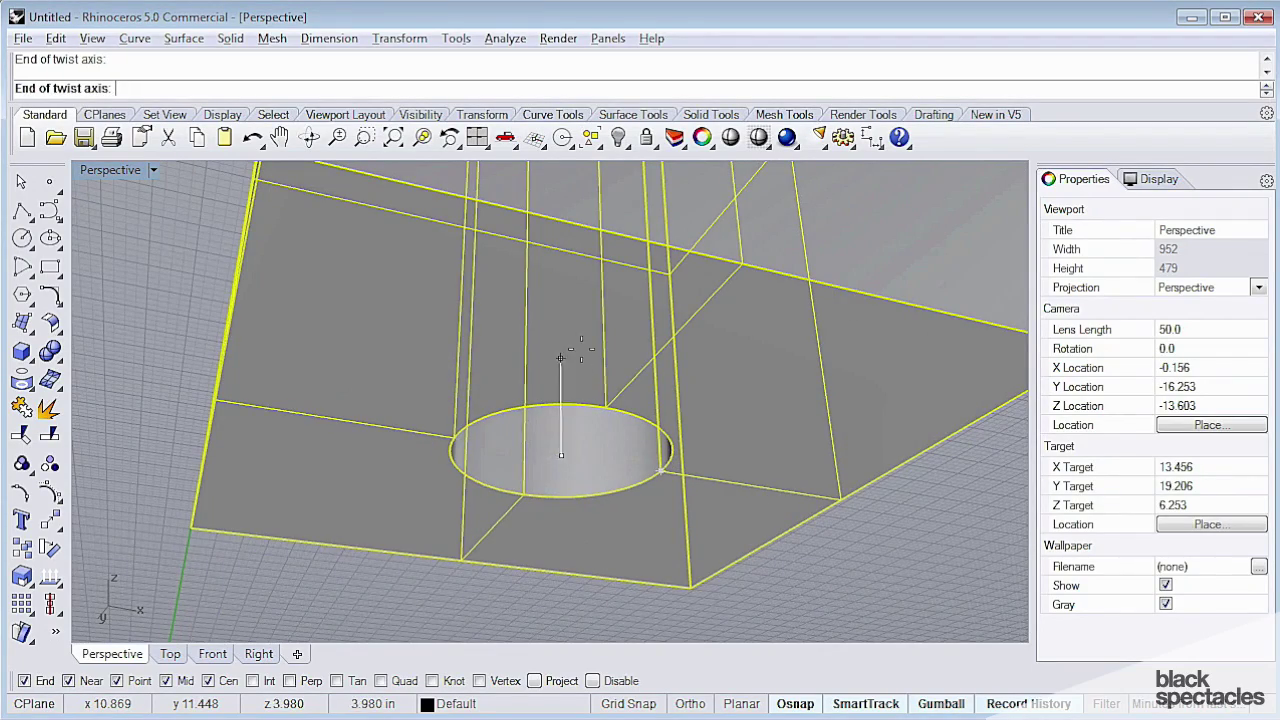
{"action": "scroll", "coordinate": [581, 349], "scroll_direction": "down", "scroll_amount": 8}
{"action": "right_click_drag", "start_coordinate": [581, 349], "coordinate": [580, 437]}
{"action": "right_click_drag", "start_coordinate": [570, 235], "coordinate": [549, 451], "text": "shift"}
{"action": "scroll", "coordinate": [549, 451], "scroll_direction": "down", "scroll_amount": 5}
{"action": "right_click_drag", "start_coordinate": [545, 405], "coordinate": [548, 486]}
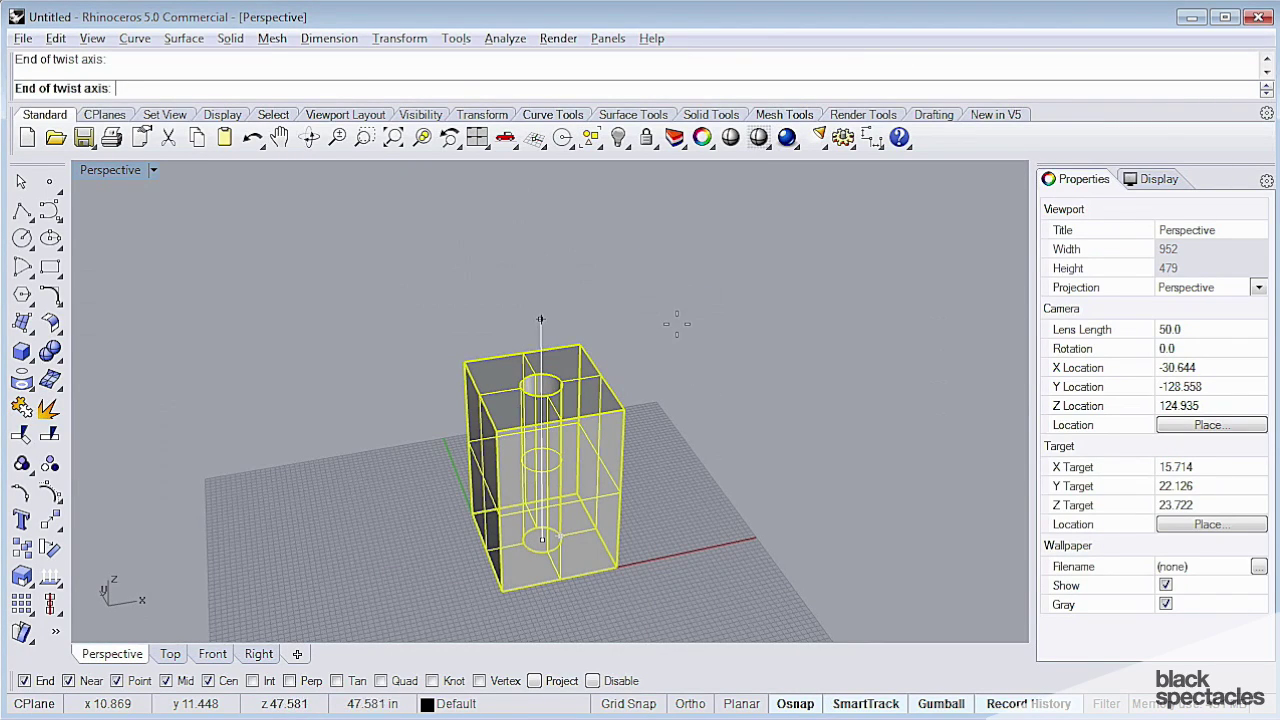
{"action": "left_click", "coordinate": [676, 323]}
Twist the box around the vertical axis by picking the first and second reference points of the rotation
{"action": "left_click", "coordinate": [760, 297]}
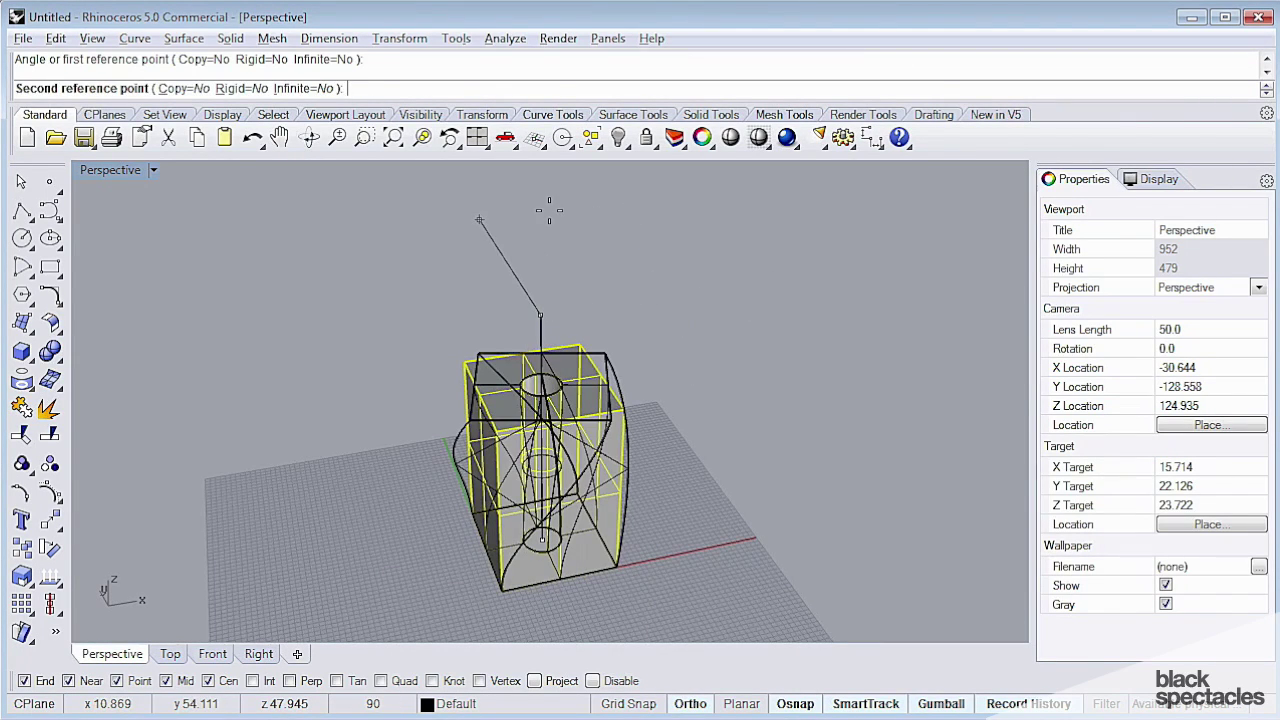
{"action": "left_click", "coordinate": [282, 319], "text": "shift"}
{"action": "right_click_drag", "start_coordinate": [406, 380], "coordinate": [454, 286]}
{"action": "left_click", "coordinate": [454, 286]}
{"action": "right_click_drag", "start_coordinate": [590, 412], "coordinate": [575, 385]}
{"action": "scroll", "coordinate": [484, 446], "scroll_direction": "down", "scroll_amount": 15}
Stretch the twisted box vertically with Scale1D from its bottom corner to a second reference point about 55 inches up
{"action": "left_click", "coordinate": [591, 316]}
{"action": "type", "text": "Scale"}
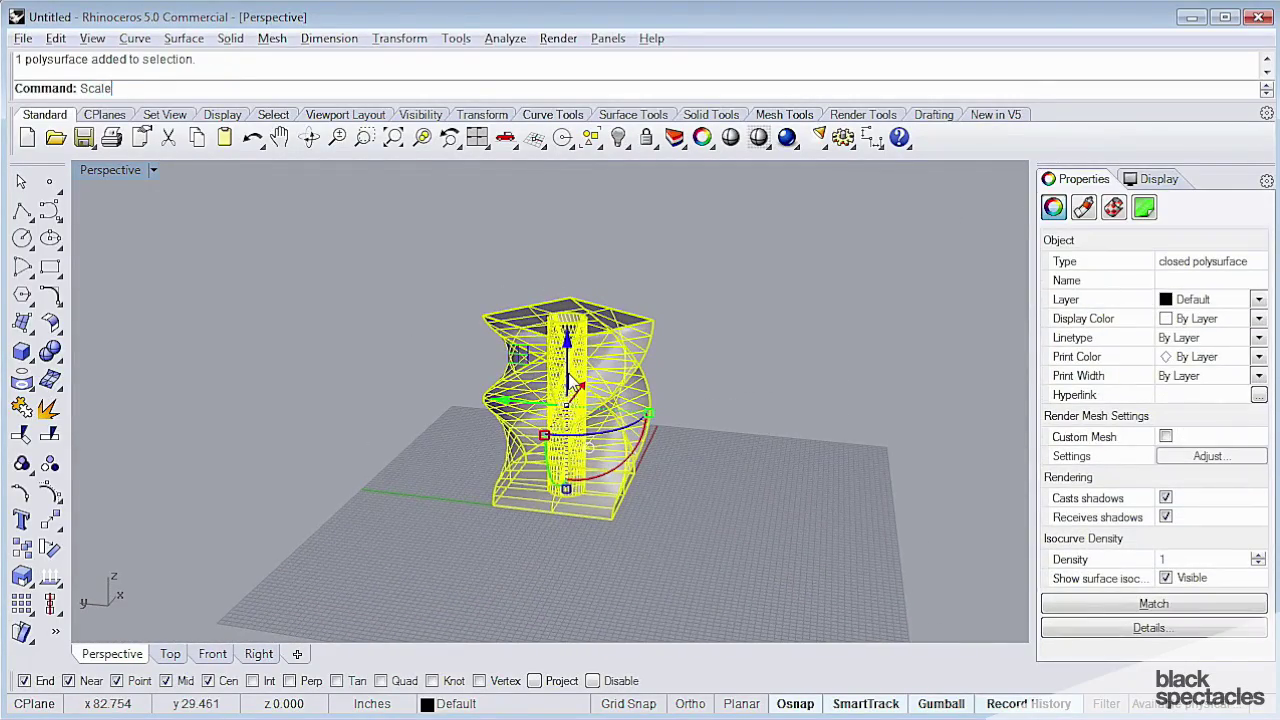
{"action": "type", "text": "1D"}
{"action": "key", "text": "Return"}
{"action": "left_click", "coordinate": [604, 518]}
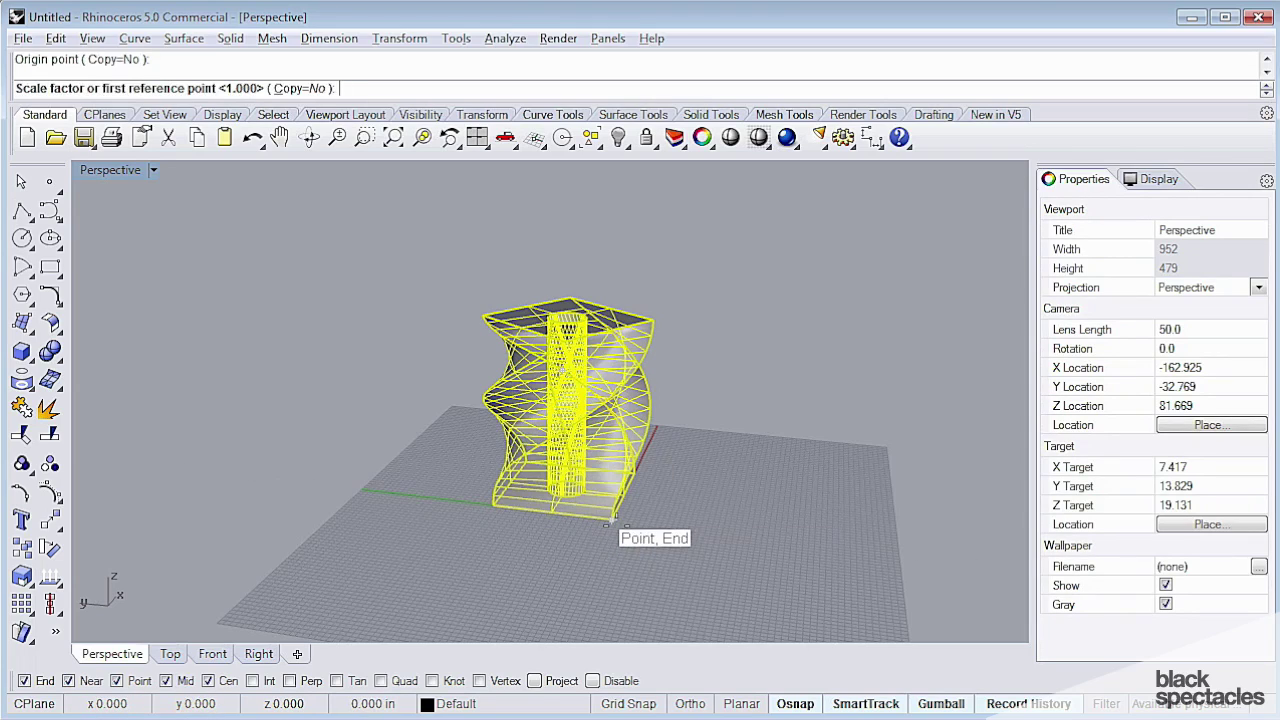
{"action": "left_click", "coordinate": [720, 333]}
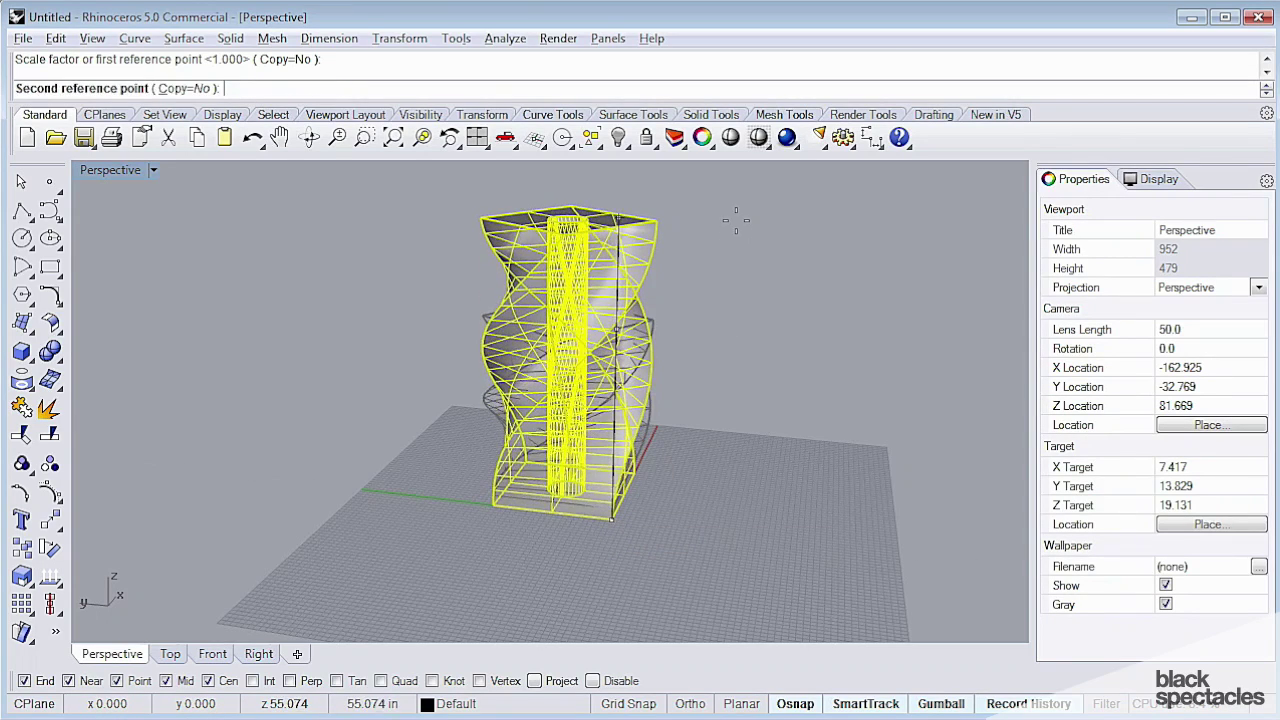
{"action": "left_click", "coordinate": [735, 228]}
{"action": "right_click_drag", "start_coordinate": [566, 376], "coordinate": [650, 380]}
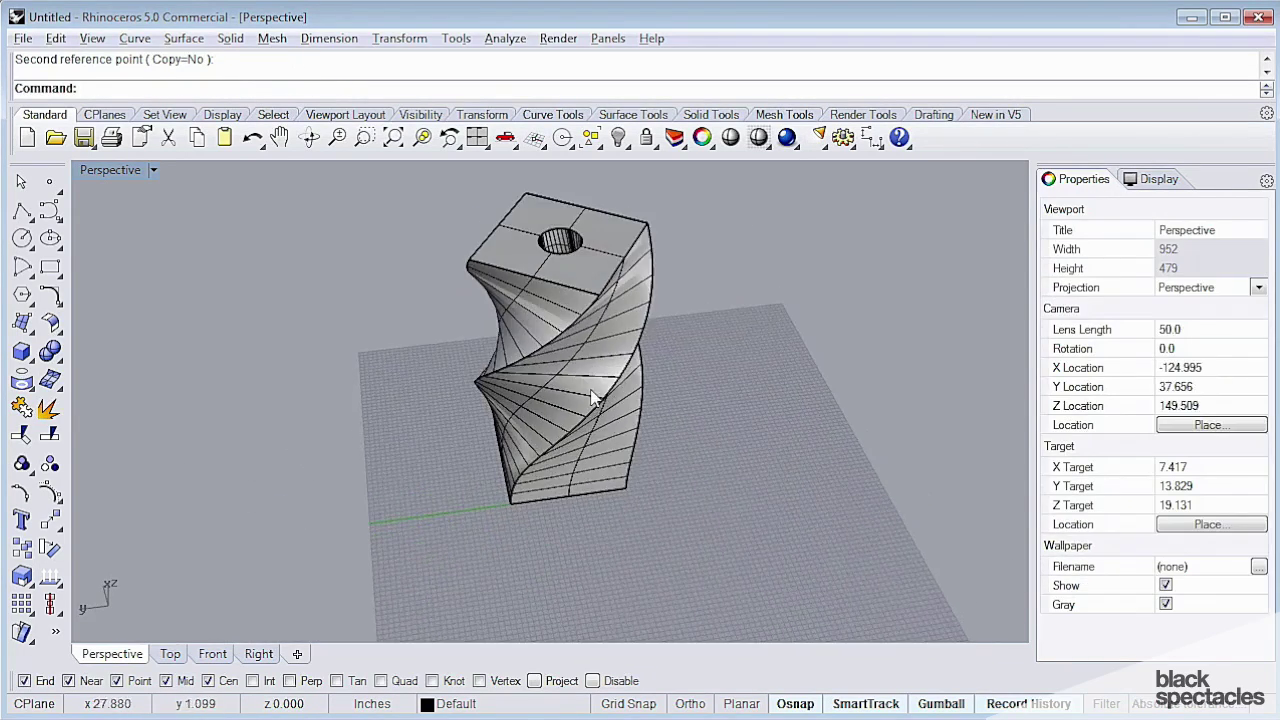
Start CageEdit on the twisted tower, using a bounding box as control object in the World coordinate system
{"action": "left_click", "coordinate": [597, 395]}
{"action": "type", "text": "CageEdit"}
{"action": "key", "text": "Return"}
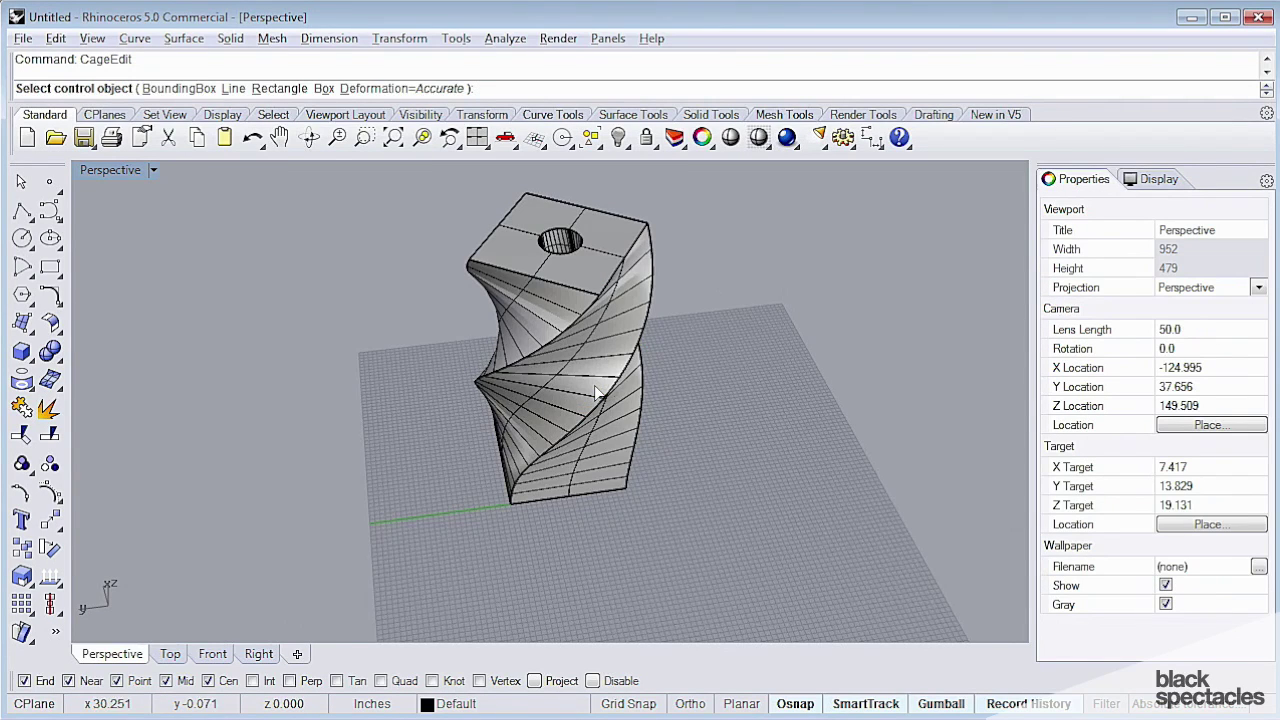
{"action": "scroll", "coordinate": [557, 343], "scroll_direction": "down", "scroll_amount": 4}
{"action": "right_click_drag", "start_coordinate": [557, 343], "coordinate": [530, 470], "text": "shift"}
{"action": "right_click_drag", "start_coordinate": [530, 470], "coordinate": [586, 320]}
{"action": "scroll", "coordinate": [562, 400], "scroll_direction": "up", "scroll_amount": 6}
{"action": "right_click_drag", "start_coordinate": [543, 443], "coordinate": [487, 473]}
{"action": "scroll", "coordinate": [487, 473], "scroll_direction": "down", "scroll_amount": 6}
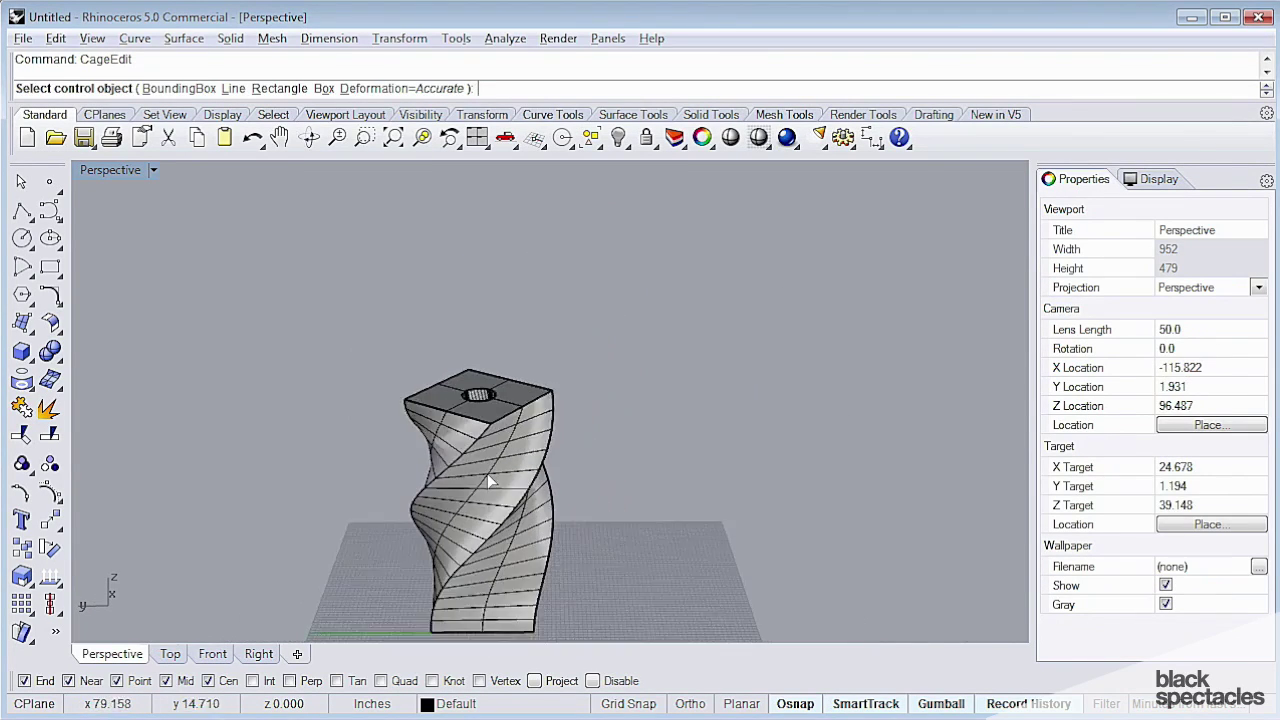
{"action": "type", "text": "b"}
{"action": "key", "text": "Return"}
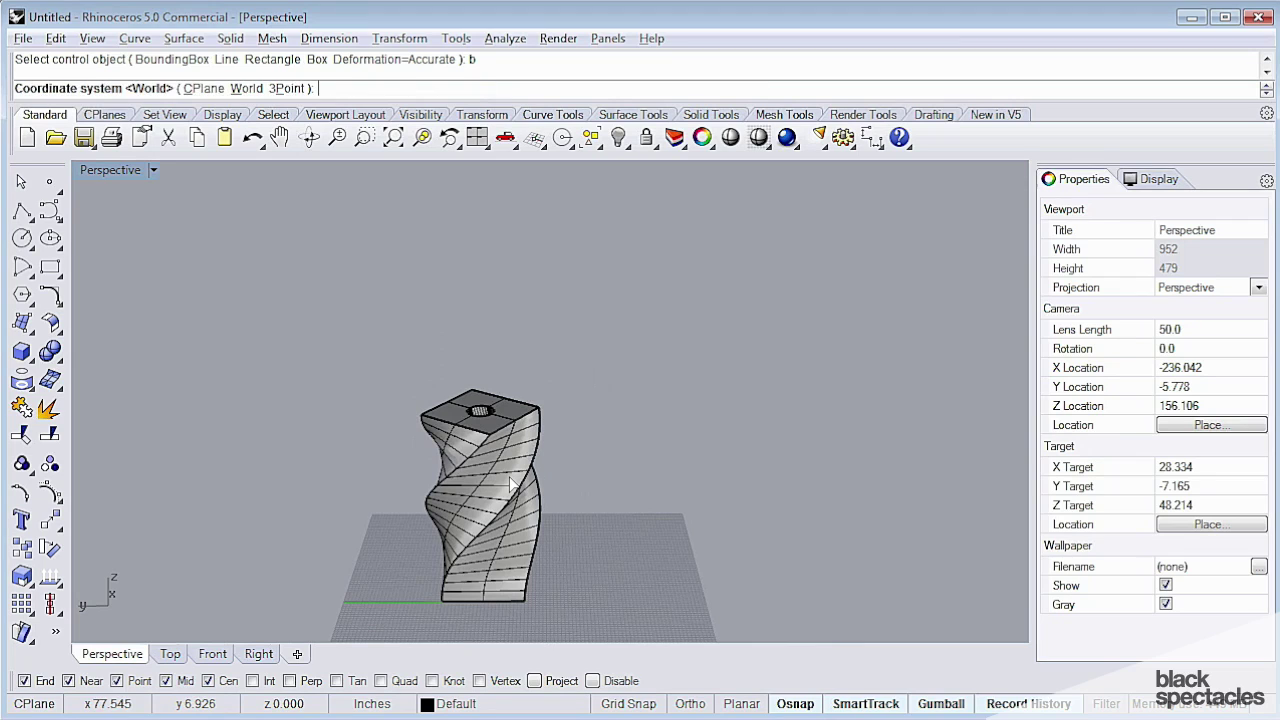
{"action": "right_click_drag", "start_coordinate": [597, 443], "coordinate": [539, 487]}
{"action": "type", "text": "w"}
{"action": "key", "text": "Return"}
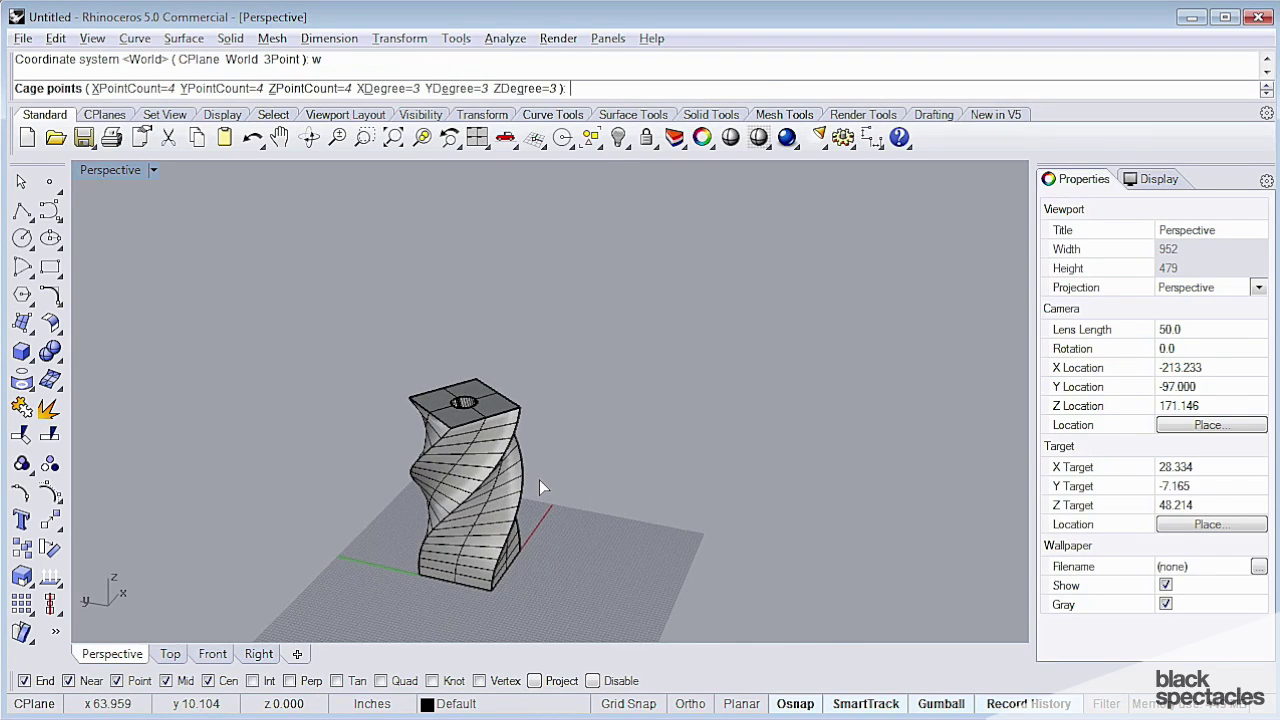
Set the cage's X, Y and Z point counts to 5 each and create it with the Global edit region
{"action": "left_click", "coordinate": [130, 88]}
{"action": "type", "text": "5"}
{"action": "key", "text": "Return"}
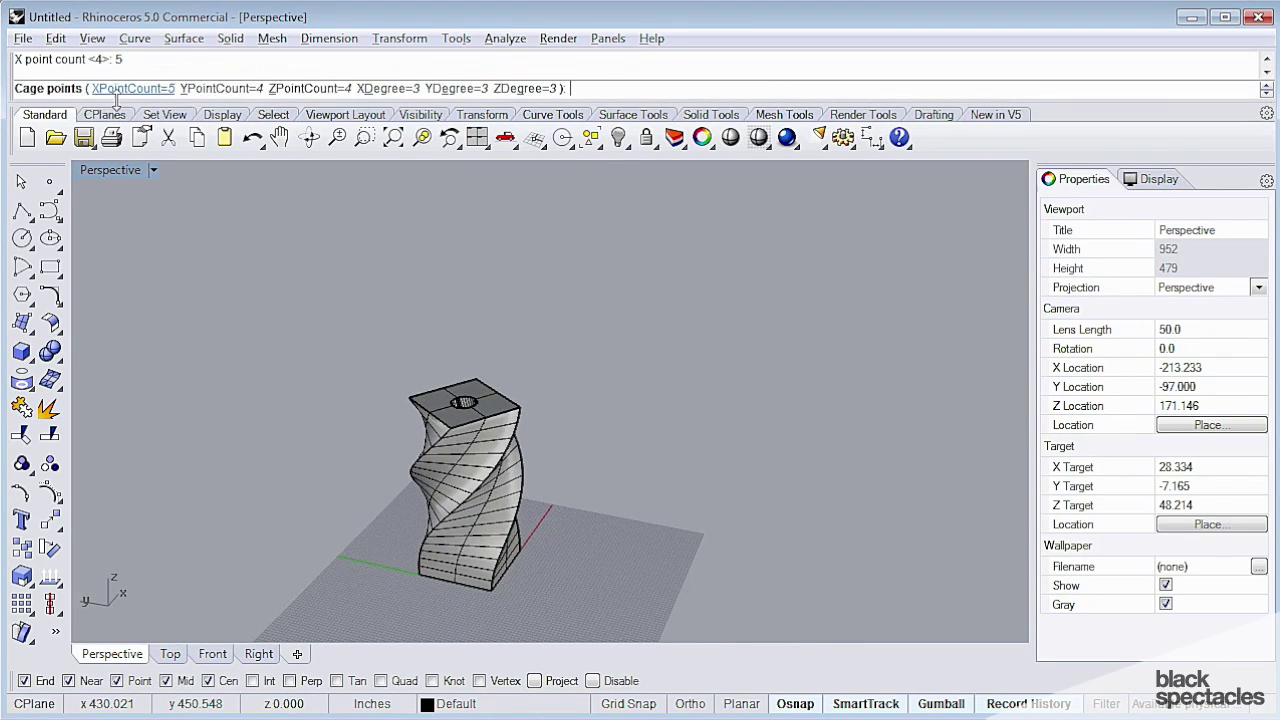
{"action": "left_click", "coordinate": [215, 90]}
{"action": "type", "text": "5"}
{"action": "key", "text": "Return"}
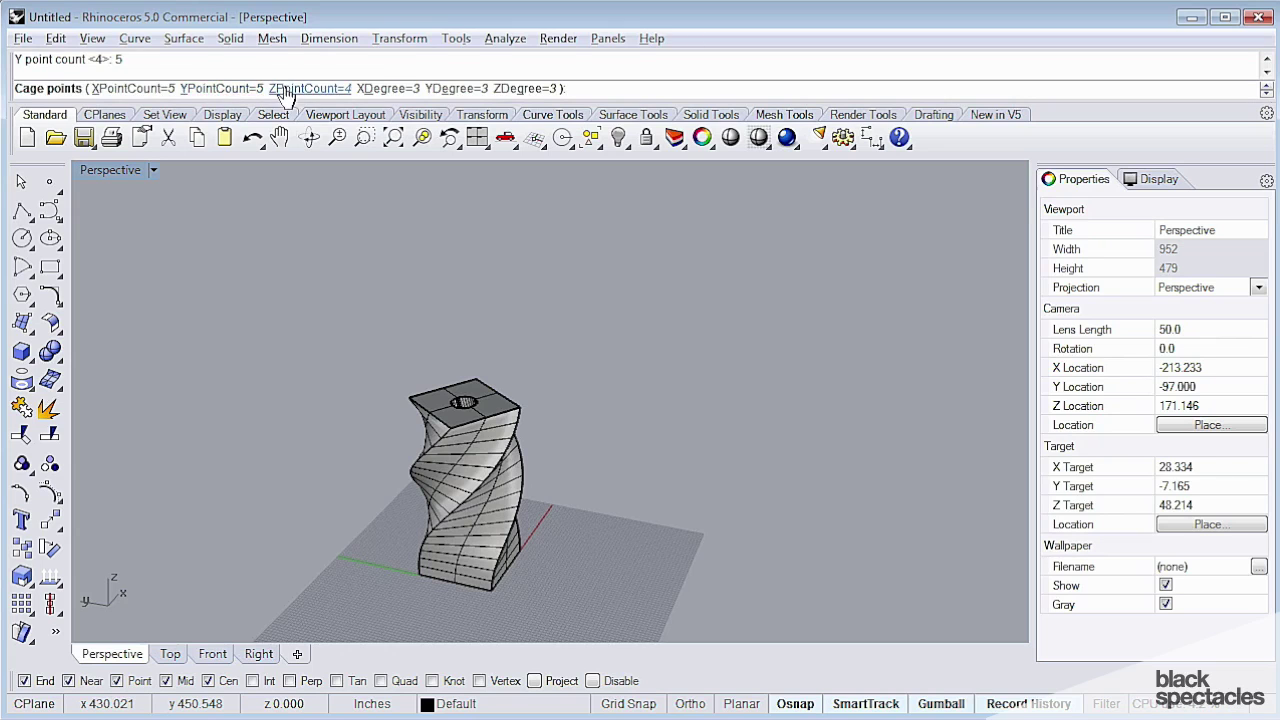
{"action": "left_click", "coordinate": [290, 89]}
{"action": "type", "text": "5"}
{"action": "key", "text": "Return"}
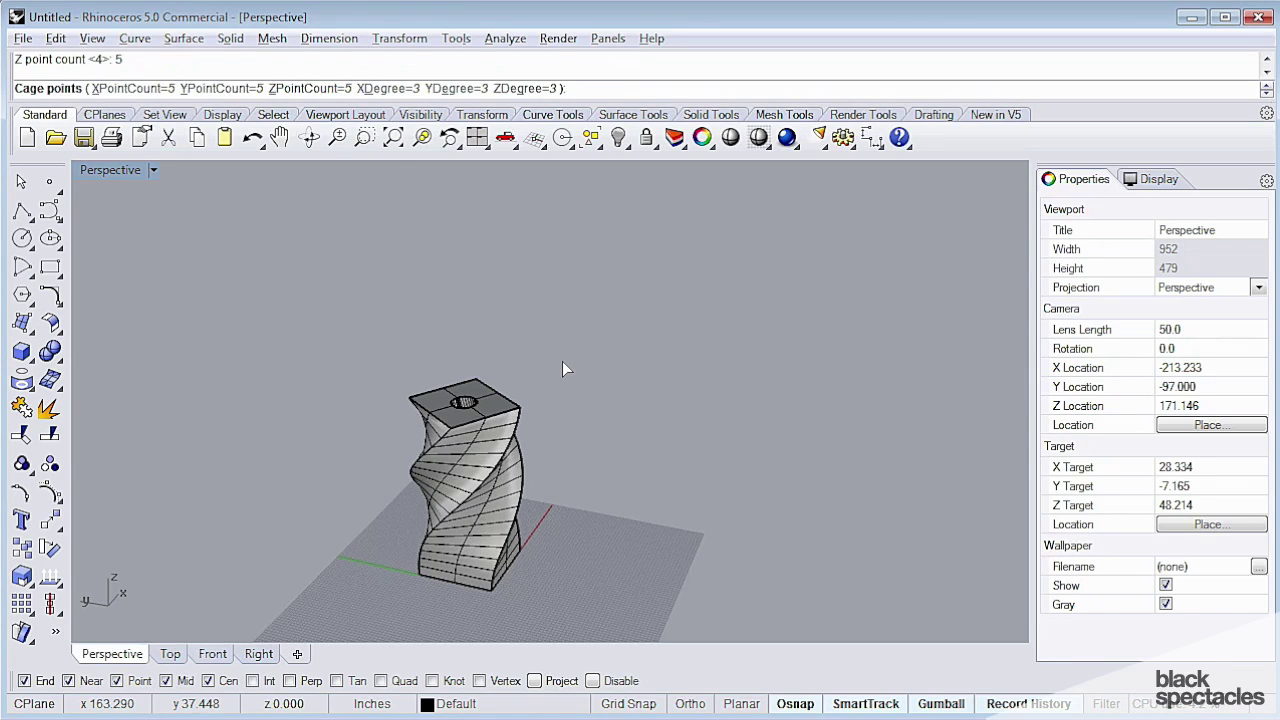
{"action": "key", "text": "Return"}
{"action": "key", "text": "Return"}
Select the top layer of cage points and move it vertically upward to make the tower taller
{"action": "right_click_drag", "start_coordinate": [562, 366], "coordinate": [470, 332]}
{"action": "scroll", "coordinate": [430, 325], "scroll_direction": "up", "scroll_amount": 4}
{"action": "scroll", "coordinate": [358, 365], "scroll_direction": "down", "scroll_amount": 1}
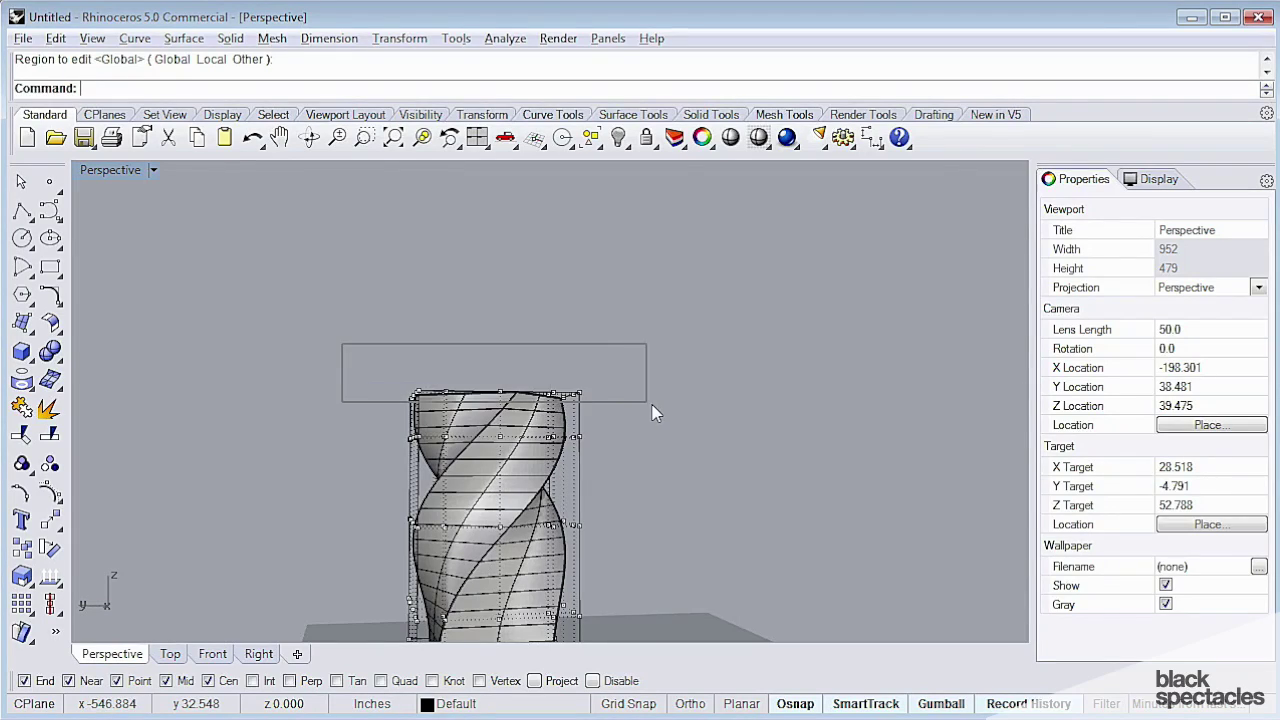
{"action": "left_click_drag", "start_coordinate": [660, 420], "coordinate": [655, 428]}
{"action": "left_click_drag", "start_coordinate": [487, 365], "coordinate": [482, 228]}
Scale the top layer of cage points inward to taper the tower's top, and deselect it
{"action": "right_click_drag", "start_coordinate": [625, 306], "coordinate": [503, 407]}
{"action": "left_click_drag", "start_coordinate": [507, 407], "coordinate": [495, 368], "text": "shift"}
{"action": "left_click", "coordinate": [667, 375]}
{"action": "right_click_drag", "start_coordinate": [668, 378], "coordinate": [643, 321]}
{"action": "scroll", "coordinate": [418, 432], "scroll_direction": "up", "scroll_amount": 2}
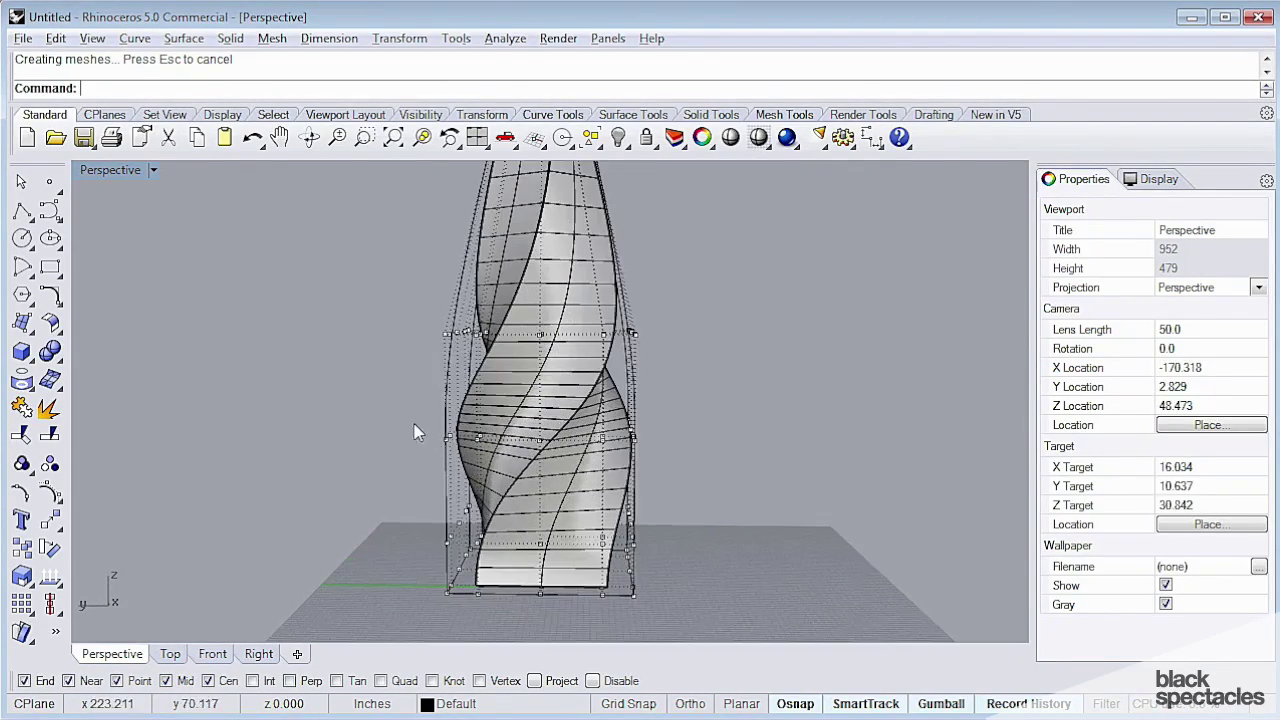
Select the middle layer of 25 cage points and scale it inward to narrow the tower's waist
{"action": "right_click_drag", "start_coordinate": [410, 407], "coordinate": [418, 405]}
{"action": "left_click_drag", "start_coordinate": [757, 457], "coordinate": [757, 458]}
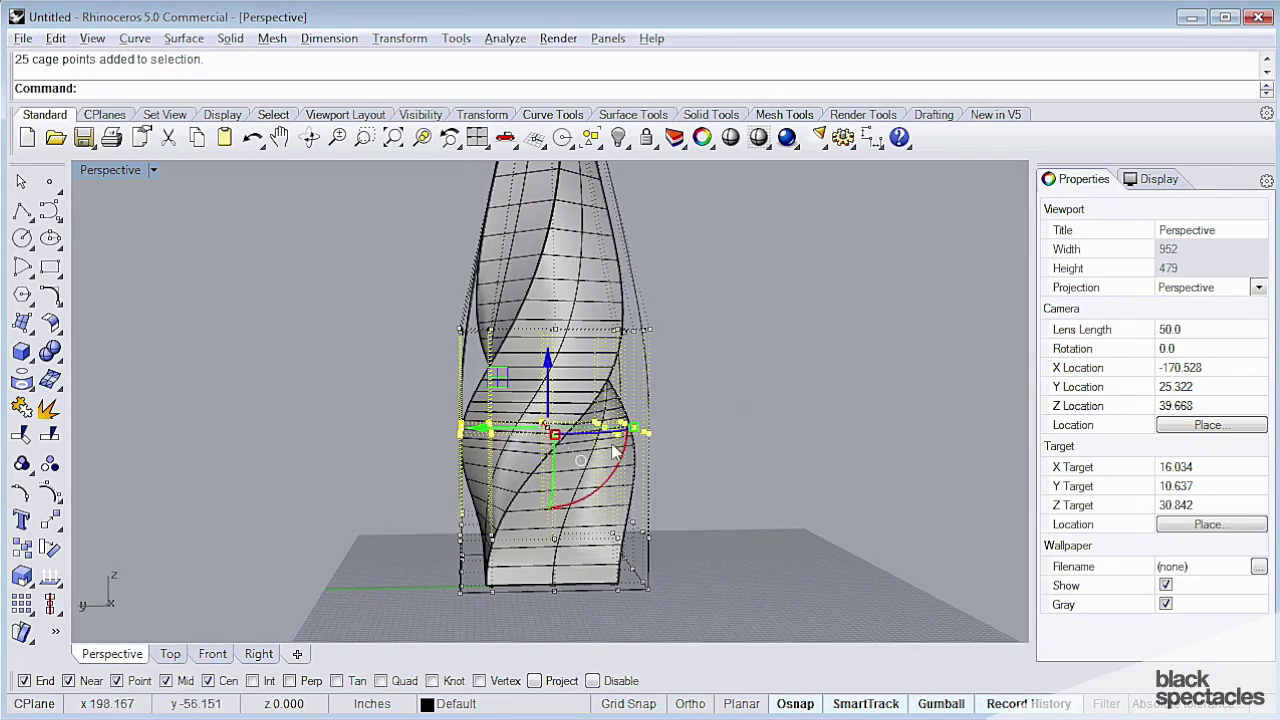
{"action": "right_click_drag", "start_coordinate": [520, 450], "coordinate": [450, 535]}
{"action": "left_click_drag", "start_coordinate": [472, 494], "coordinate": [530, 463]}
{"action": "right_click_drag", "start_coordinate": [457, 477], "coordinate": [340, 322]}
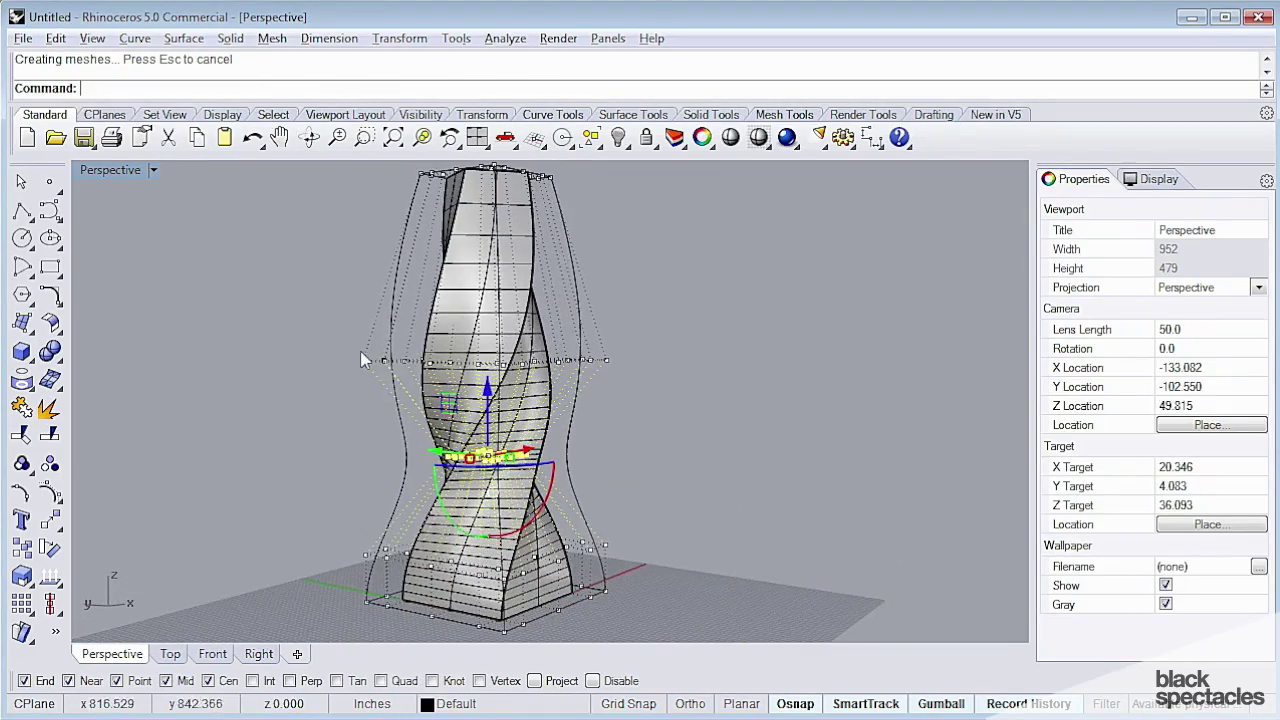
Scale the second-highest layer of cage points outward to widen the tower's upper part, and deselect it
{"action": "left_click_drag", "start_coordinate": [340, 322], "coordinate": [700, 398]}
{"action": "right_click_drag", "start_coordinate": [702, 399], "coordinate": [585, 477]}
{"action": "left_click_drag", "start_coordinate": [406, 379], "coordinate": [377, 387]}
{"action": "left_click", "coordinate": [308, 364]}
Select the bottom layer of 25 cage points and move it vertically down below the ground plane
{"action": "right_click_drag", "start_coordinate": [260, 387], "coordinate": [738, 512]}
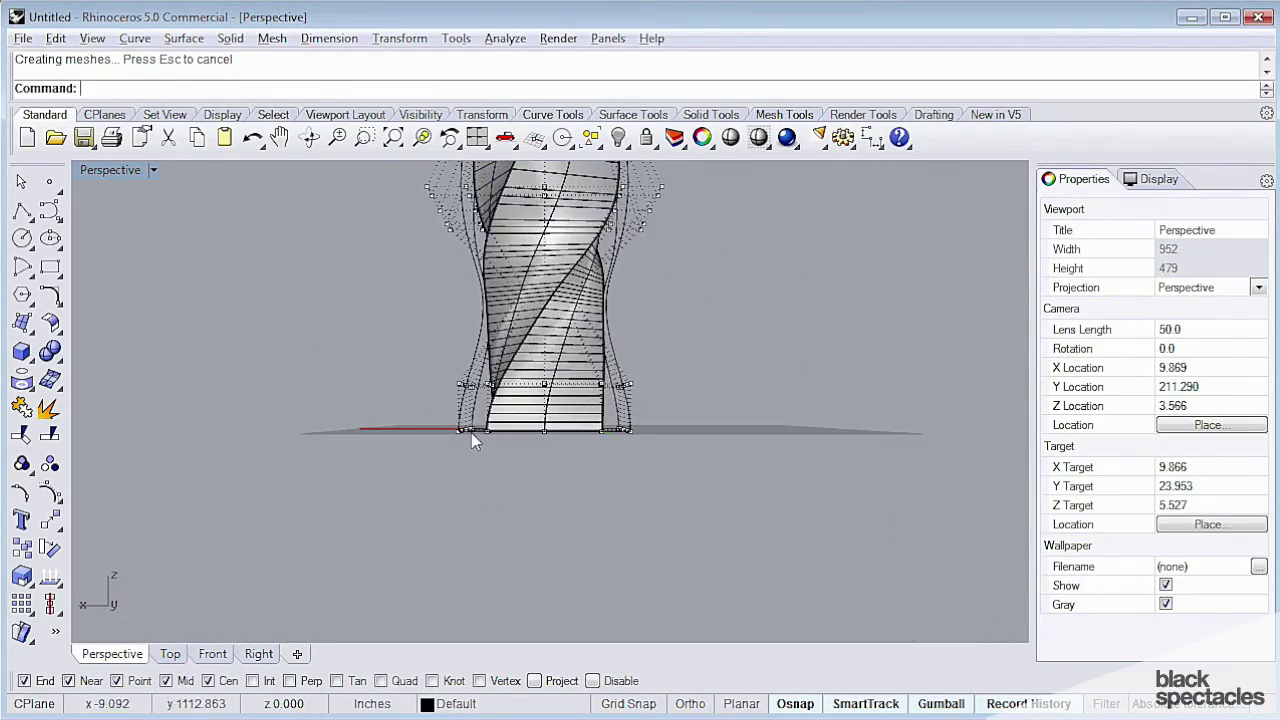
{"action": "left_click_drag", "start_coordinate": [743, 478], "coordinate": [743, 478]}
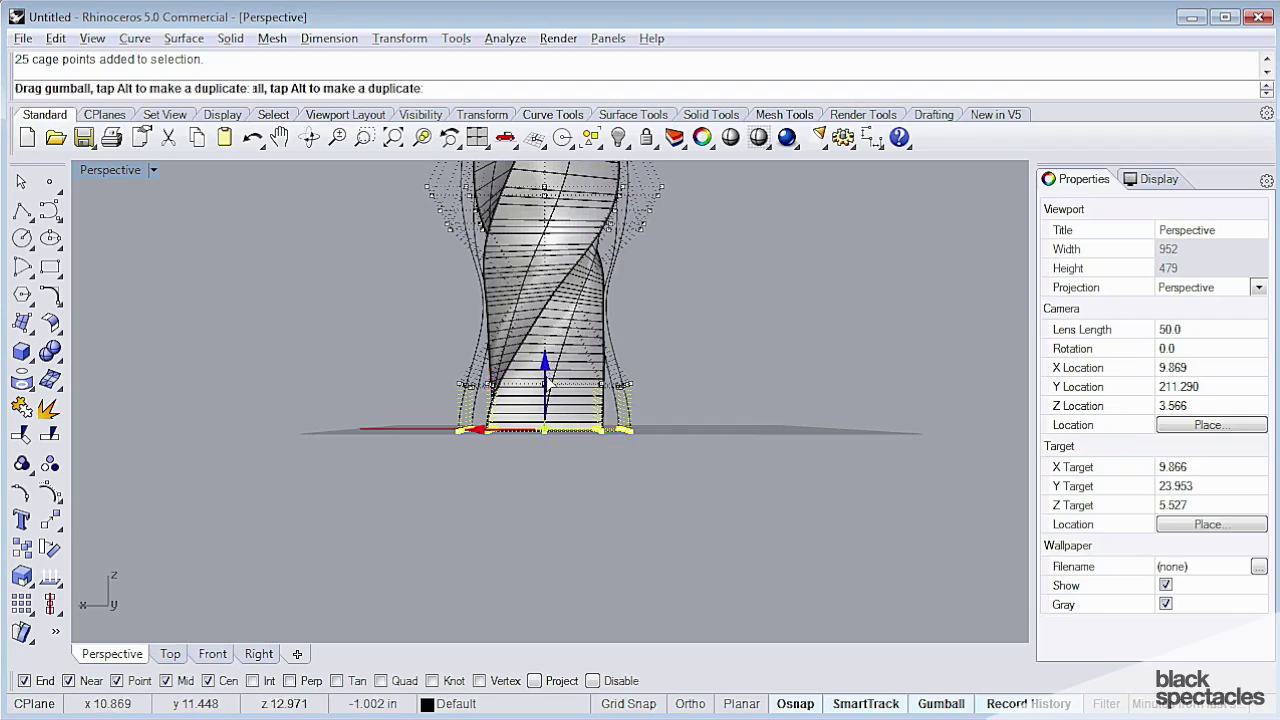
{"action": "left_click_drag", "start_coordinate": [548, 383], "coordinate": [551, 448]}
{"action": "left_click", "coordinate": [713, 436]}
{"action": "right_click_drag", "start_coordinate": [711, 438], "coordinate": [525, 489]}
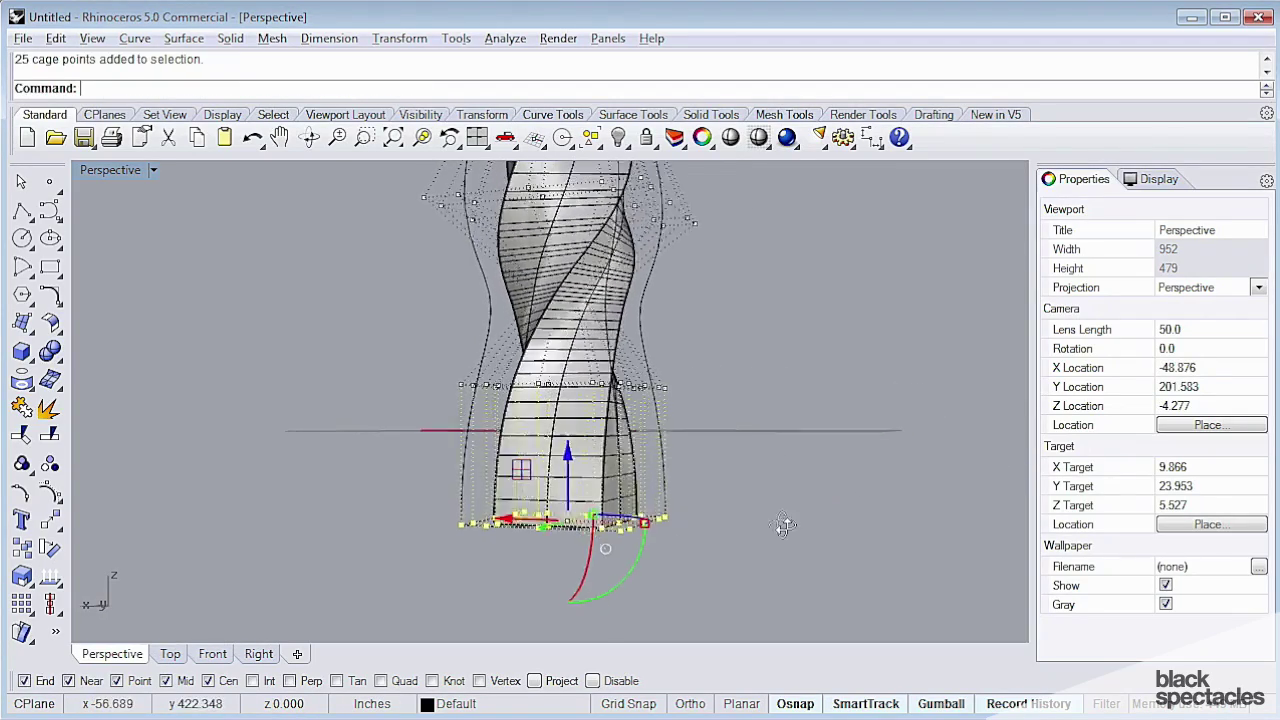
Try scaling the bottom layer of cage points outward, undo the last drags, and deselect the points
{"action": "right_click_drag", "start_coordinate": [786, 523], "coordinate": [658, 500]}
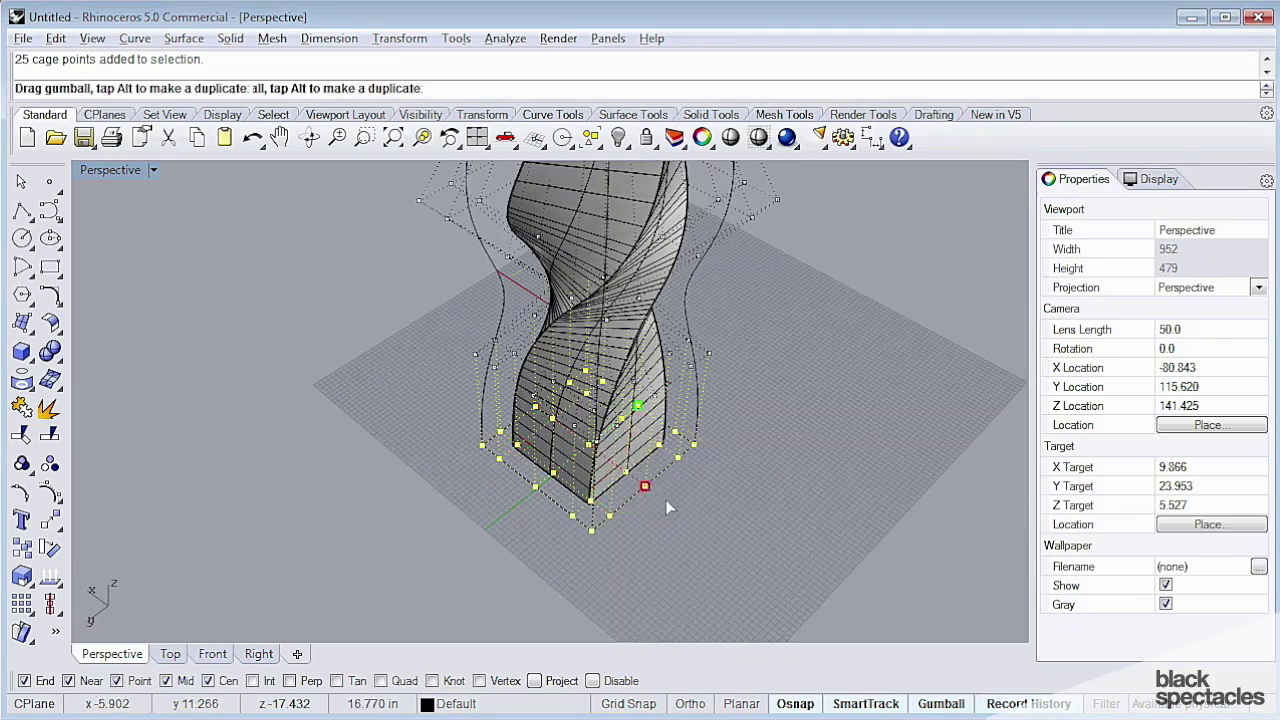
{"action": "left_click_drag", "start_coordinate": [645, 486], "coordinate": [690, 512], "text": "shift"}
{"action": "key", "text": "ctrl+z"}
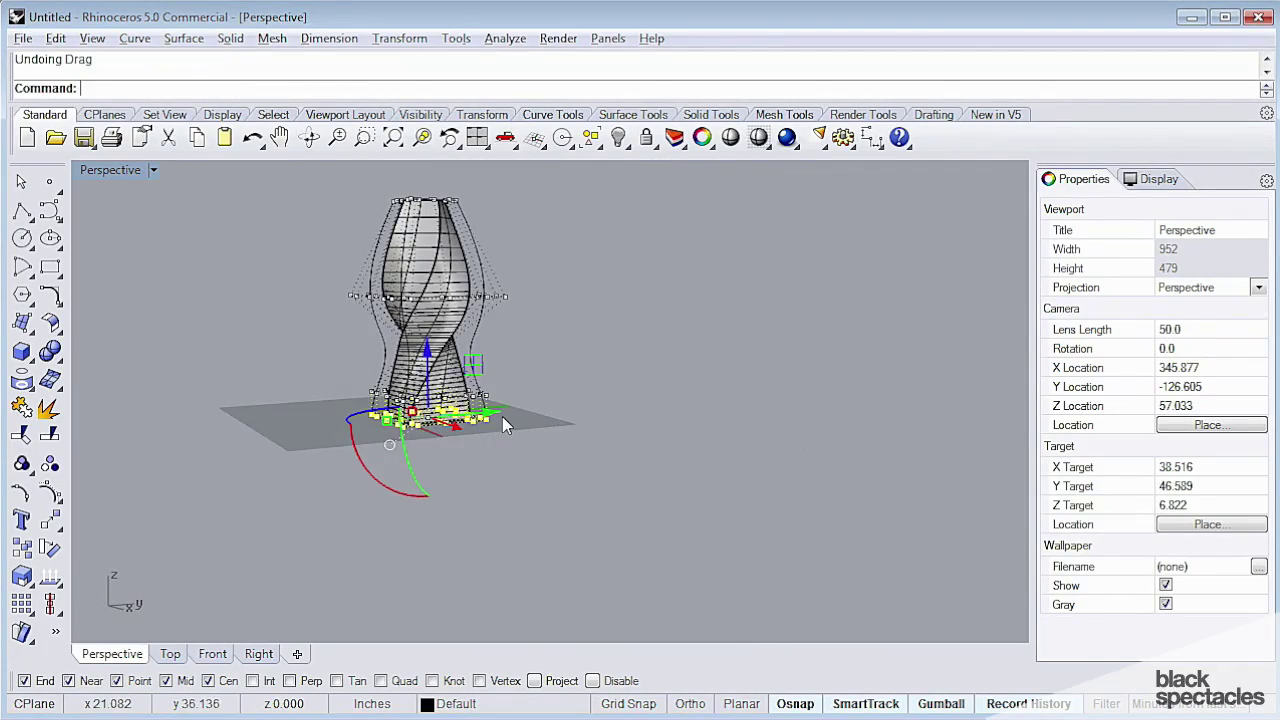
{"action": "key", "text": "ctrl+z"}
{"action": "key", "text": "Escape"}
Duplicate the twisted tower solid, placing the copy beside the caged original along the Y axis, and deselect it
{"action": "right_click_drag", "start_coordinate": [320, 340], "coordinate": [255, 330]}
{"action": "scroll", "coordinate": [684, 342], "scroll_direction": "up", "scroll_amount": 6}
{"action": "scroll", "coordinate": [500, 375], "scroll_direction": "down", "scroll_amount": 4}
{"action": "scroll", "coordinate": [471, 297], "scroll_direction": "up", "scroll_amount": 6}
{"action": "right_click_drag", "start_coordinate": [471, 297], "coordinate": [546, 471]}
{"action": "scroll", "coordinate": [676, 364], "scroll_direction": "down", "scroll_amount": 2}
{"action": "left_click", "coordinate": [640, 342]}
{"action": "scroll", "coordinate": [640, 410], "scroll_direction": "down", "scroll_amount": 5}
{"action": "left_click_drag", "start_coordinate": [561, 465], "coordinate": [769, 450]}
{"action": "left_click", "coordinate": [887, 438]}
{"action": "right_click_drag", "start_coordinate": [887, 438], "coordinate": [711, 419]}
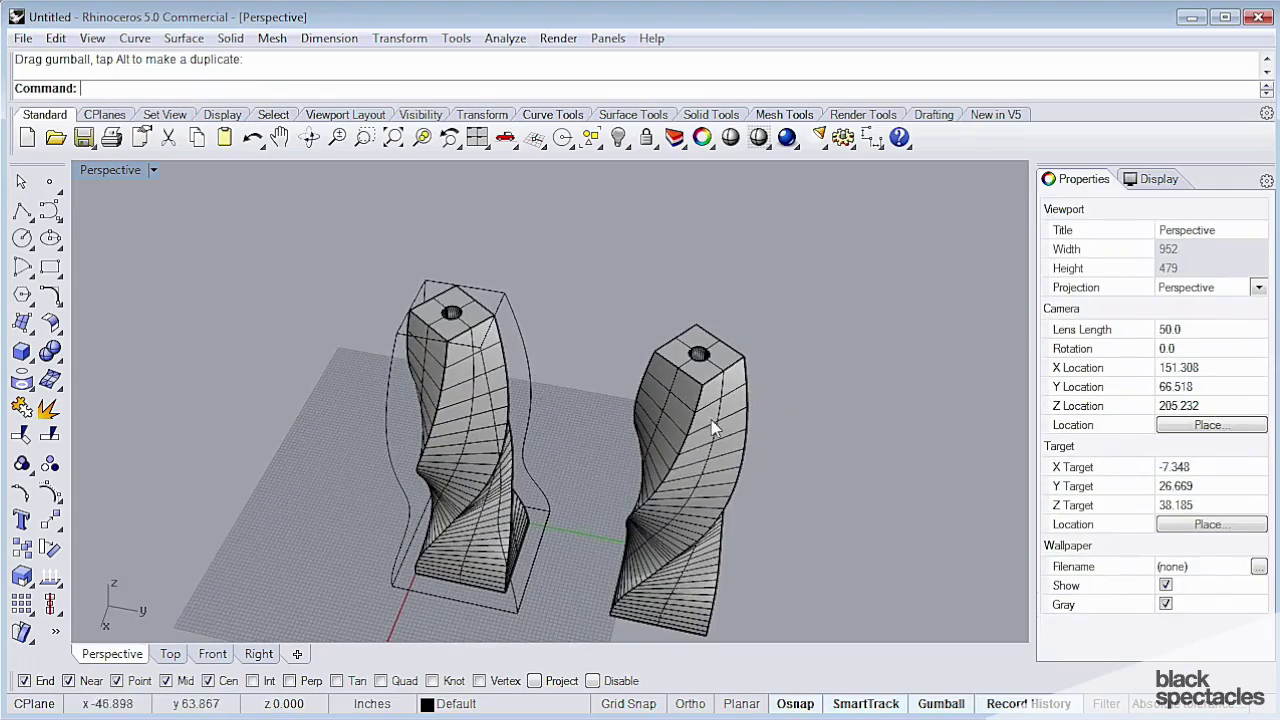
{"action": "right_click_drag", "start_coordinate": [617, 420], "coordinate": [586, 360]}
{"action": "left_click", "coordinate": [590, 355]}
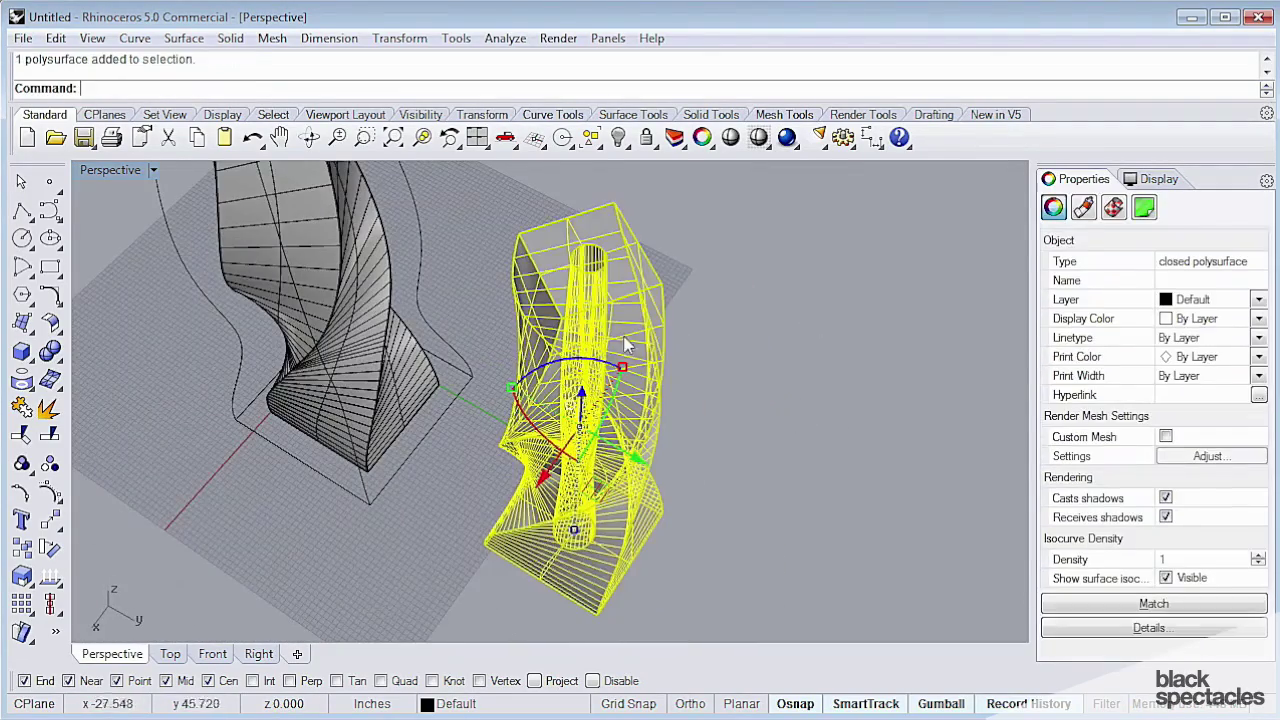
{"action": "key", "text": "Escape"}
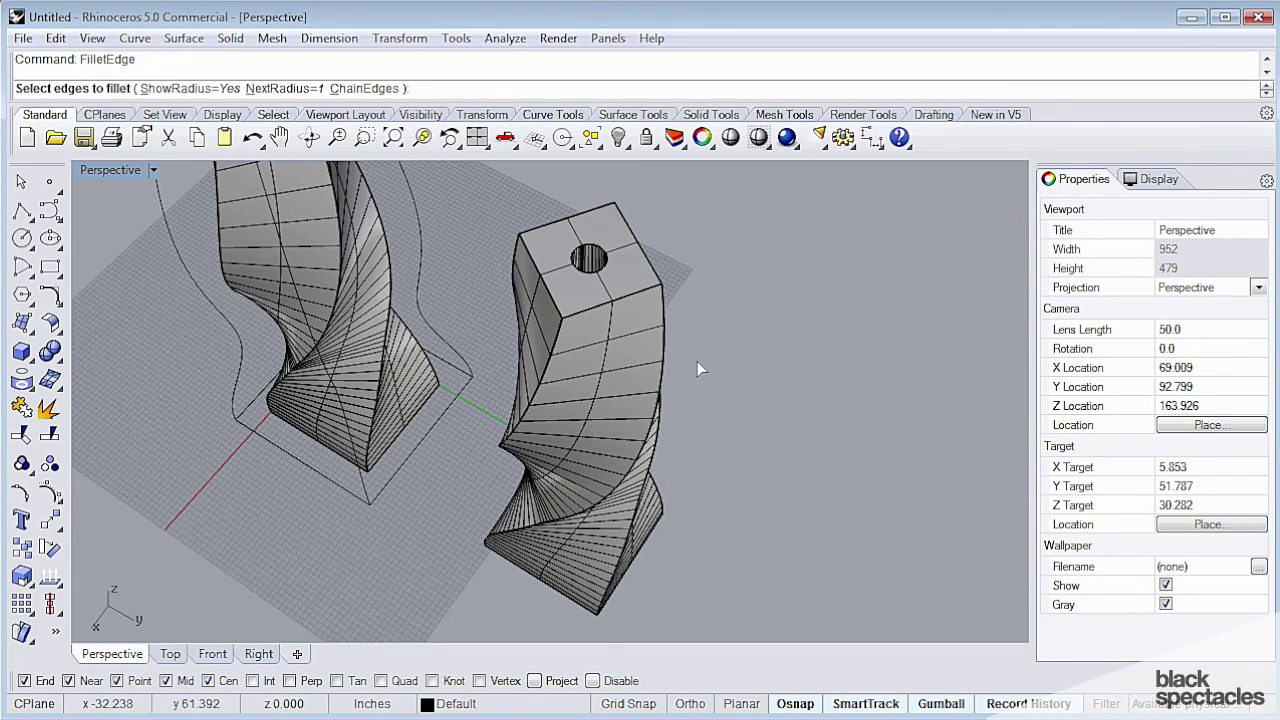
{"action": "scroll", "coordinate": [697, 369], "scroll_direction": "up", "scroll_amount": 2}
{"action": "left_click", "coordinate": [513, 357]}
{"action": "right_click_drag", "start_coordinate": [476, 410], "coordinate": [592, 323]}
{"action": "type", "text": "n"}
{"action": "key", "text": "Return"}
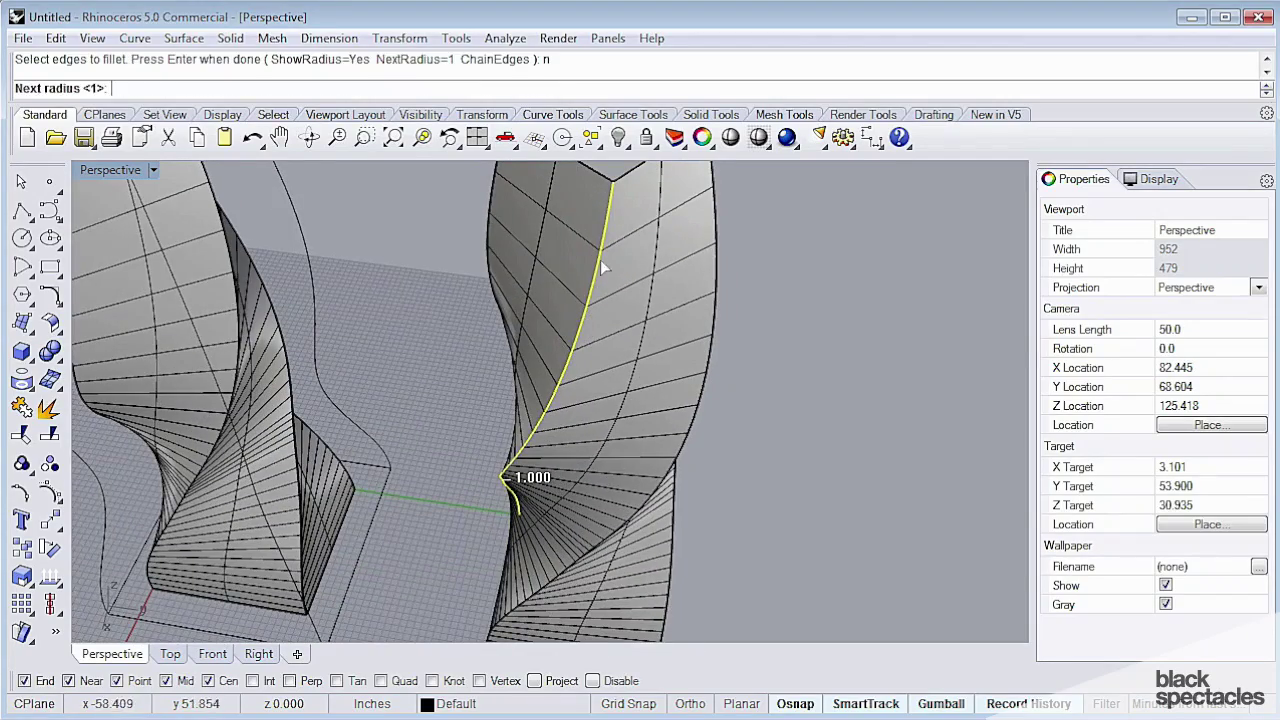
{"action": "key", "text": "Escape"}
{"action": "right_click_drag", "start_coordinate": [582, 408], "coordinate": [611, 389]}
{"action": "scroll", "coordinate": [611, 389], "scroll_direction": "down", "scroll_amount": 6}
{"action": "right_click_drag", "start_coordinate": [780, 370], "coordinate": [641, 466]}
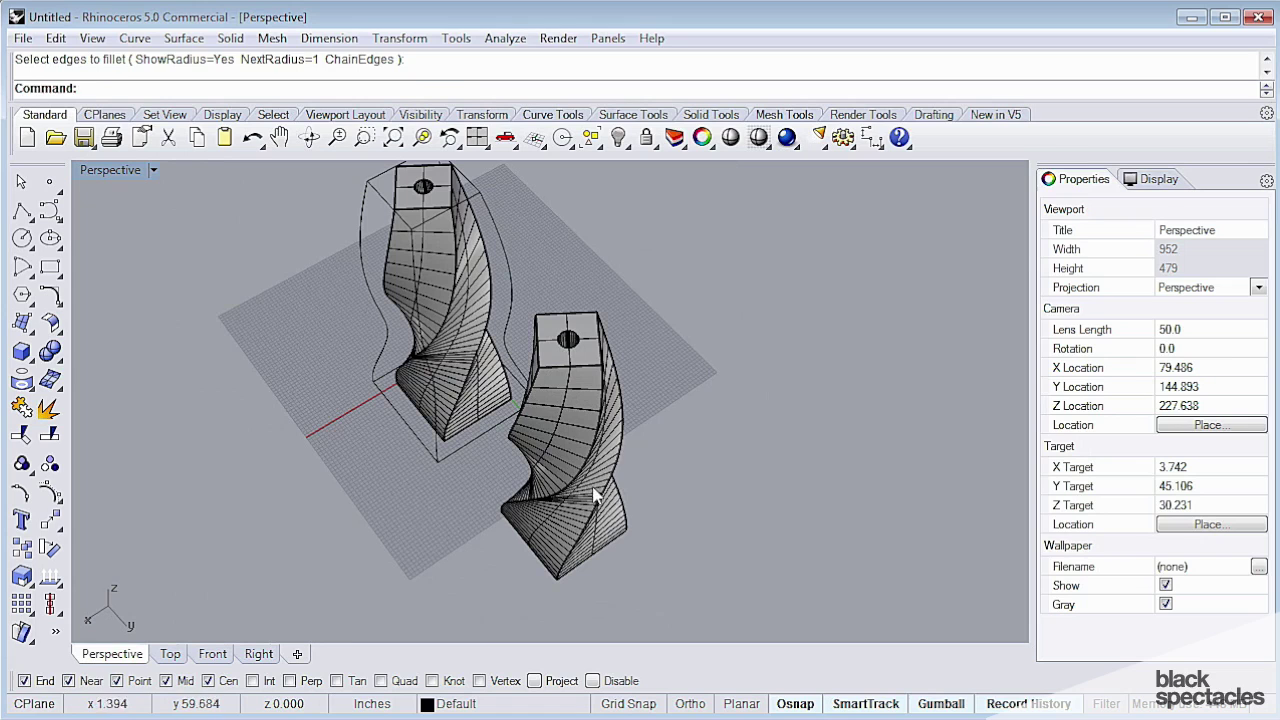
{"action": "right_click_drag", "start_coordinate": [609, 436], "coordinate": [625, 391]}
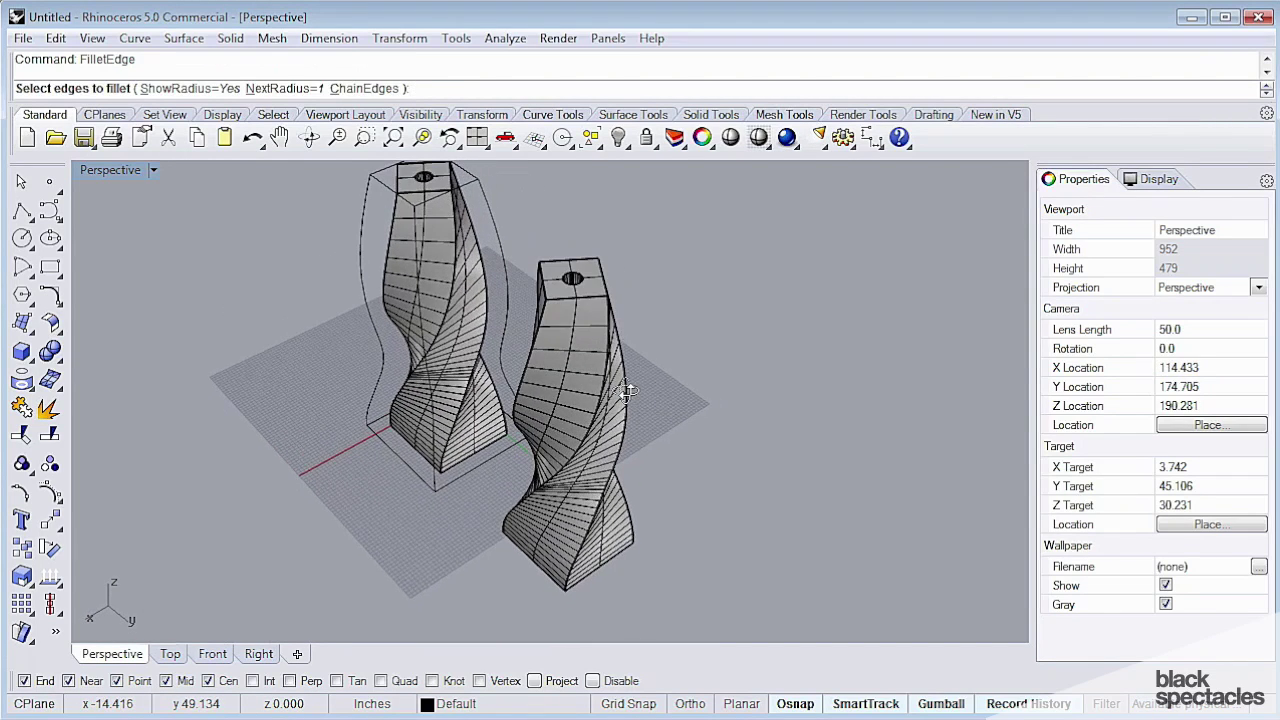
{"action": "right_click_drag", "start_coordinate": [565, 498], "coordinate": [618, 454]}
{"action": "key", "text": "Escape"}
{"action": "type", "text": "Varia"}
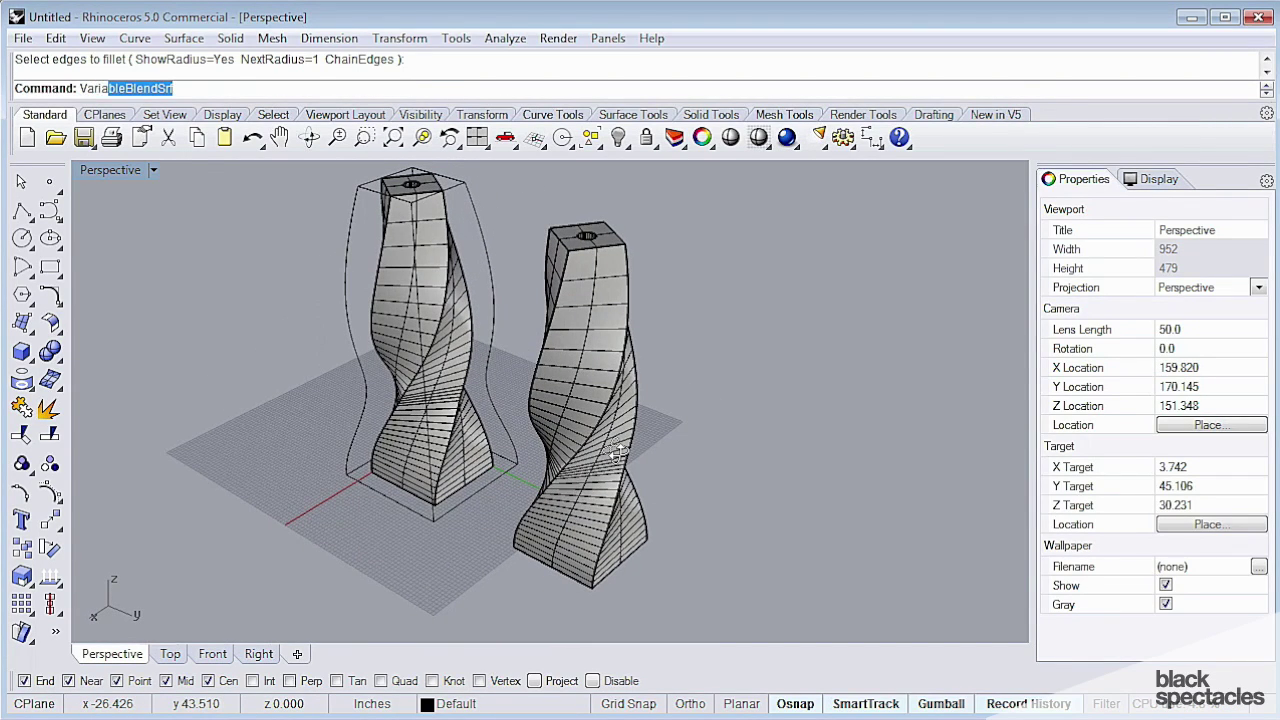
{"action": "type", "text": "ble"}
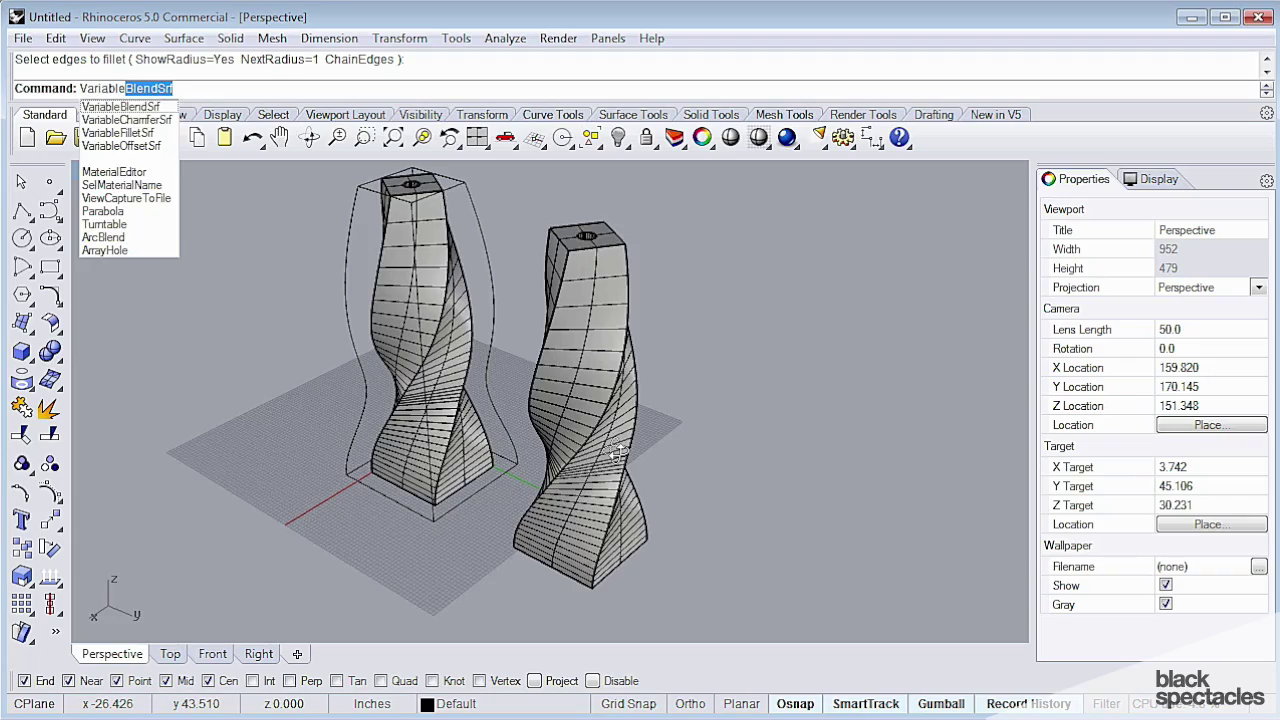
{"action": "key", "text": "Escape"}
Fillet one twisted vertical edge of the copied tower with FilletEdge at a constant radius of 1
{"action": "type", "text": "F"}
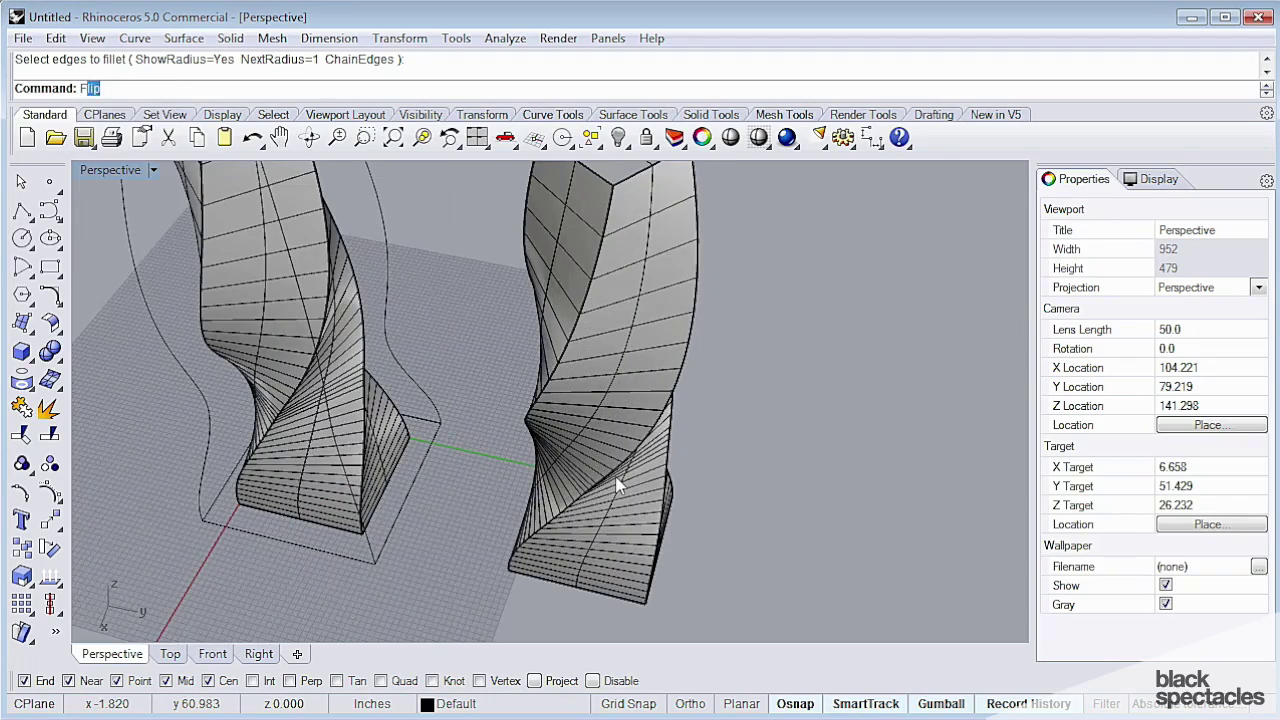
{"action": "type", "text": "illetEdge"}
{"action": "key", "text": "Return"}
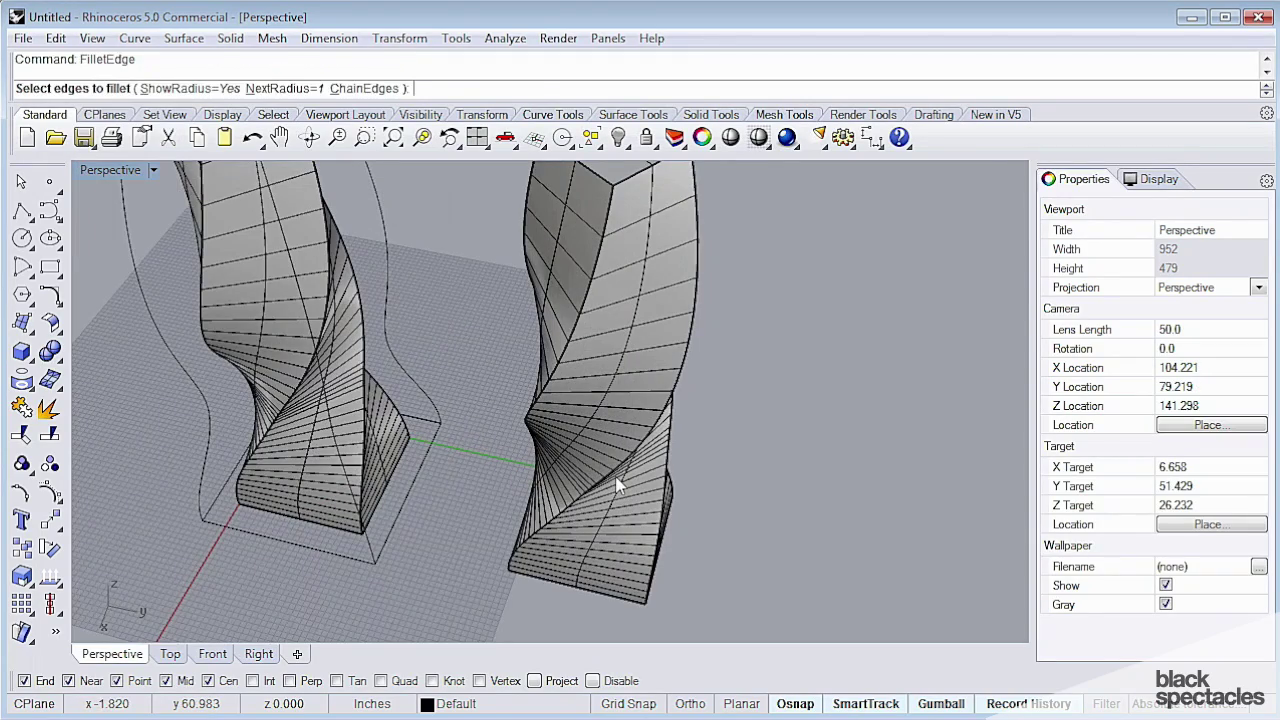
{"action": "left_click", "coordinate": [534, 445]}
{"action": "right_click_drag", "start_coordinate": [538, 457], "coordinate": [557, 424]}
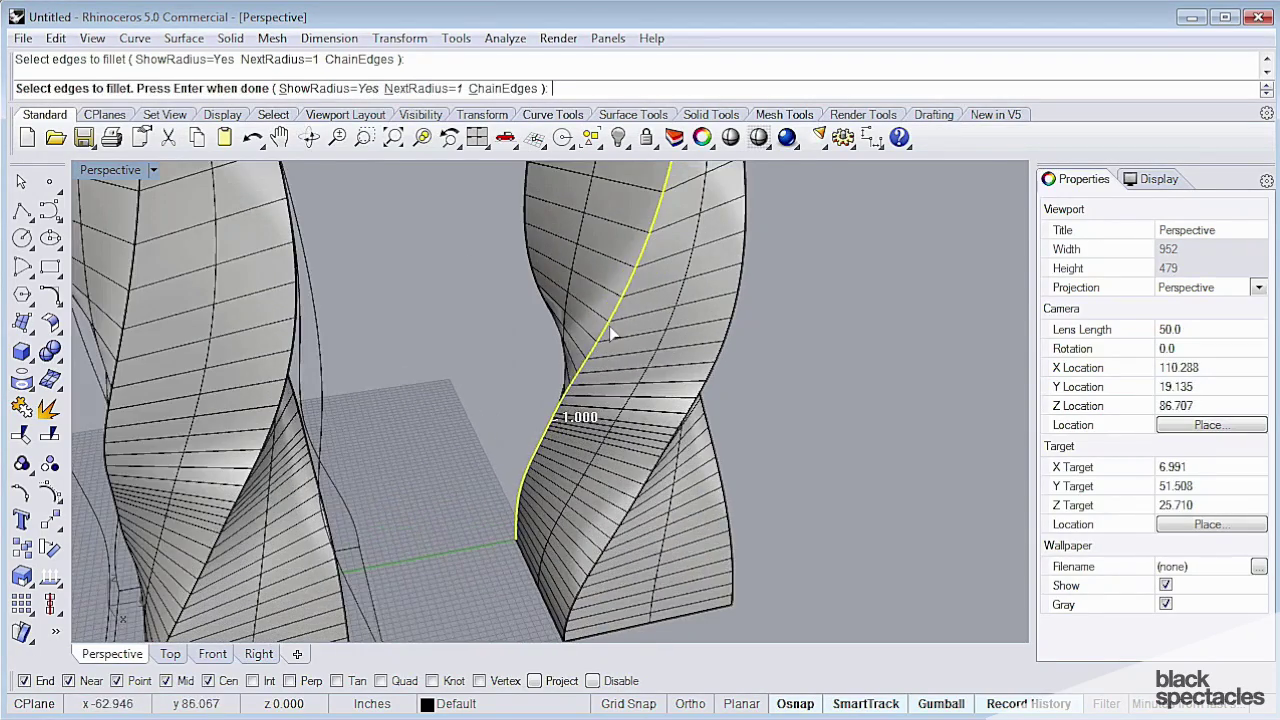
{"action": "right_click_drag", "start_coordinate": [610, 332], "coordinate": [540, 300]}
{"action": "scroll", "coordinate": [578, 240], "scroll_direction": "up", "scroll_amount": 2}
{"action": "left_click", "coordinate": [423, 89]}
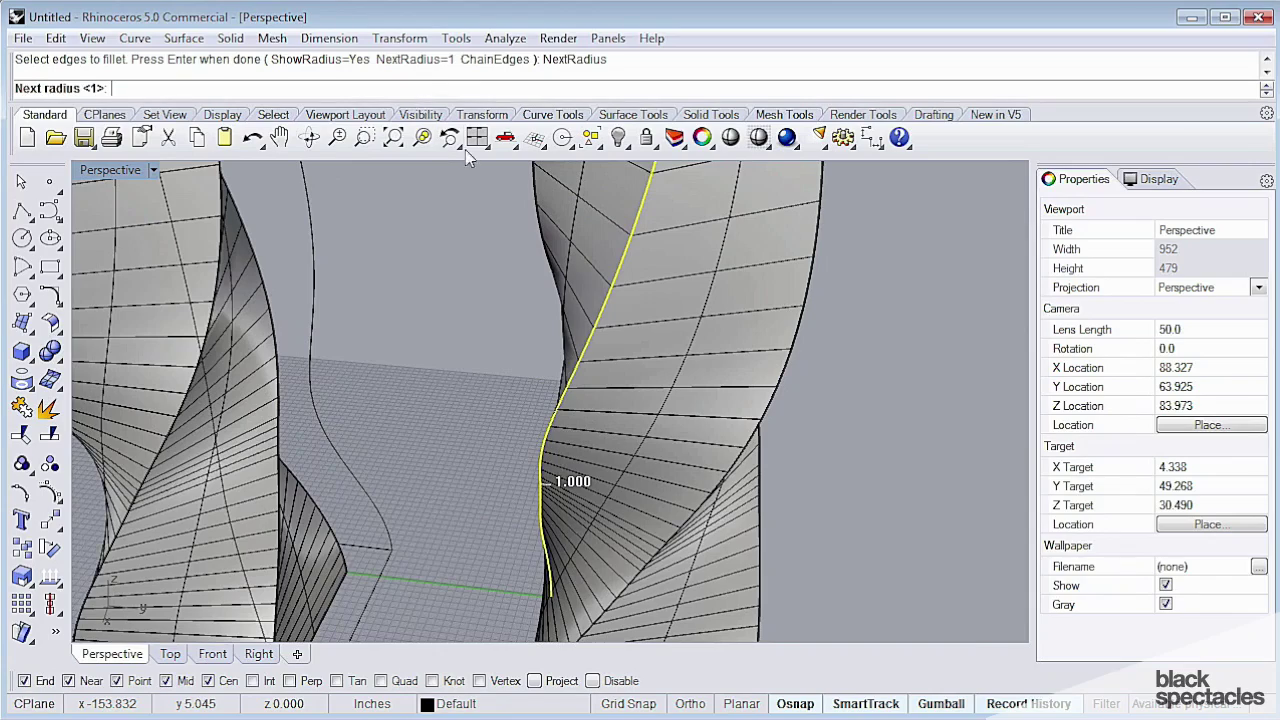
{"action": "right_click", "coordinate": [416, 246]}
{"action": "mouse_move", "coordinate": [662, 292]}
{"action": "right_mouse_down"}
{"action": "mouse_move", "coordinate": [668, 340]}
{"action": "mouse_move", "coordinate": [675, 304]}
{"action": "right_mouse_up"}
{"action": "scroll", "coordinate": [665, 321], "scroll_direction": "down", "scroll_amount": 2}
{"action": "scroll", "coordinate": [675, 302], "scroll_direction": "down", "scroll_amount": 4}
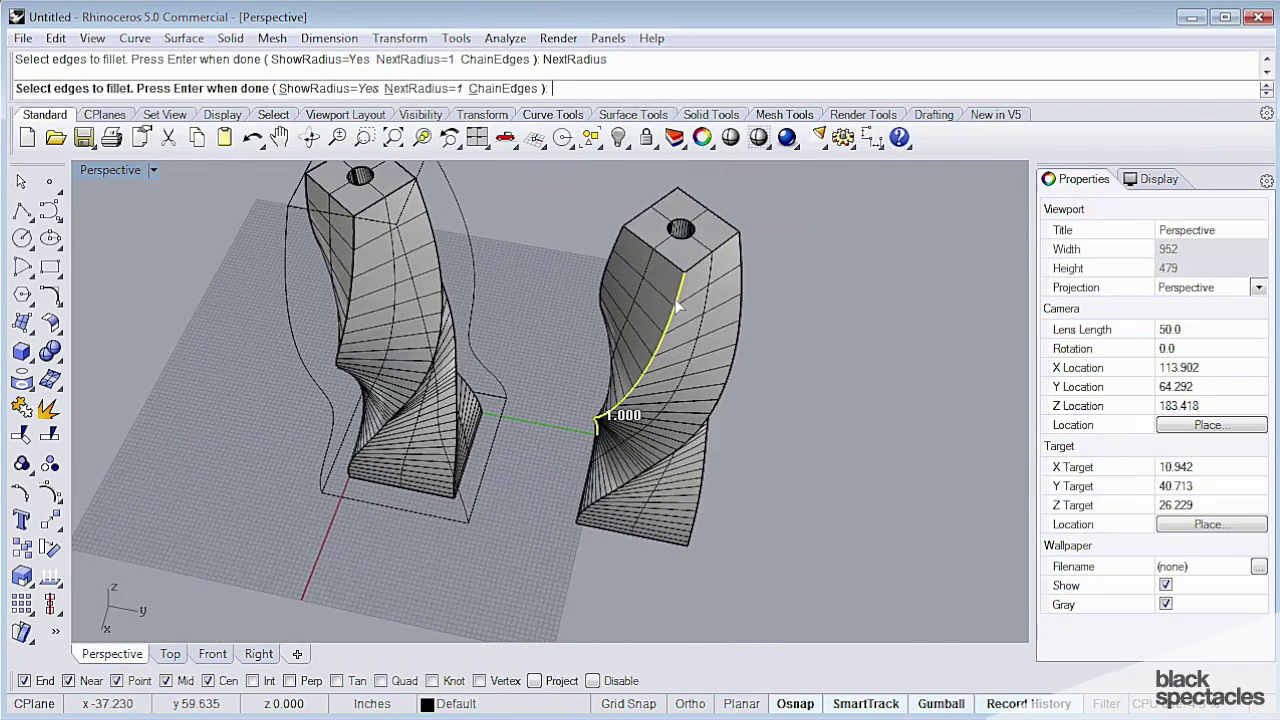
{"action": "key", "text": "Return"}
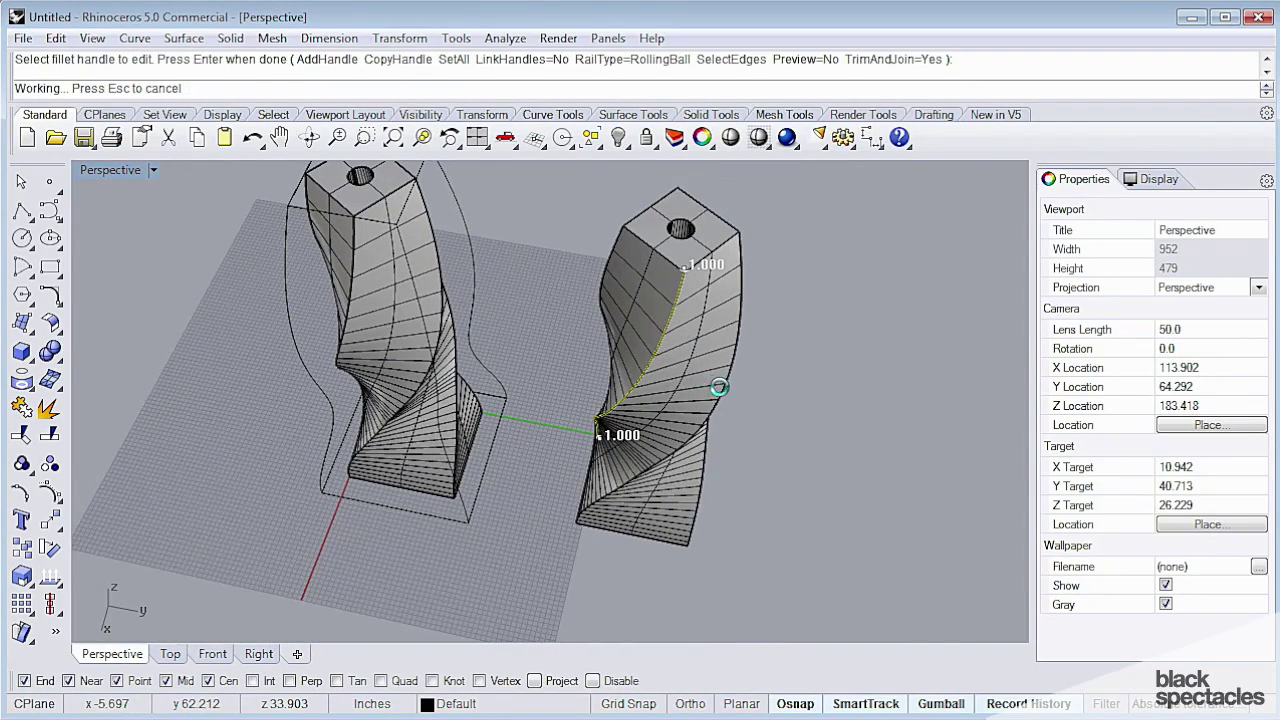
{"action": "key", "text": "Return"}
Start an edge fillet on the copy's neighbouring twisted edge and add two intermediate fillet handles with radius 1
{"action": "left_click", "coordinate": [641, 414]}
{"action": "right_click_drag", "start_coordinate": [645, 410], "coordinate": [560, 390]}
{"action": "scroll", "coordinate": [673, 425], "scroll_direction": "up", "scroll_amount": 3}
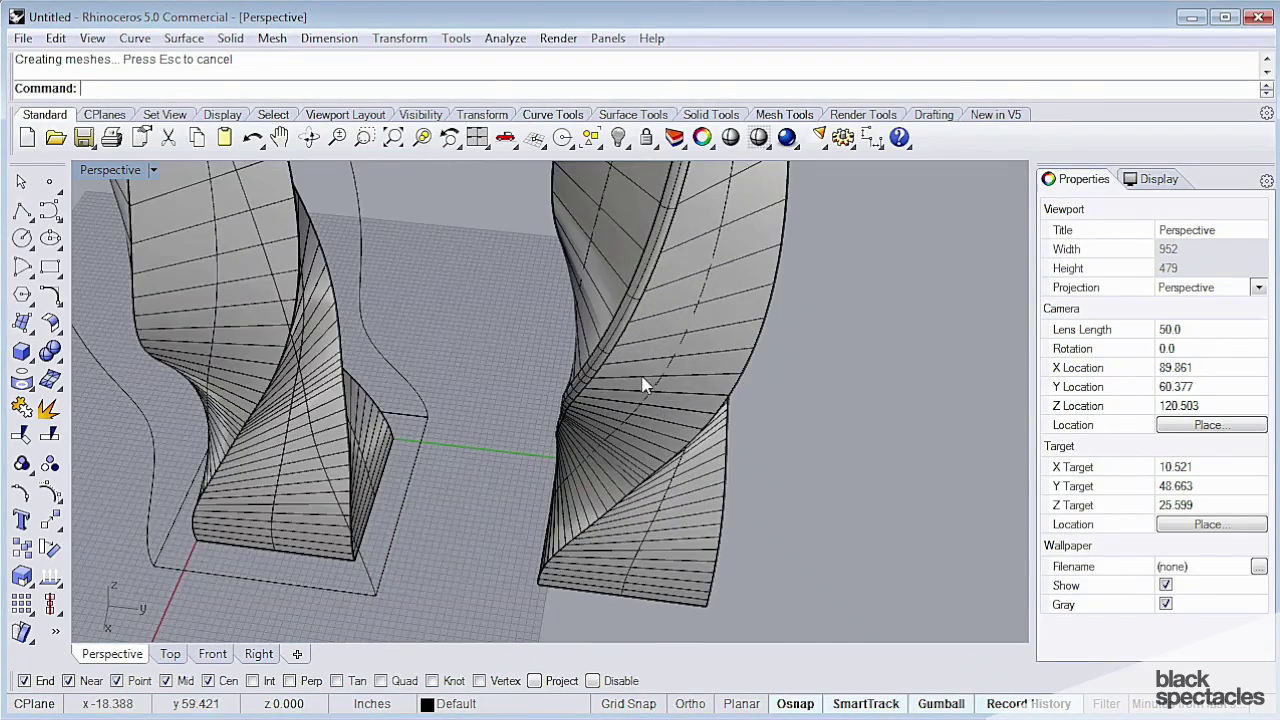
{"action": "right_click_drag", "start_coordinate": [709, 488], "coordinate": [643, 478]}
{"action": "left_click", "coordinate": [652, 468]}
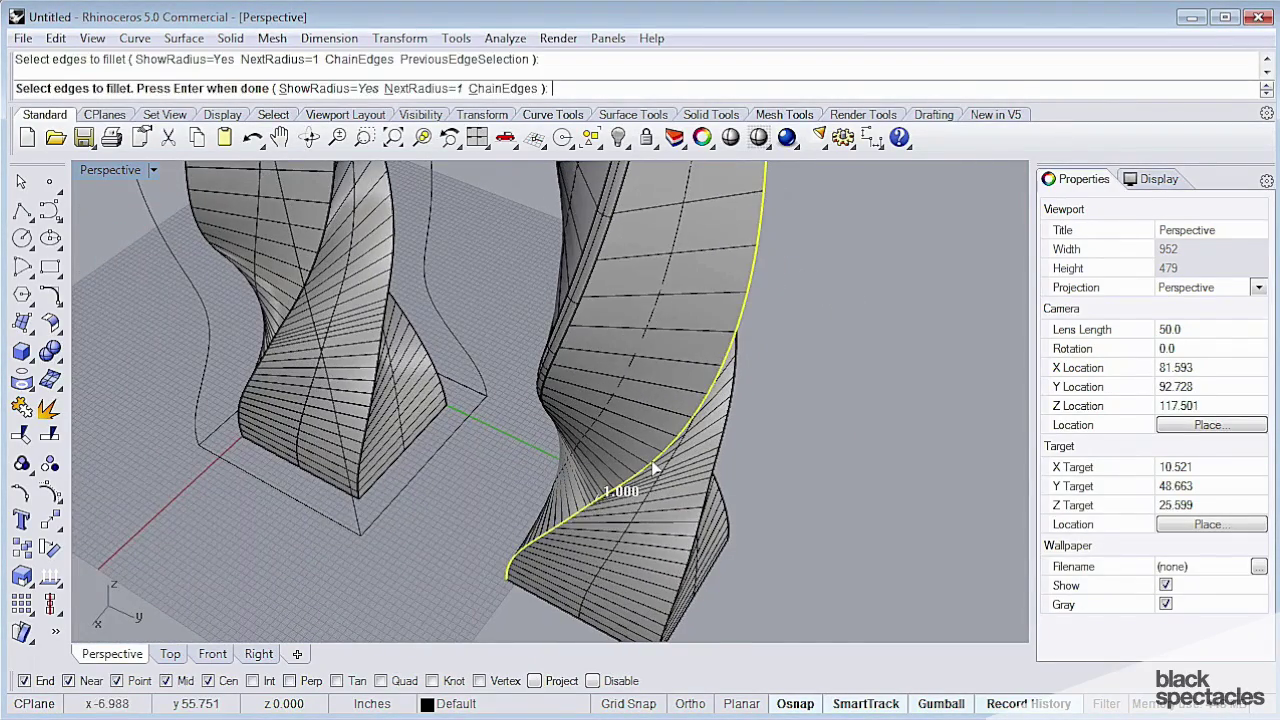
{"action": "key", "text": "Return"}
{"action": "left_click", "coordinate": [336, 92]}
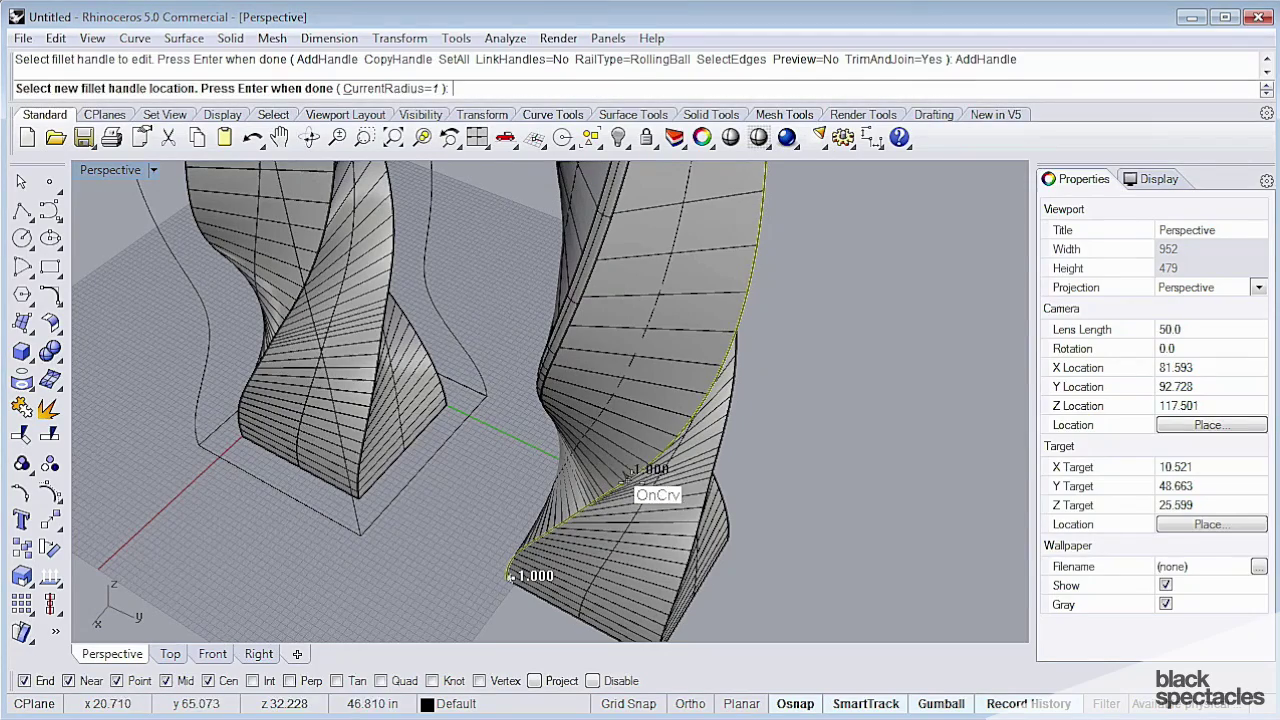
{"action": "left_click", "coordinate": [657, 452]}
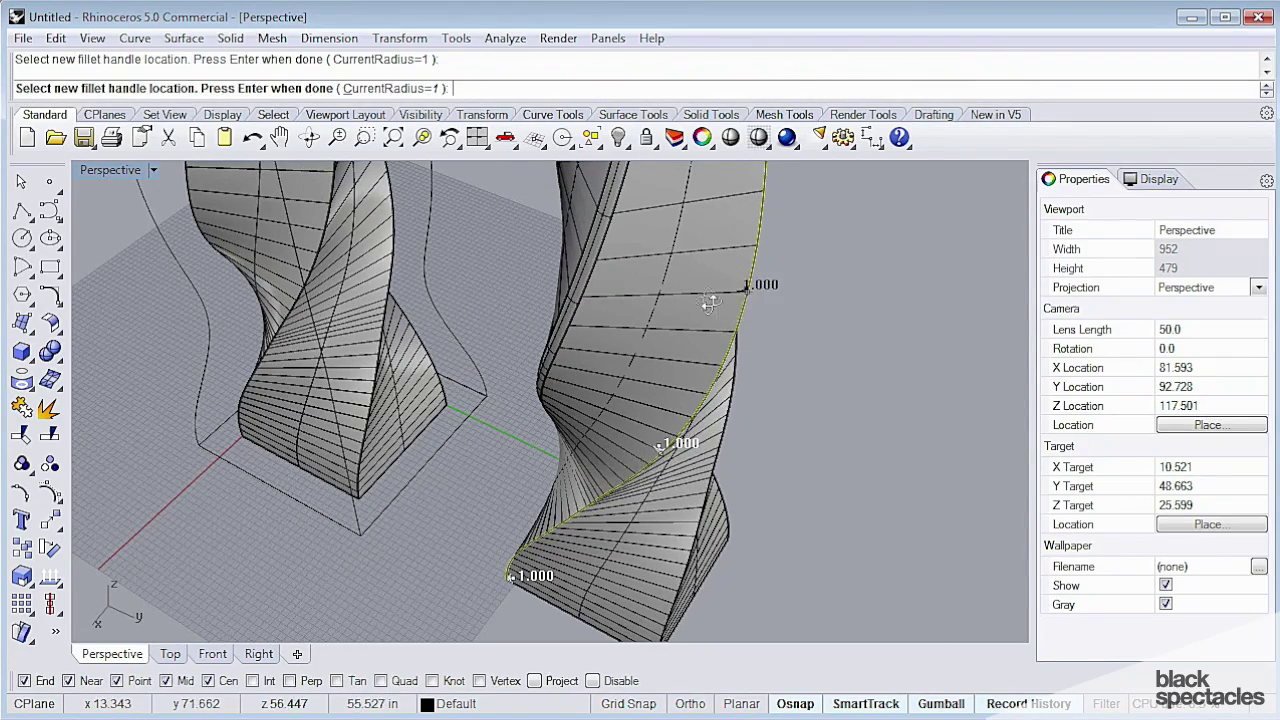
{"action": "right_click_drag", "start_coordinate": [657, 452], "coordinate": [688, 328]}
{"action": "right_click_drag", "start_coordinate": [636, 468], "coordinate": [738, 455]}
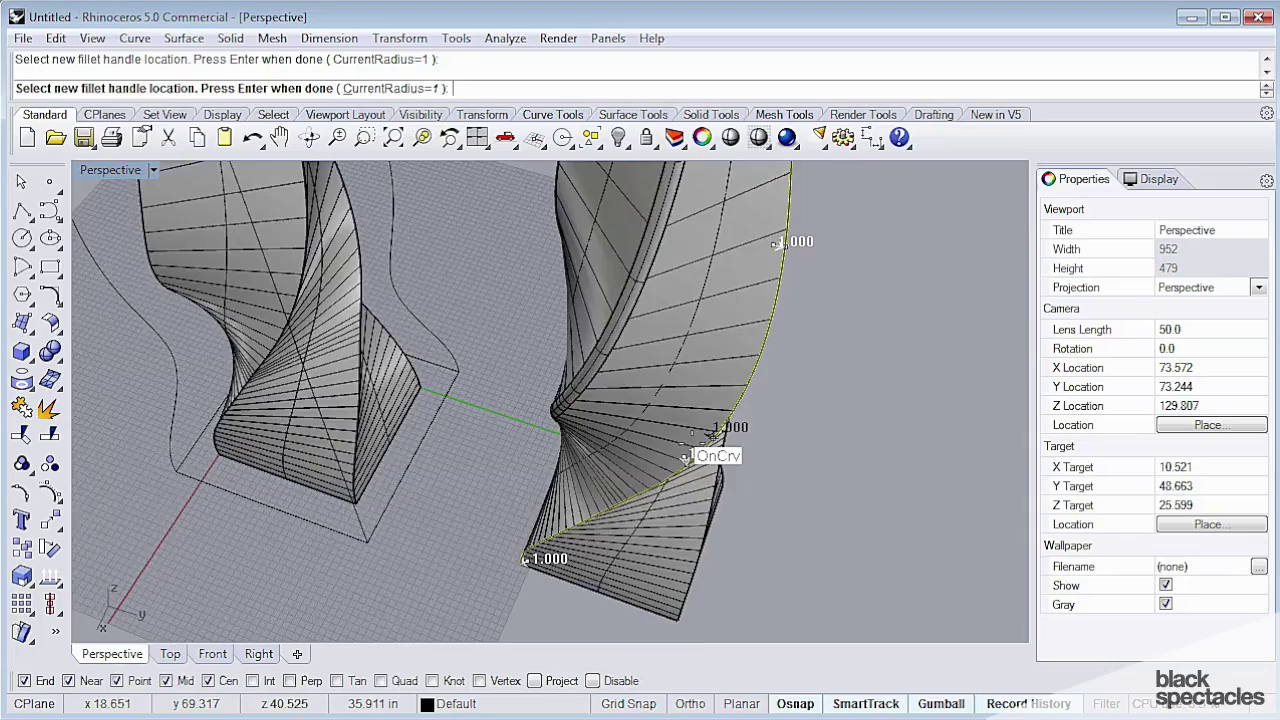
{"action": "scroll", "coordinate": [688, 443], "scroll_direction": "up", "scroll_amount": 6}
{"action": "key", "text": "Return"}
Set the lower added handle's radius to about 3.65, enlarge the upper one's radius, and create the variable fillet
{"action": "left_click", "coordinate": [683, 478]}
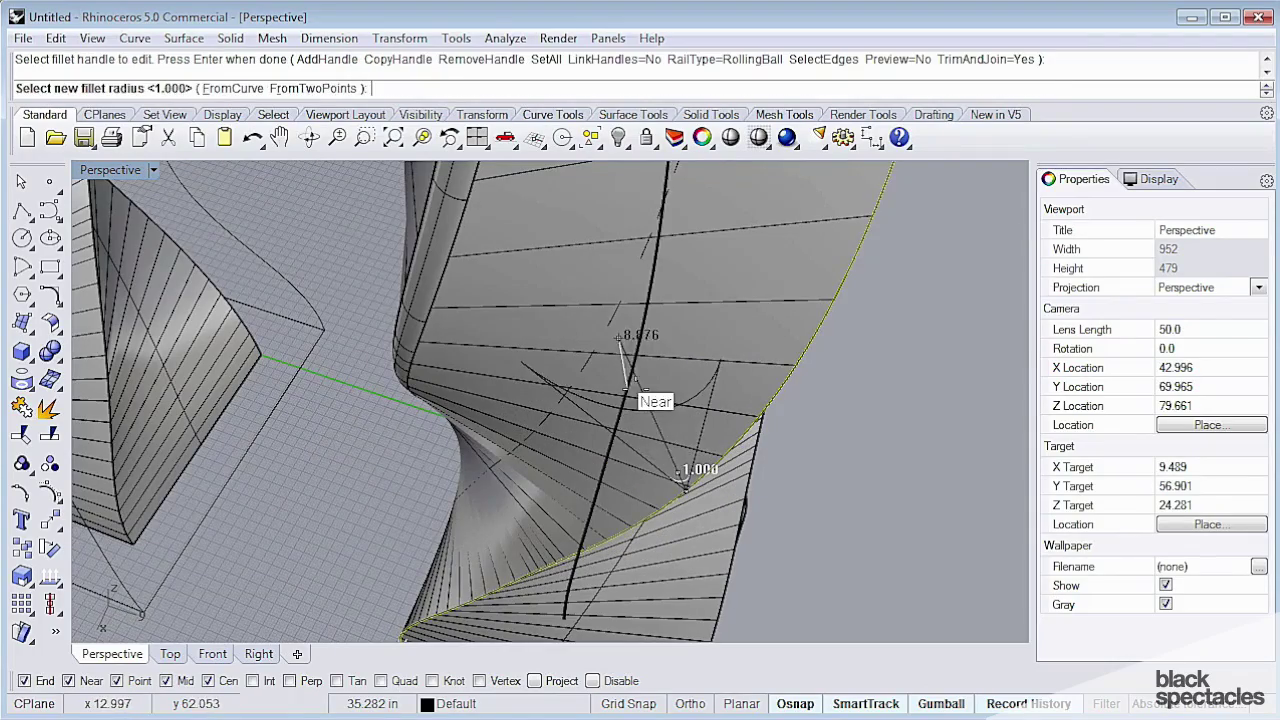
{"action": "left_click", "coordinate": [650, 432]}
{"action": "scroll", "coordinate": [747, 384], "scroll_direction": "down", "scroll_amount": 3}
{"action": "mouse_move", "coordinate": [743, 369]}
{"action": "right_mouse_down"}
{"action": "mouse_move", "coordinate": [747, 384]}
{"action": "mouse_move", "coordinate": [751, 368]}
{"action": "right_mouse_up"}
{"action": "scroll", "coordinate": [751, 368], "scroll_direction": "up", "scroll_amount": 2}
{"action": "left_click_drag", "start_coordinate": [763, 377], "coordinate": [716, 363]}
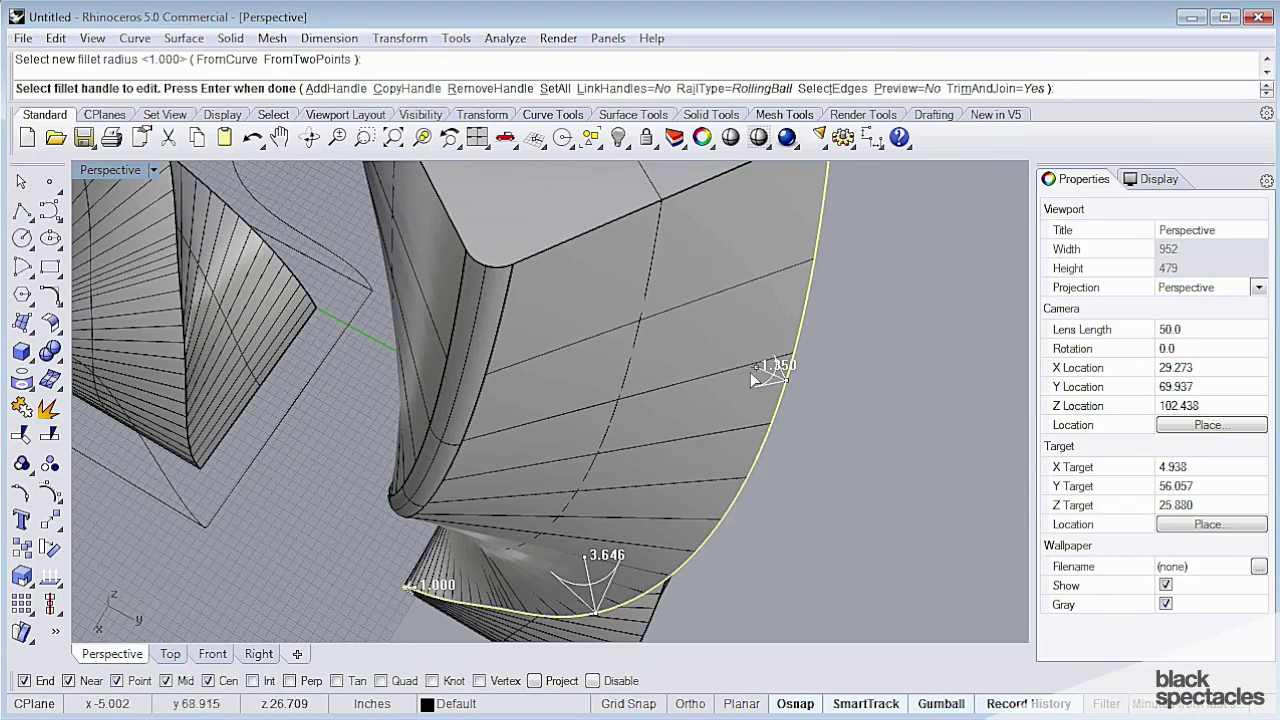
{"action": "left_click", "coordinate": [753, 372]}
{"action": "left_click", "coordinate": [725, 352]}
{"action": "key", "text": "Return"}
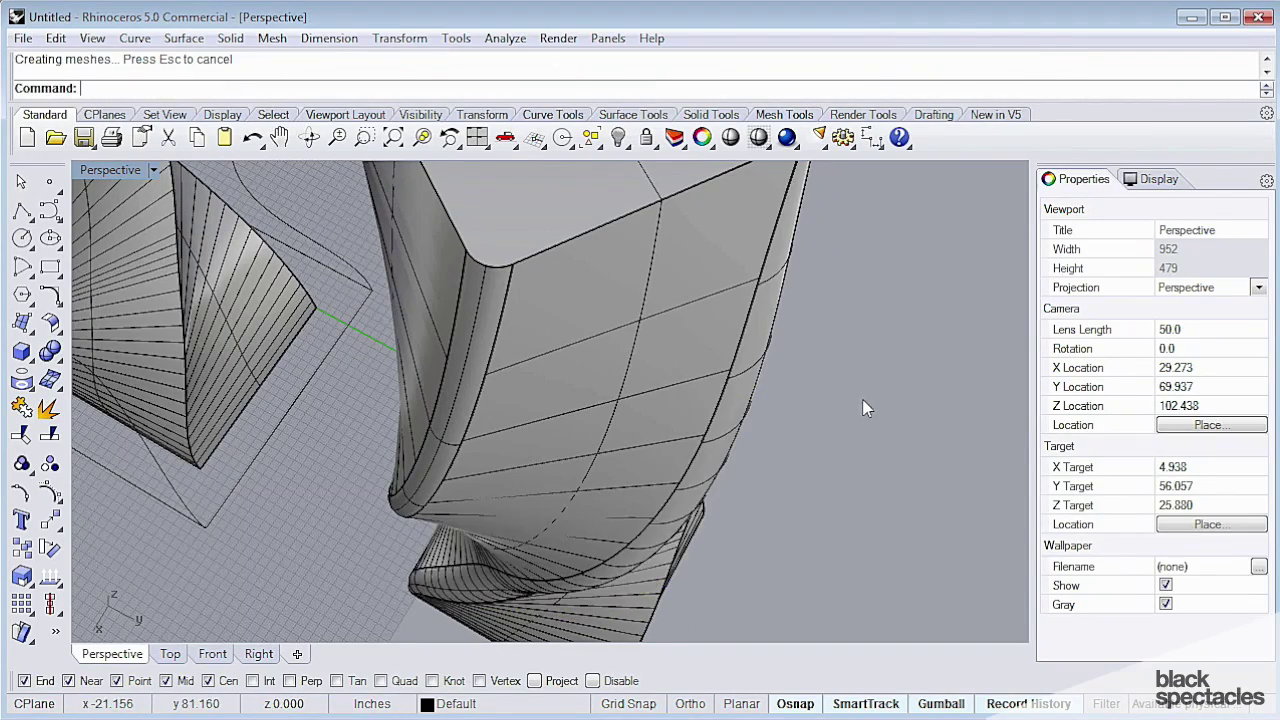
Examine the variable fillet on the copied tower from several sides, from its top down to its base
{"action": "right_click_drag", "start_coordinate": [868, 395], "coordinate": [704, 252]}
{"action": "scroll", "coordinate": [623, 300], "scroll_direction": "down", "scroll_amount": 6}
{"action": "right_click_drag", "start_coordinate": [635, 308], "coordinate": [808, 496]}
{"action": "scroll", "coordinate": [583, 455], "scroll_direction": "up", "scroll_amount": 6}
{"action": "right_click_drag", "start_coordinate": [583, 455], "coordinate": [471, 343]}
{"action": "scroll", "coordinate": [523, 477], "scroll_direction": "up", "scroll_amount": 4}
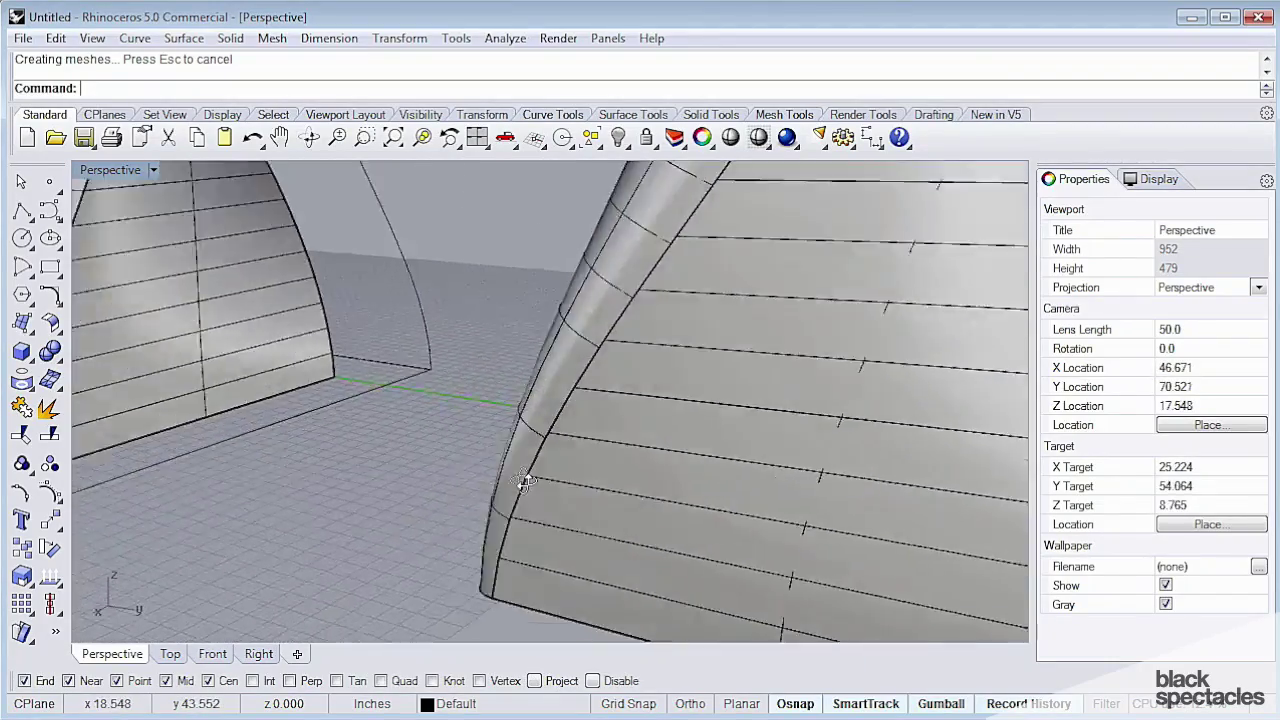
{"action": "right_click_drag", "start_coordinate": [523, 477], "coordinate": [545, 535]}
{"action": "scroll", "coordinate": [552, 233], "scroll_direction": "down", "scroll_amount": 10}
{"action": "right_click_drag", "start_coordinate": [552, 233], "coordinate": [440, 475], "text": "shift"}
{"action": "right_click_drag", "start_coordinate": [618, 284], "coordinate": [424, 352]}
{"action": "scroll", "coordinate": [421, 355], "scroll_direction": "up", "scroll_amount": 4}
{"action": "scroll", "coordinate": [425, 292], "scroll_direction": "down", "scroll_amount": 8}
Start a fillet on the copy's next sharp twisted edge and add three intermediate fillet handles along it with radius 1
{"action": "right_click_drag", "start_coordinate": [530, 304], "coordinate": [494, 284]}
{"action": "scroll", "coordinate": [496, 283], "scroll_direction": "up", "scroll_amount": 2}
{"action": "right_click", "coordinate": [516, 251]}
{"action": "left_click", "coordinate": [516, 249]}
{"action": "key", "text": "Return"}
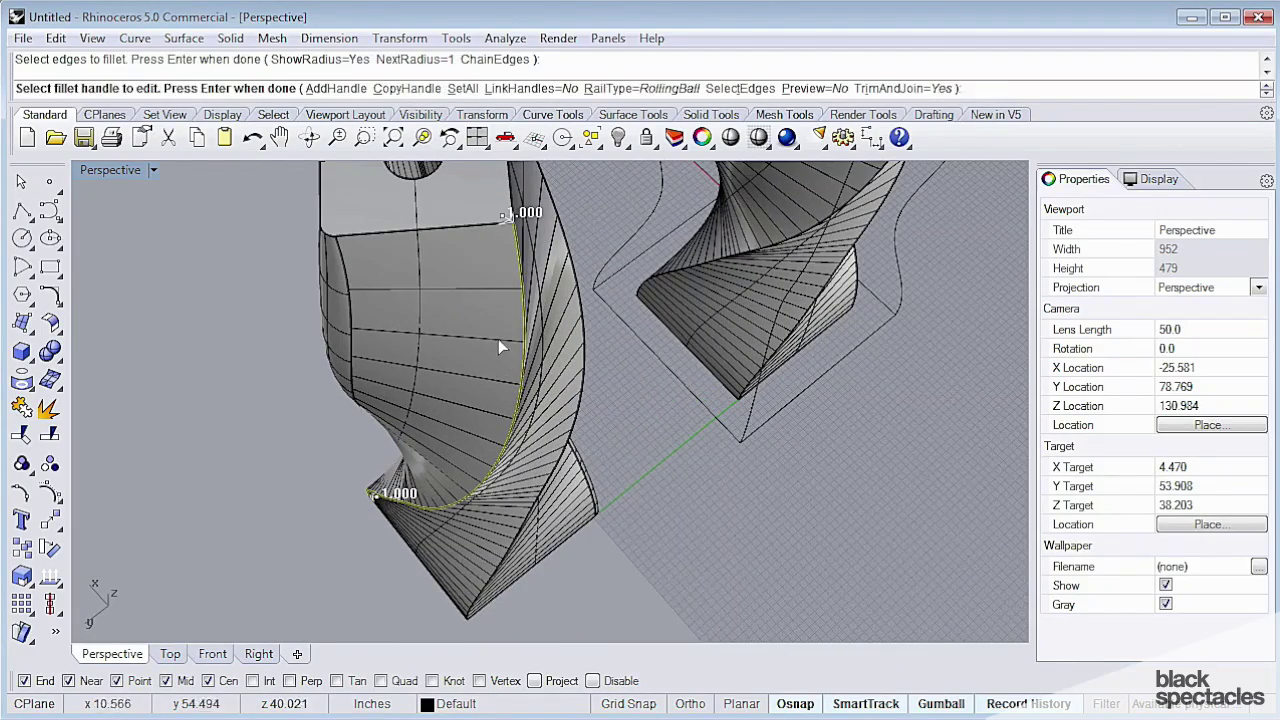
{"action": "type", "text": "a"}
{"action": "key", "text": "Return"}
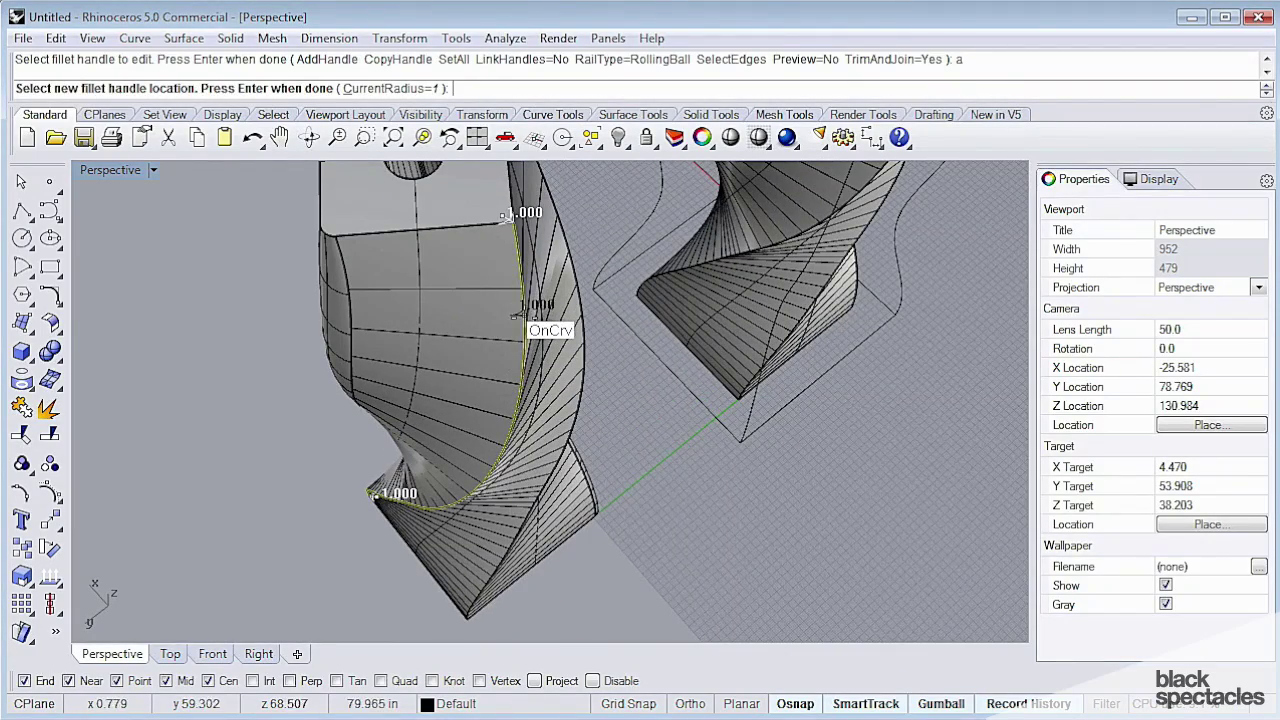
{"action": "left_click", "coordinate": [516, 313]}
{"action": "right_click_drag", "start_coordinate": [510, 437], "coordinate": [522, 500]}
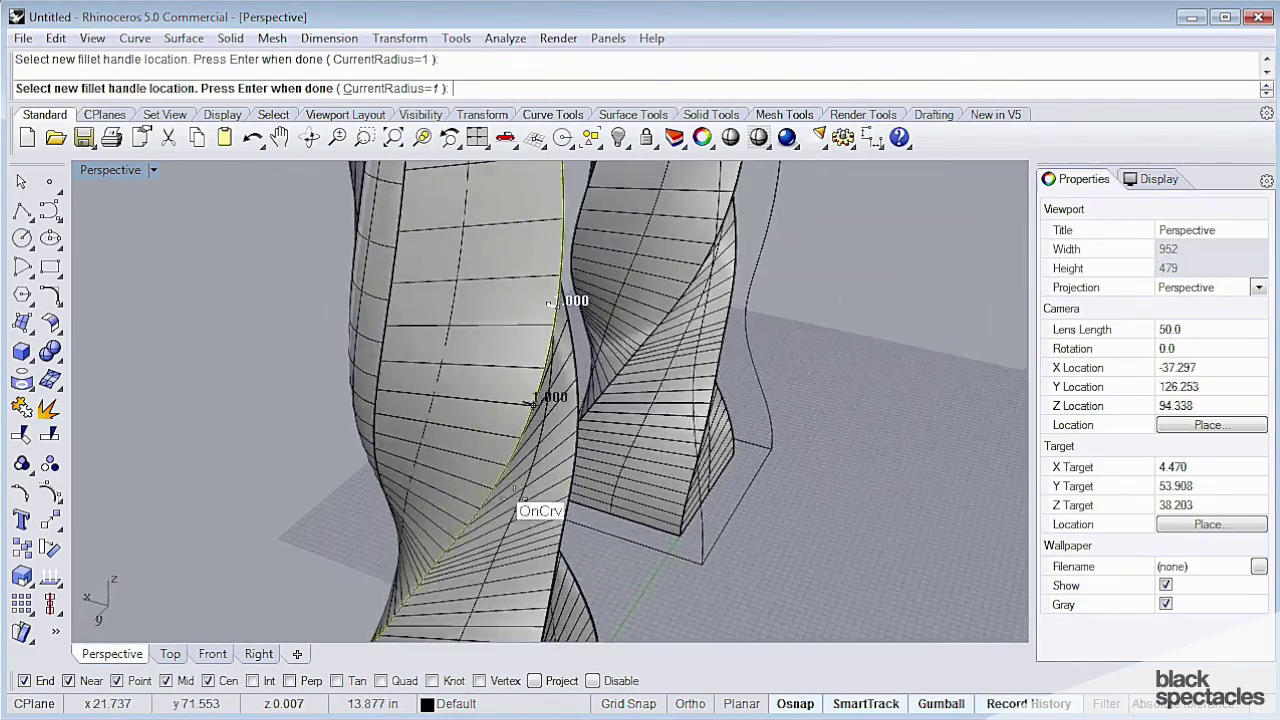
{"action": "right_click_drag", "start_coordinate": [541, 457], "coordinate": [478, 467]}
{"action": "right_click", "coordinate": [477, 512]}
Set the lower, middle and upper added handles to radii of about 2.26, 8.71 and 2.45, and create the fillet
{"action": "scroll", "coordinate": [460, 478], "scroll_direction": "up", "scroll_amount": 4}
{"action": "left_click", "coordinate": [449, 476]}
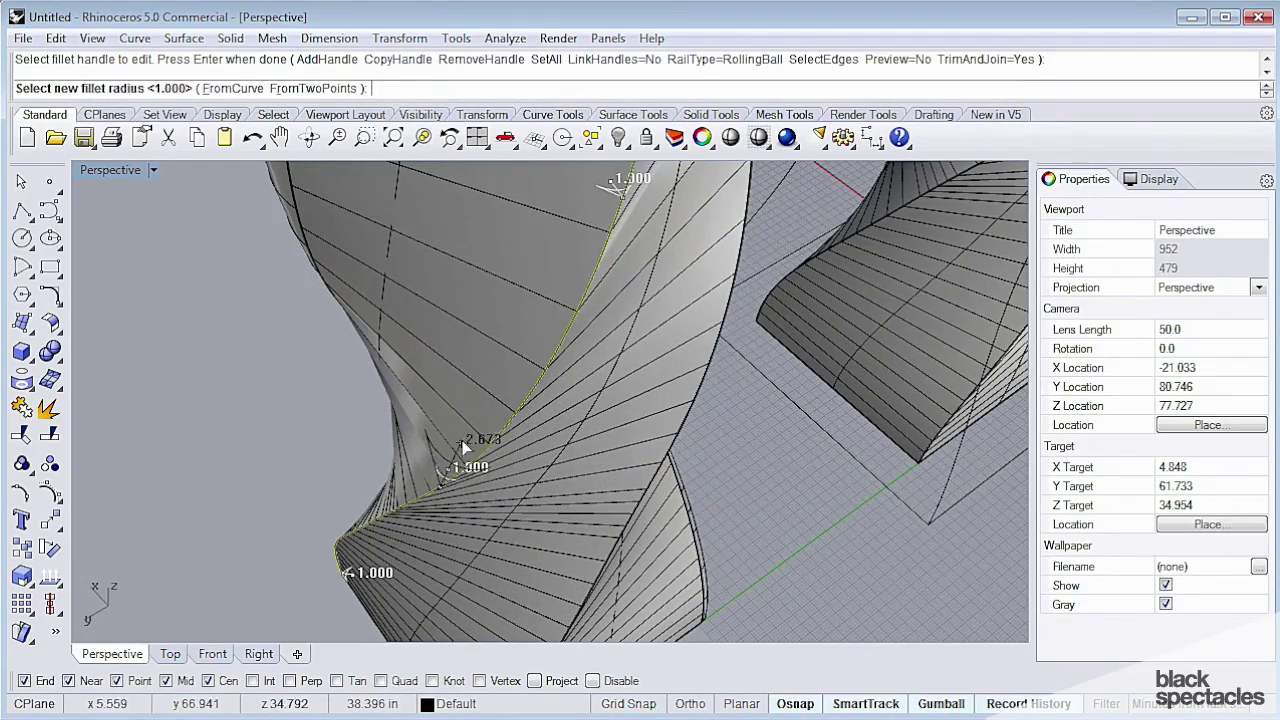
{"action": "right_click_drag", "start_coordinate": [449, 455], "coordinate": [586, 337]}
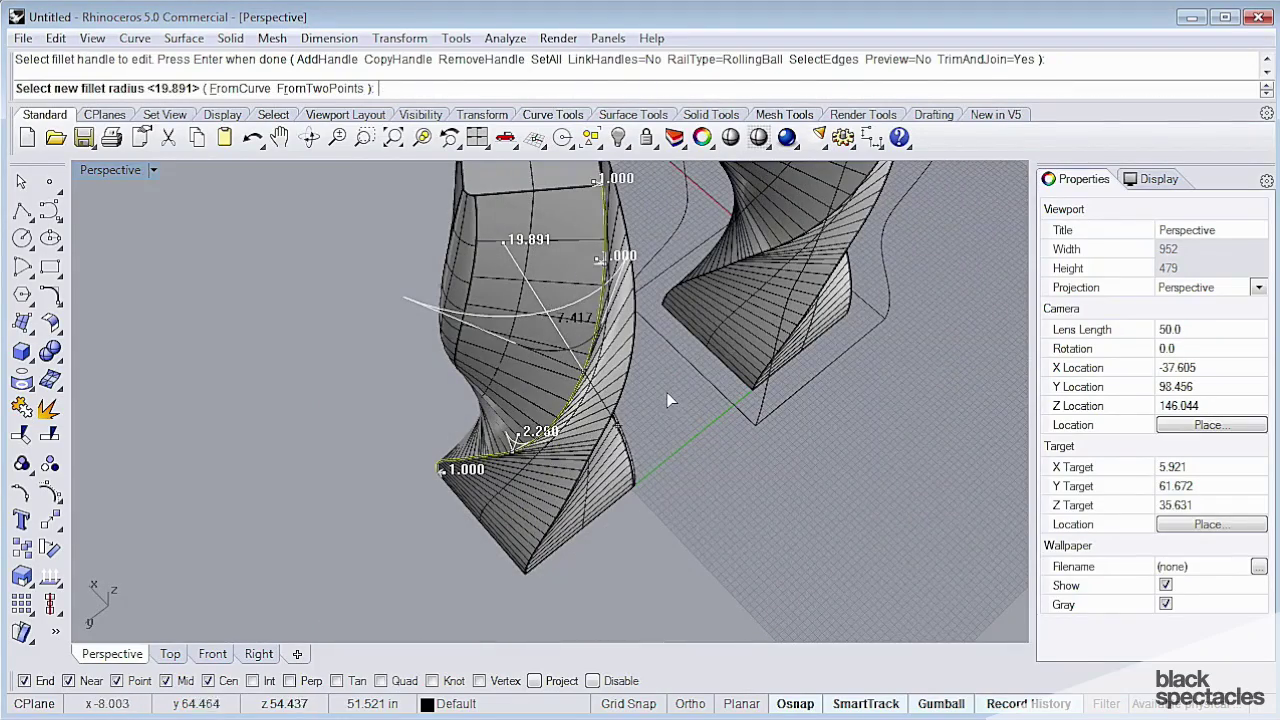
{"action": "left_click", "coordinate": [673, 404]}
{"action": "right_click_drag", "start_coordinate": [673, 404], "coordinate": [548, 398]}
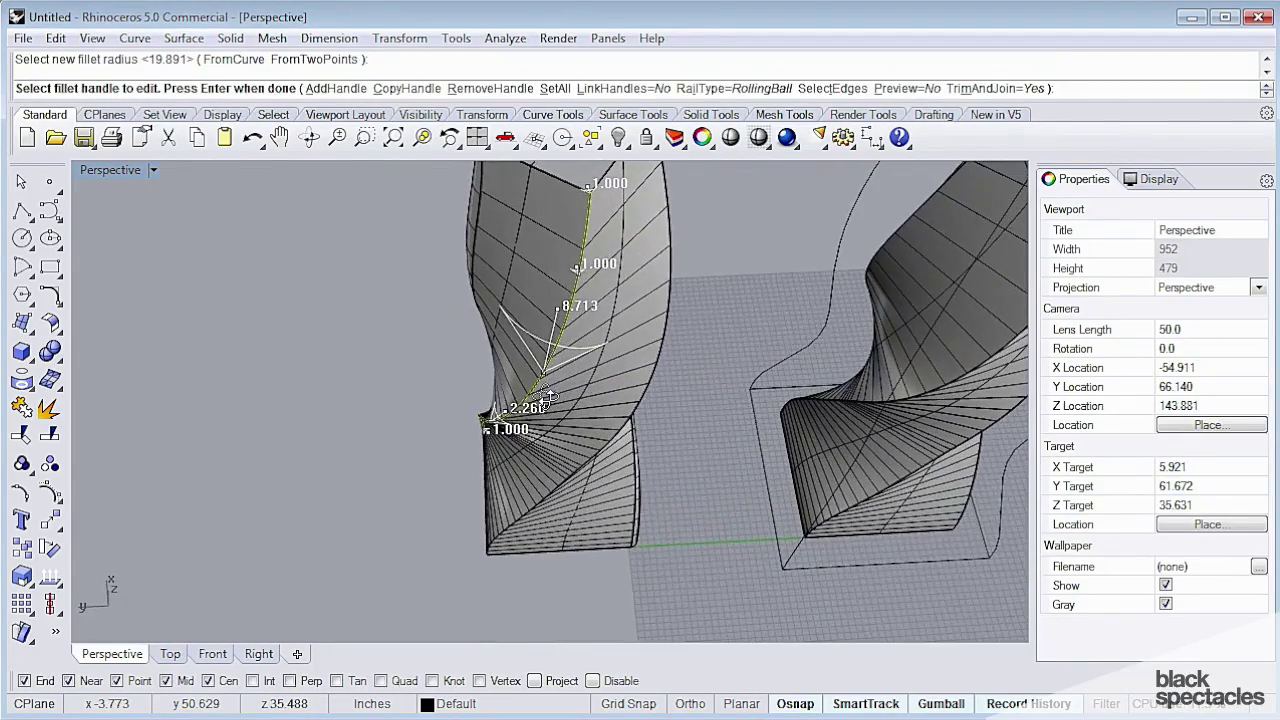
{"action": "right_click_drag", "start_coordinate": [555, 265], "coordinate": [554, 377]}
{"action": "left_click", "coordinate": [554, 377]}
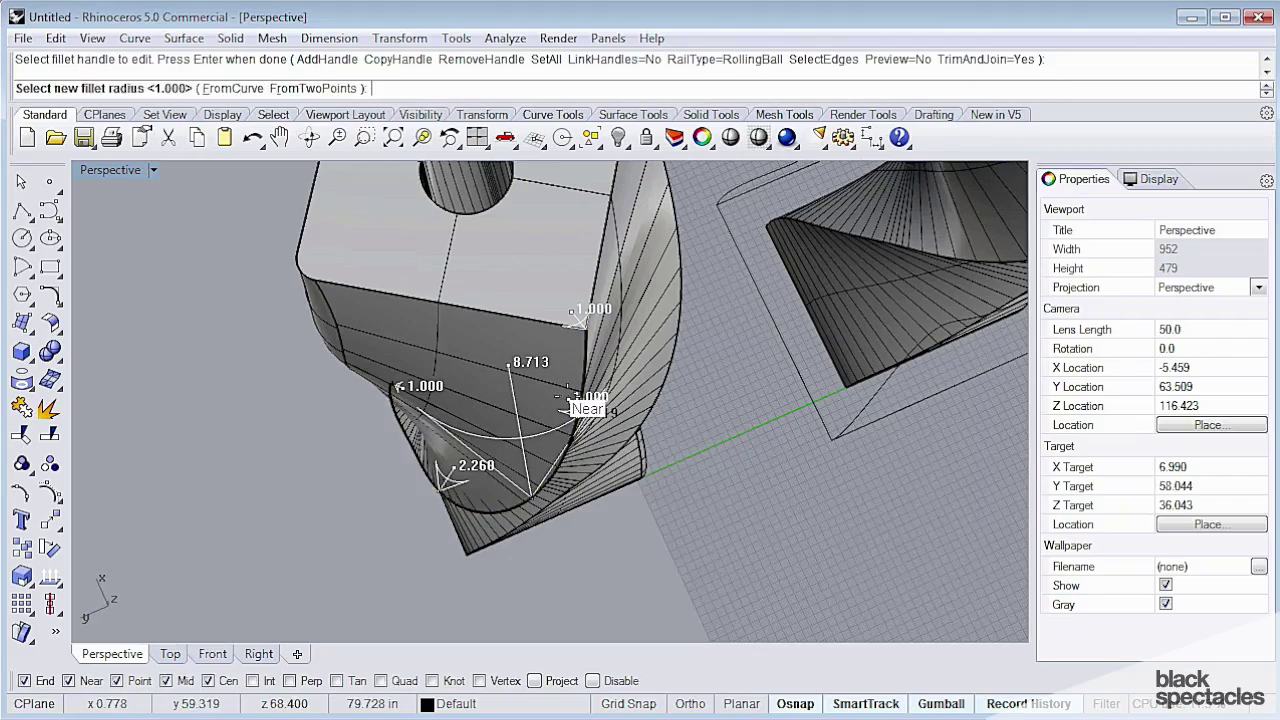
{"action": "left_click", "coordinate": [524, 426]}
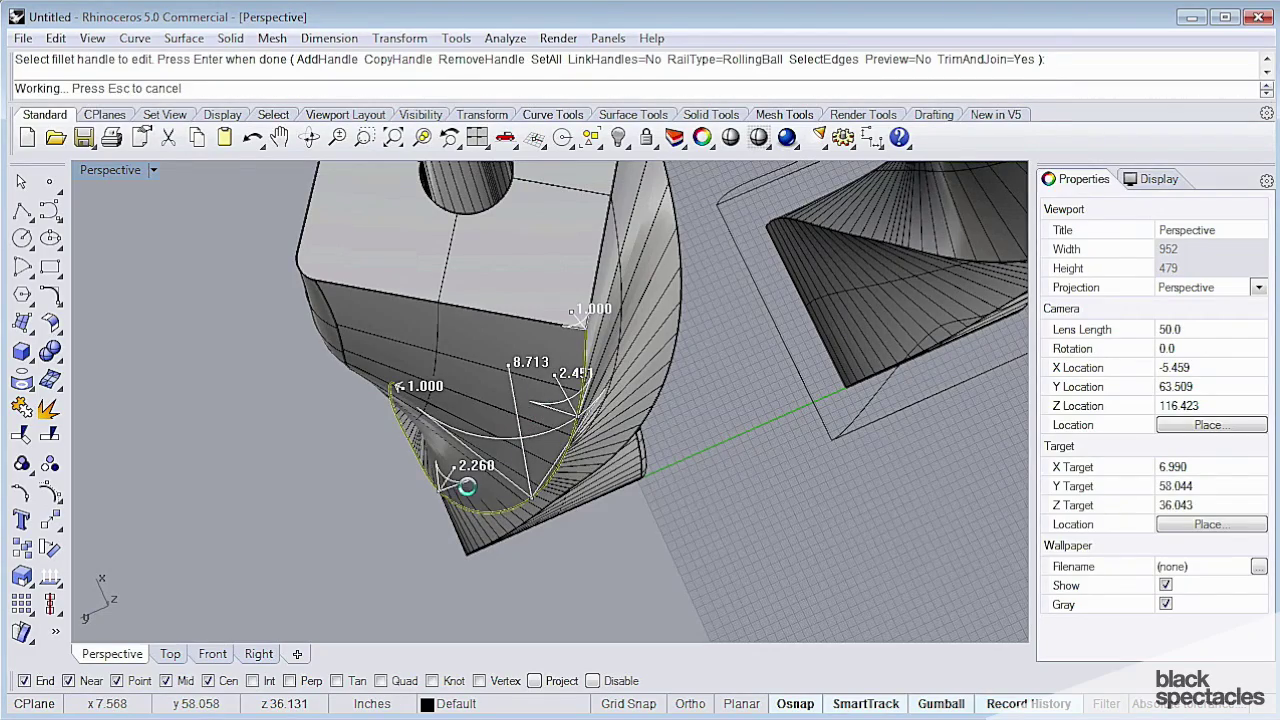
Set the filleted tower copy's object display mode to Rendered with SetObjectDisplayMode, and inspect its smoothed edges
{"action": "right_click_drag", "start_coordinate": [488, 503], "coordinate": [590, 352]}
{"action": "scroll", "coordinate": [629, 286], "scroll_direction": "down", "scroll_amount": 4}
{"action": "left_click", "coordinate": [604, 360]}
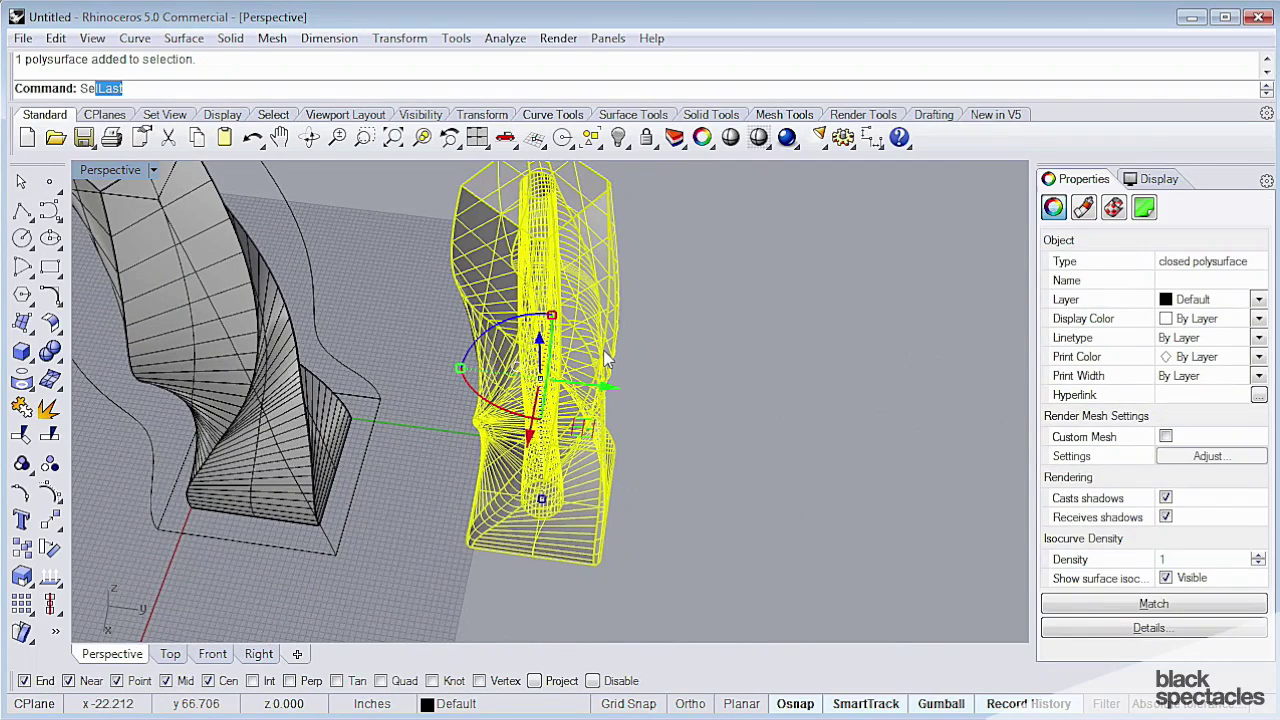
{"action": "key", "text": "Return"}
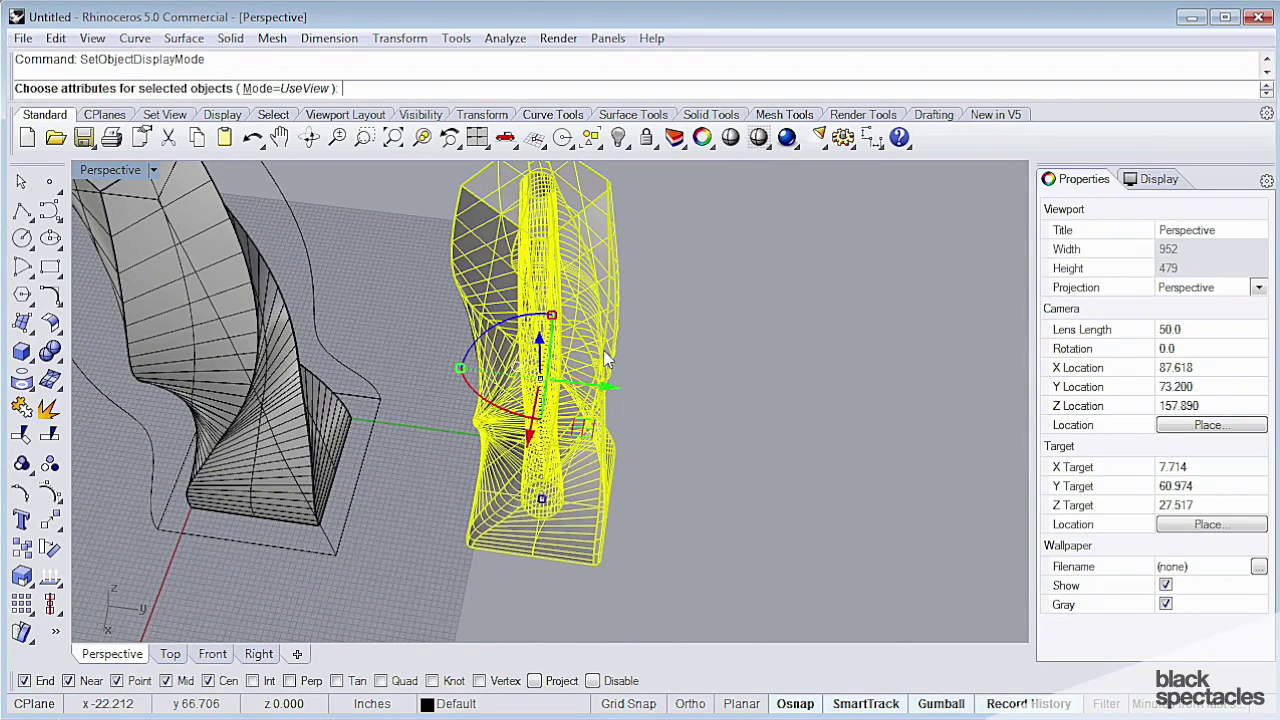
{"action": "type", "text": "r"}
{"action": "key", "text": "Return"}
{"action": "right_click_drag", "start_coordinate": [846, 408], "coordinate": [464, 352]}
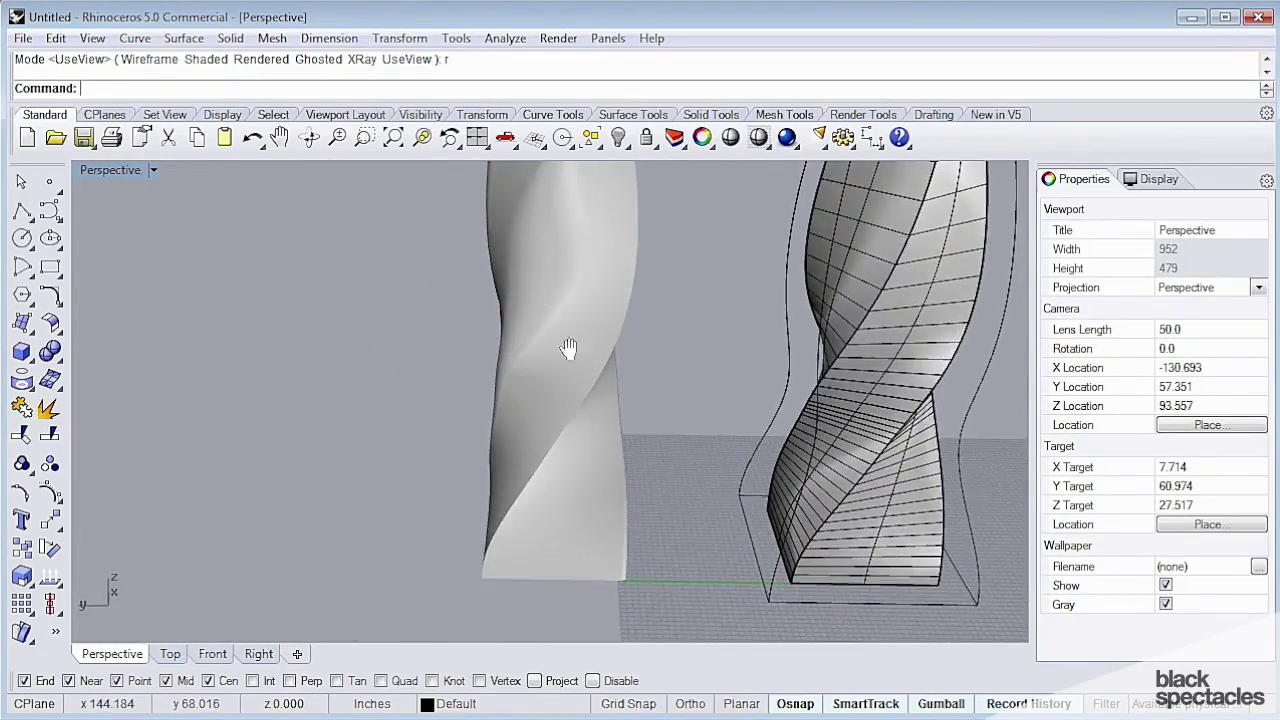
{"action": "right_click_drag", "start_coordinate": [567, 351], "coordinate": [662, 424], "text": "shift"}
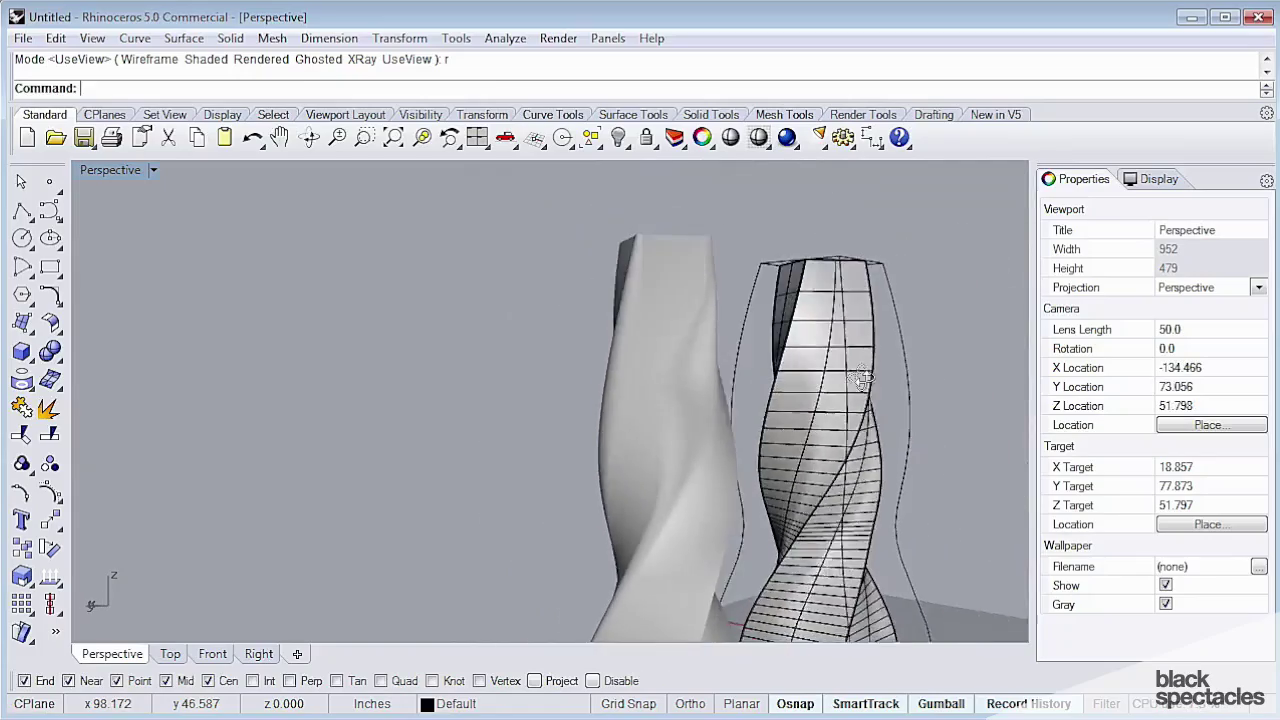